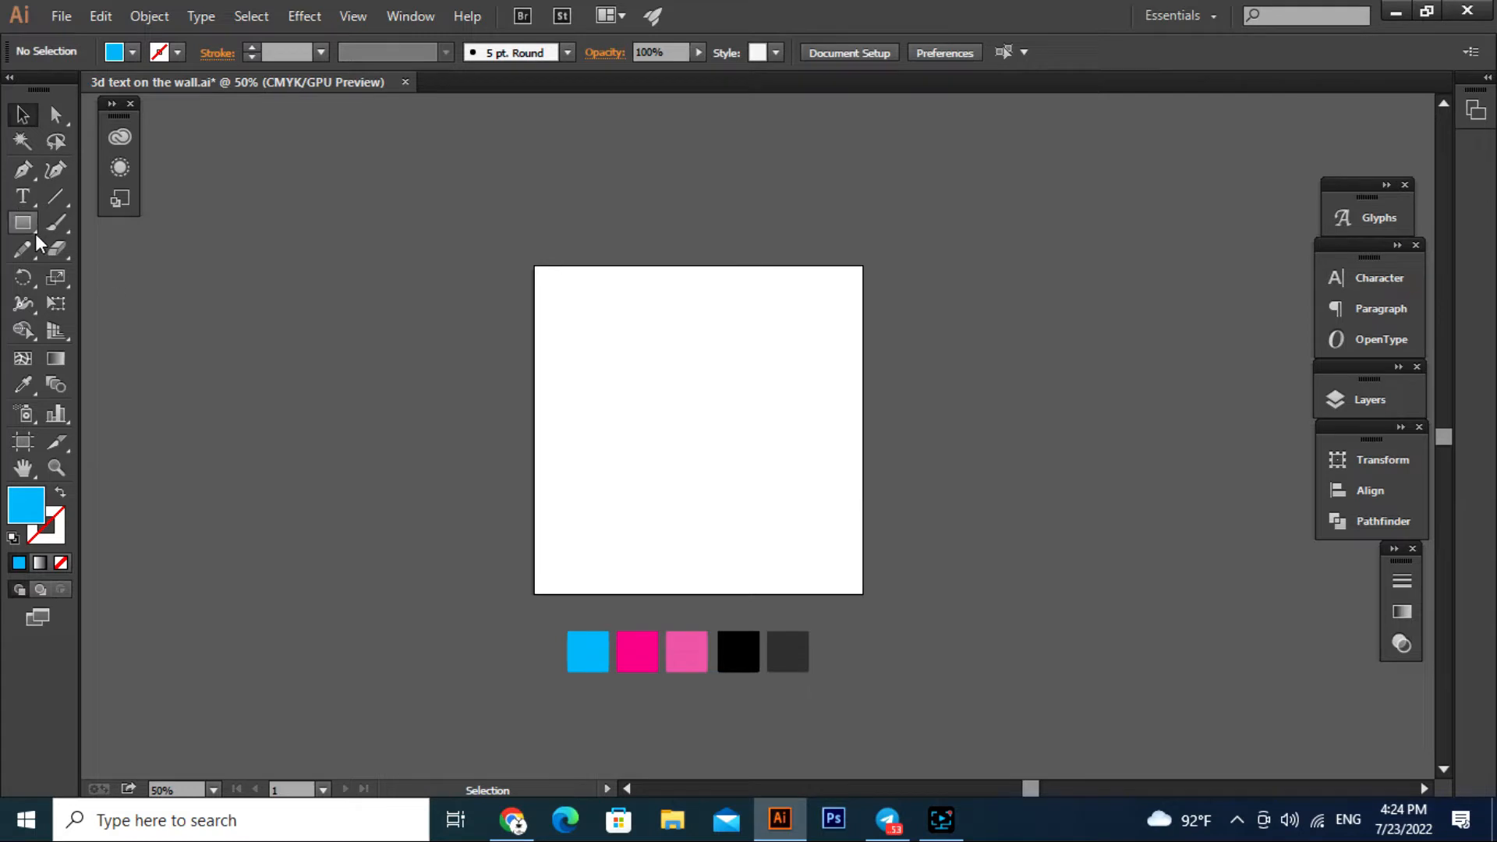
- Draw a blue rectangle that covers the whole artboard
left_click(24, 226)
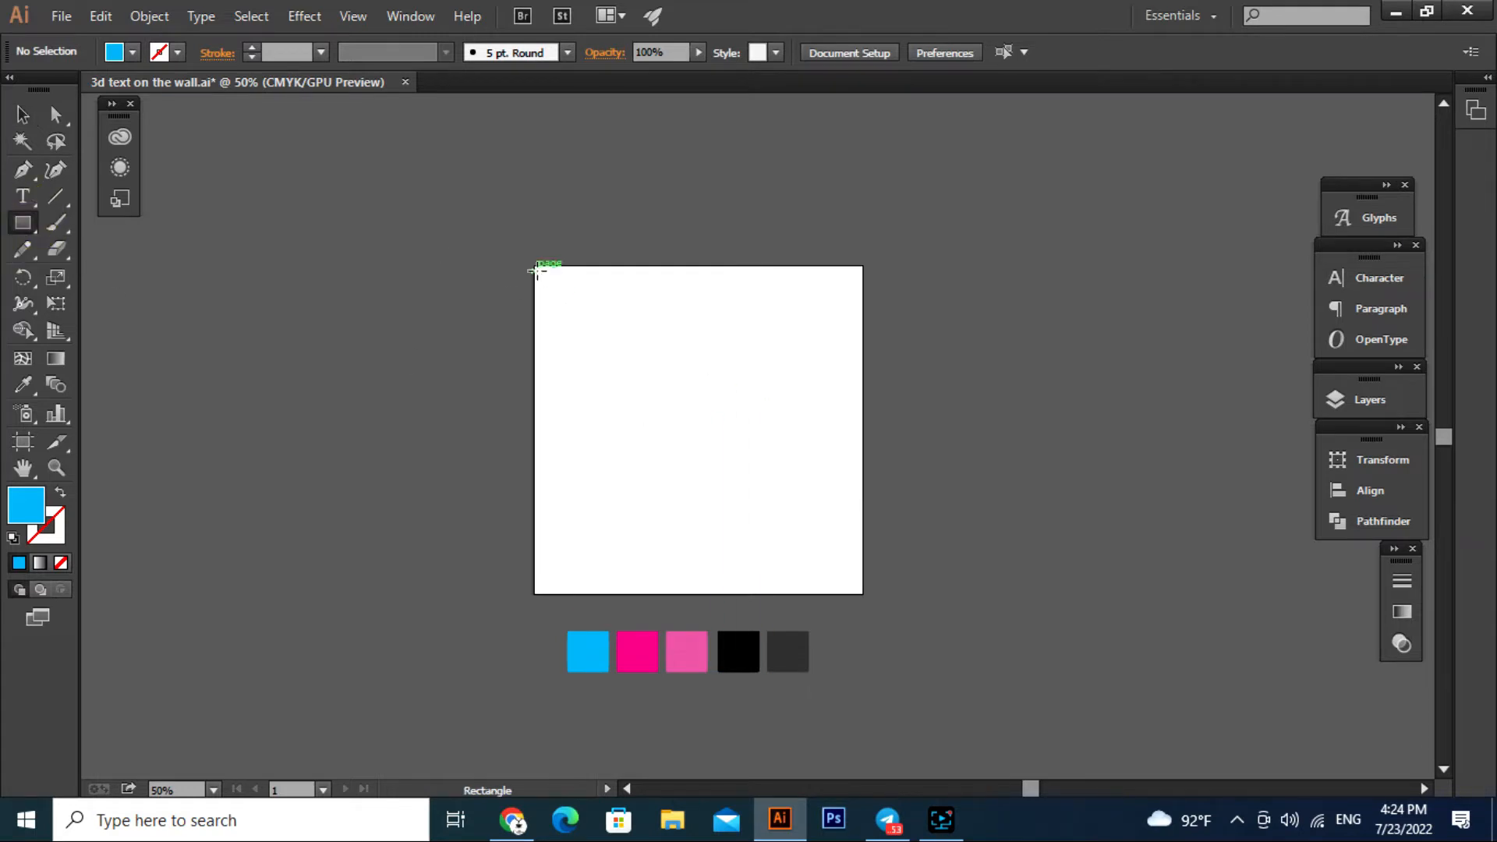
left_click_drag(534, 266, 865, 595)
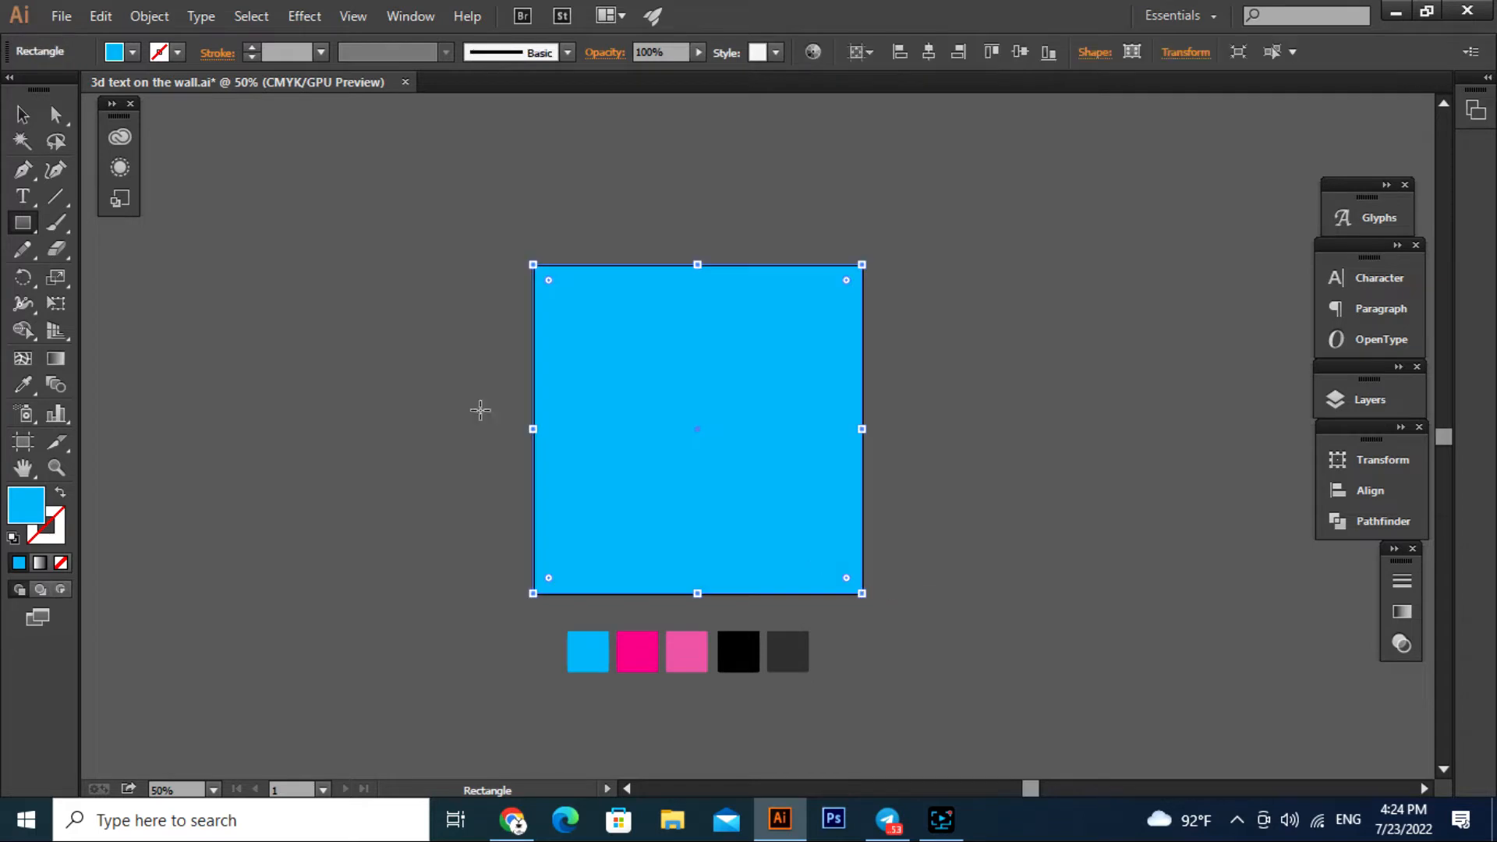
left_click(22, 114)
left_click(301, 366)
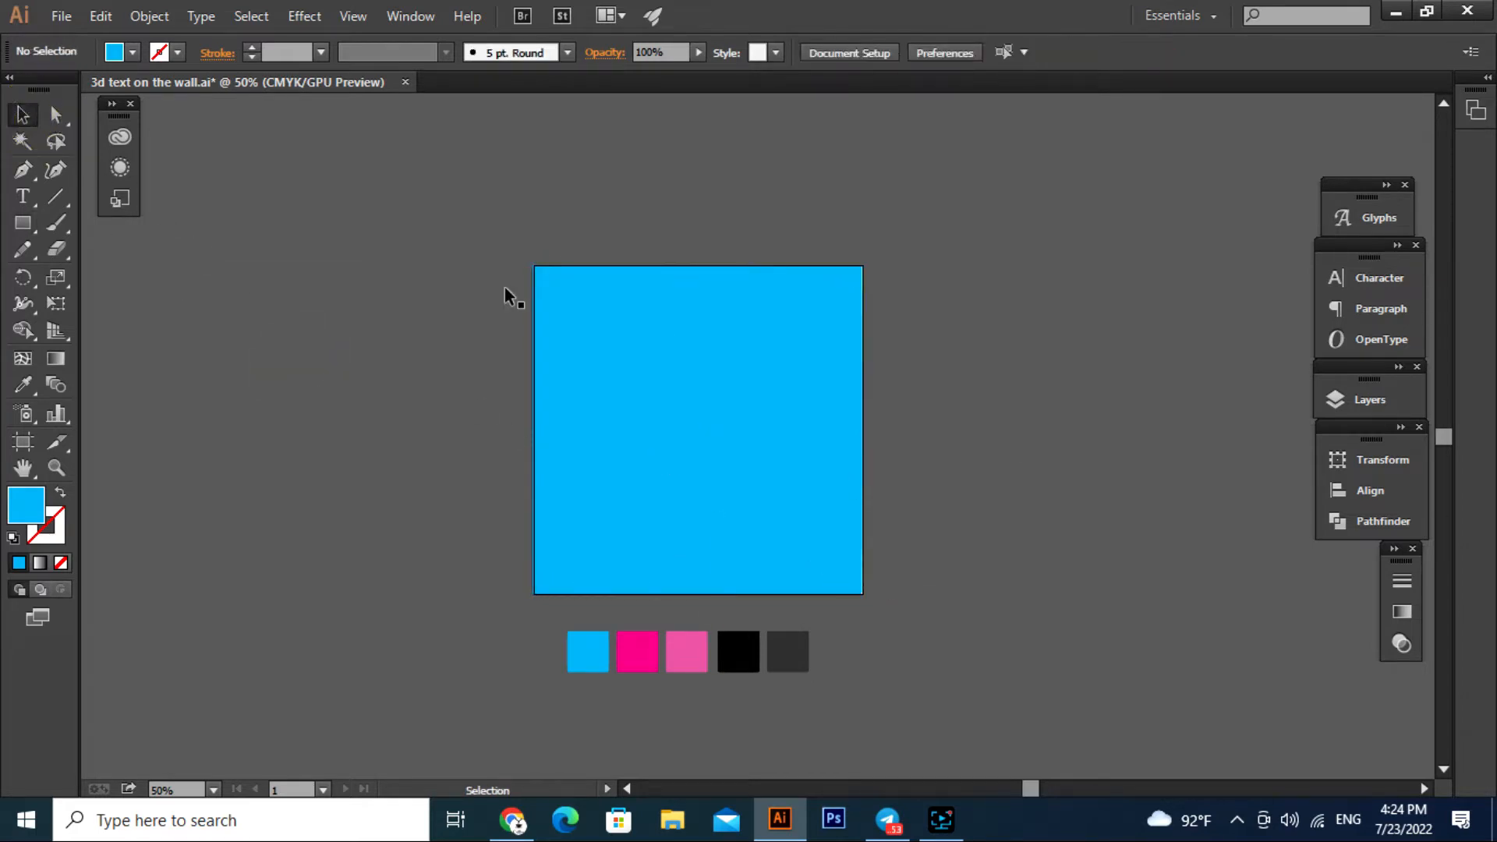
- Lock the blue background rectangle
left_click(669, 384)
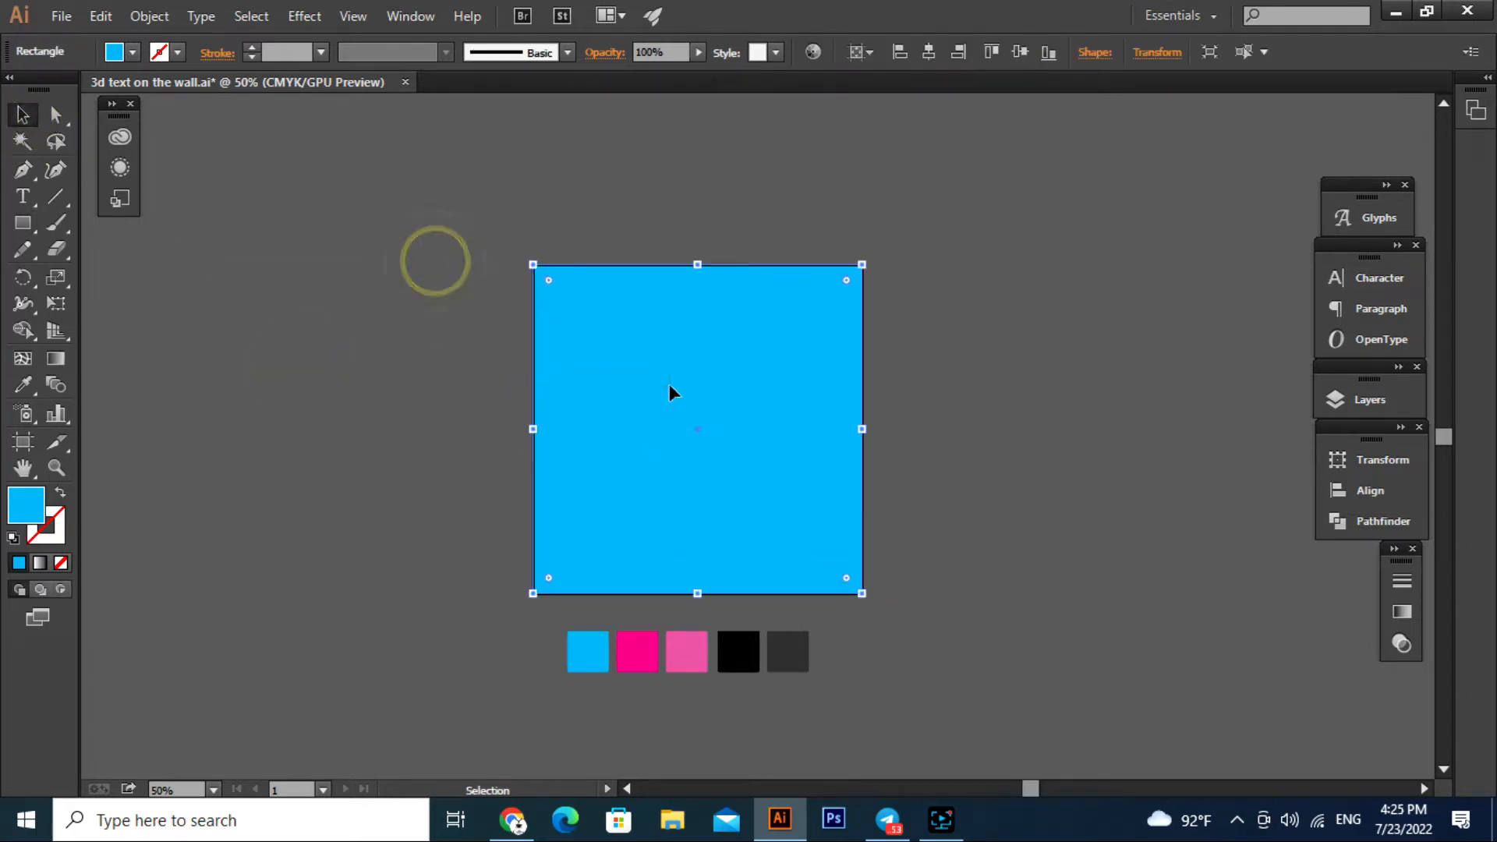
left_click(152, 17)
mouse_move(234, 146)
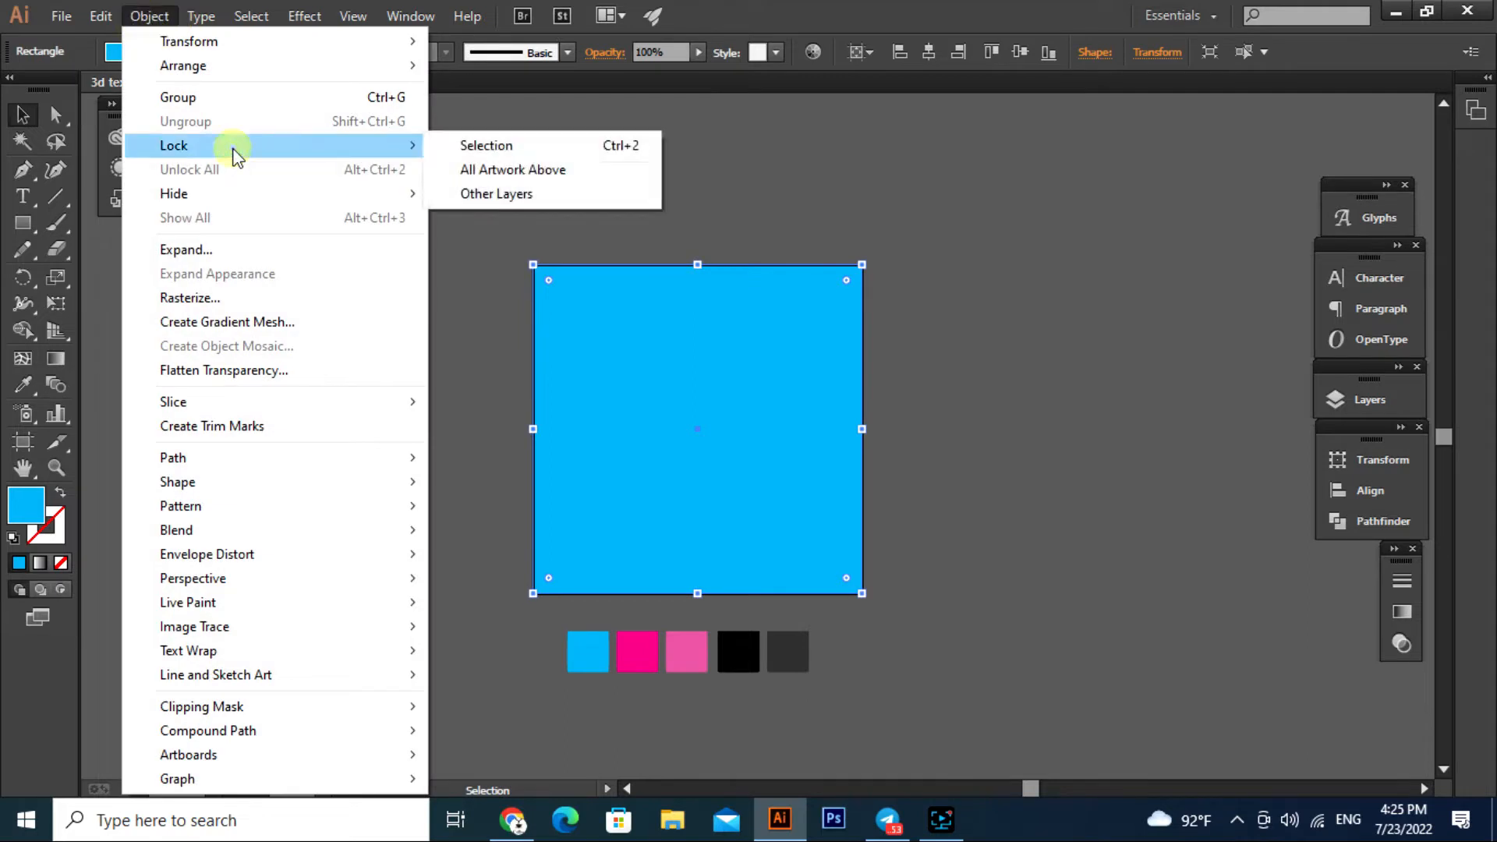
left_click(437, 141)
left_click_drag(493, 223, 768, 435)
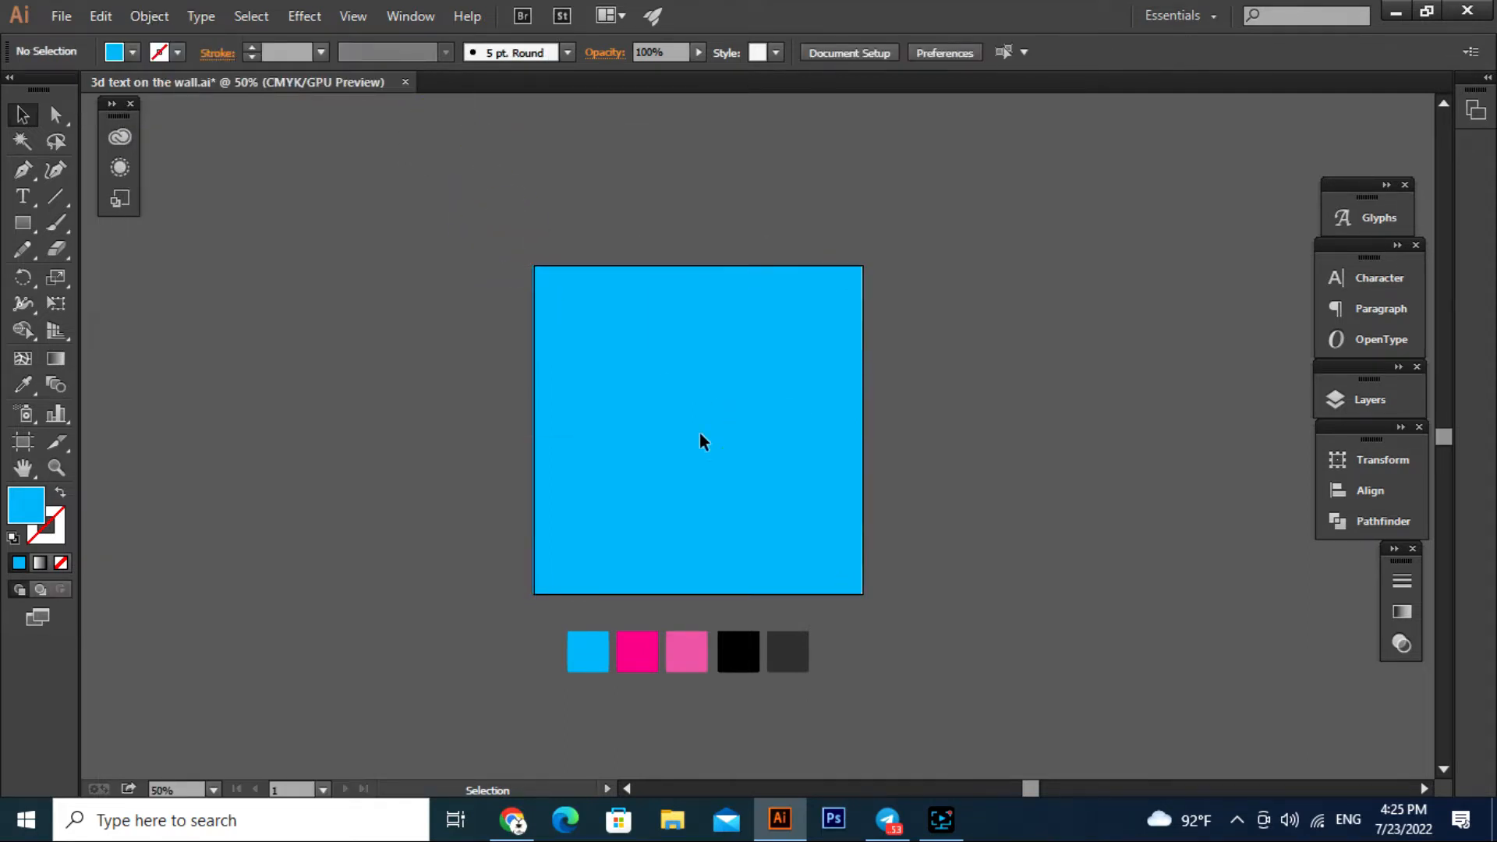
- Draw an upright rectangle in the left half of the artboard and fill it with the magenta sampled from the palette swatch
left_click(23, 223)
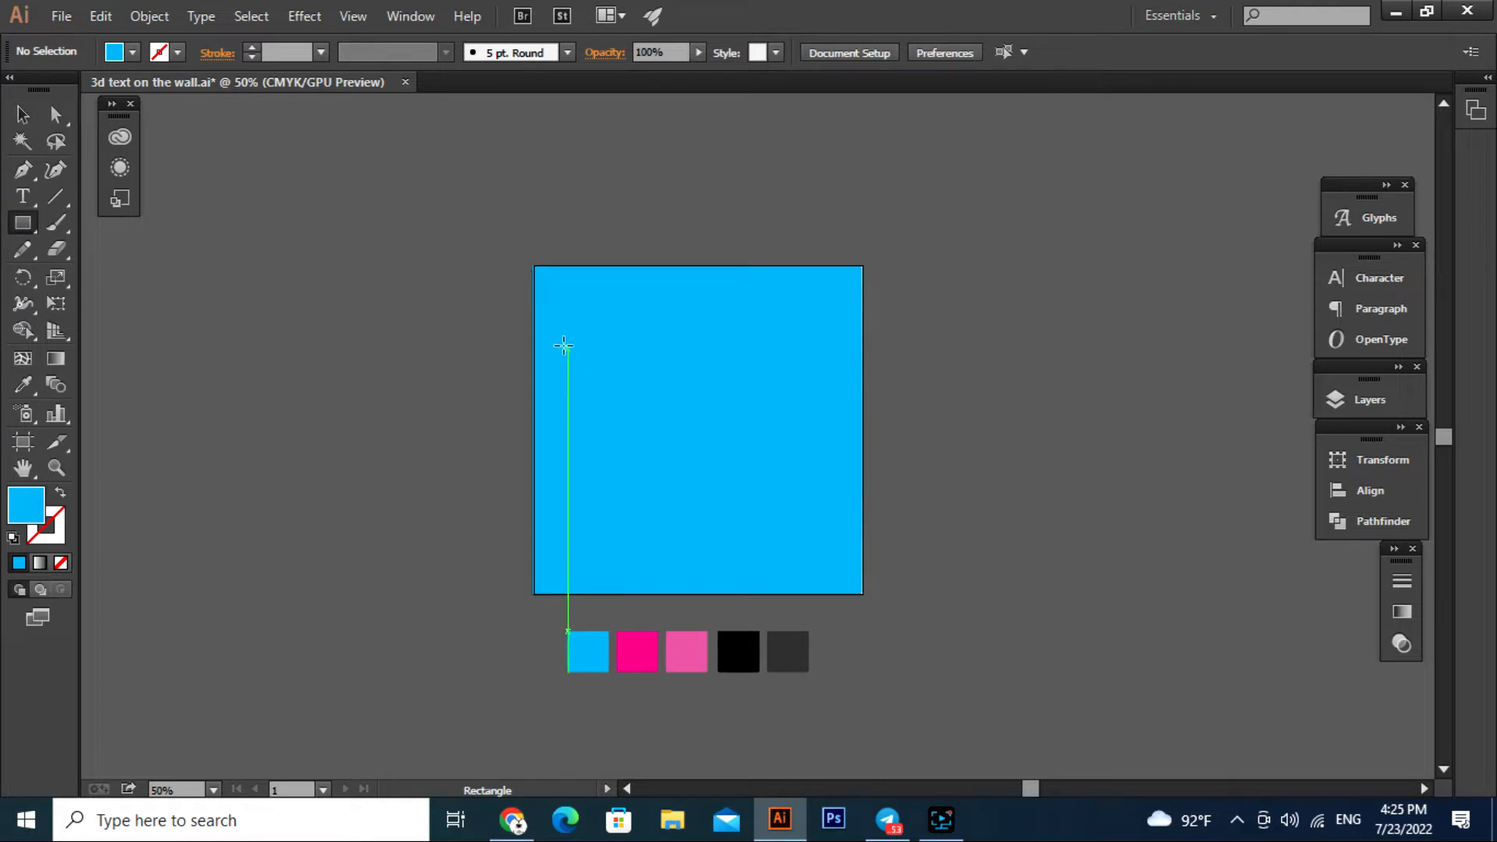
left_click_drag(561, 336, 697, 510)
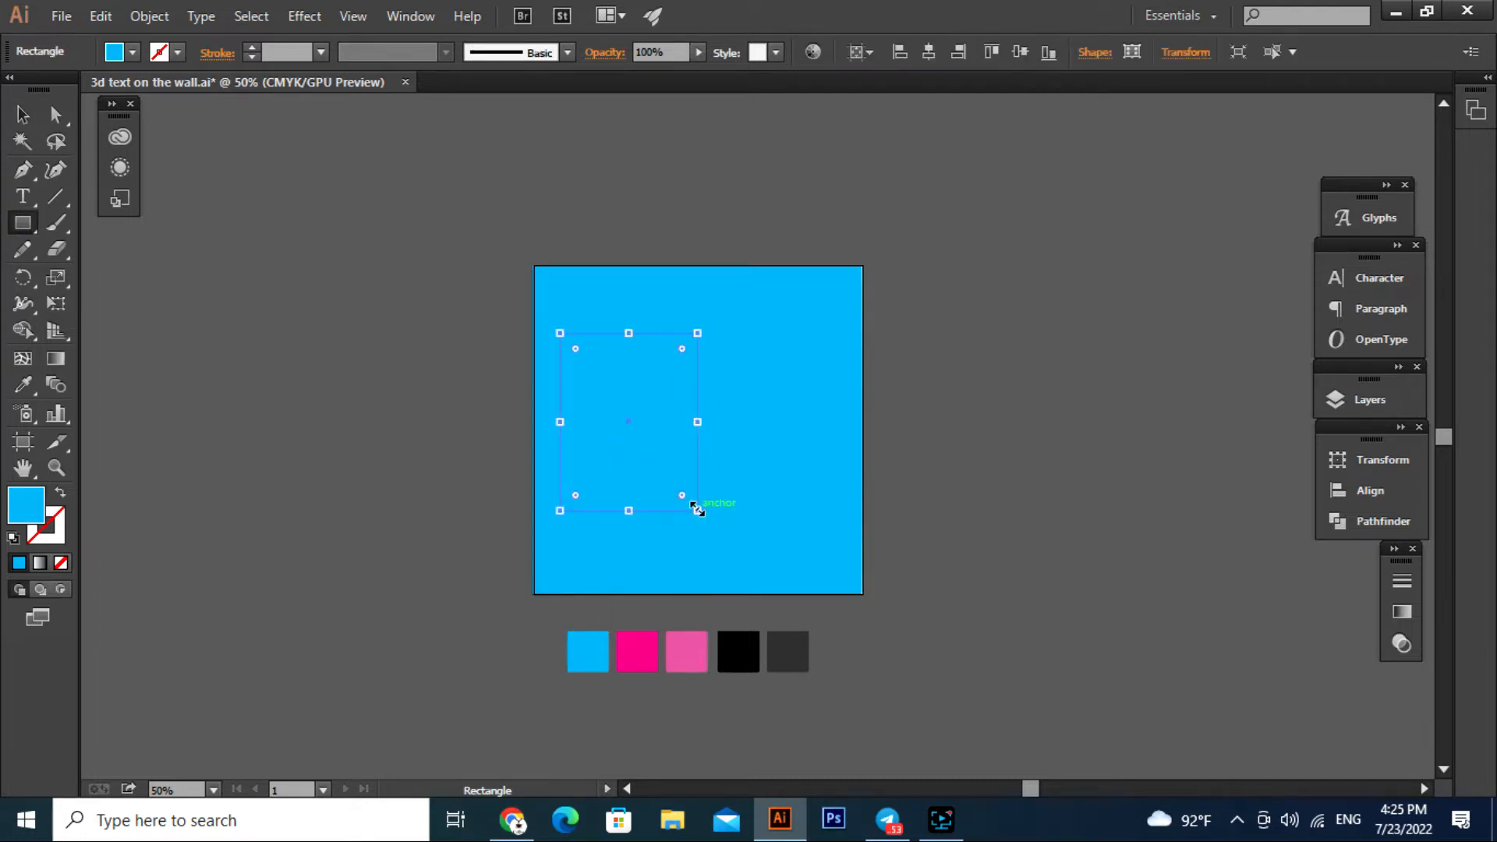
key("i")
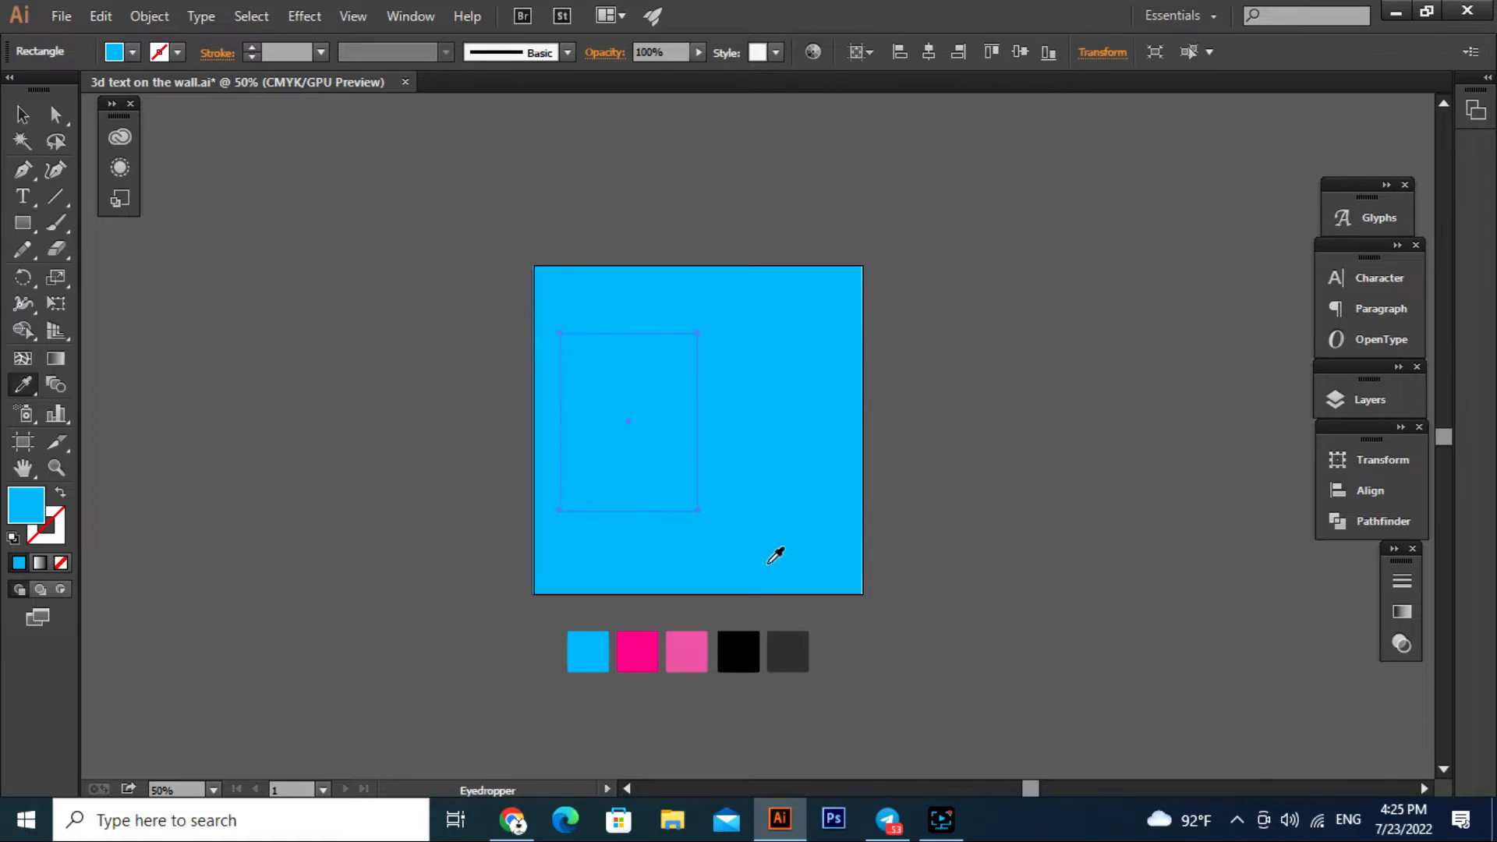
left_click(649, 669)
left_click(21, 115)
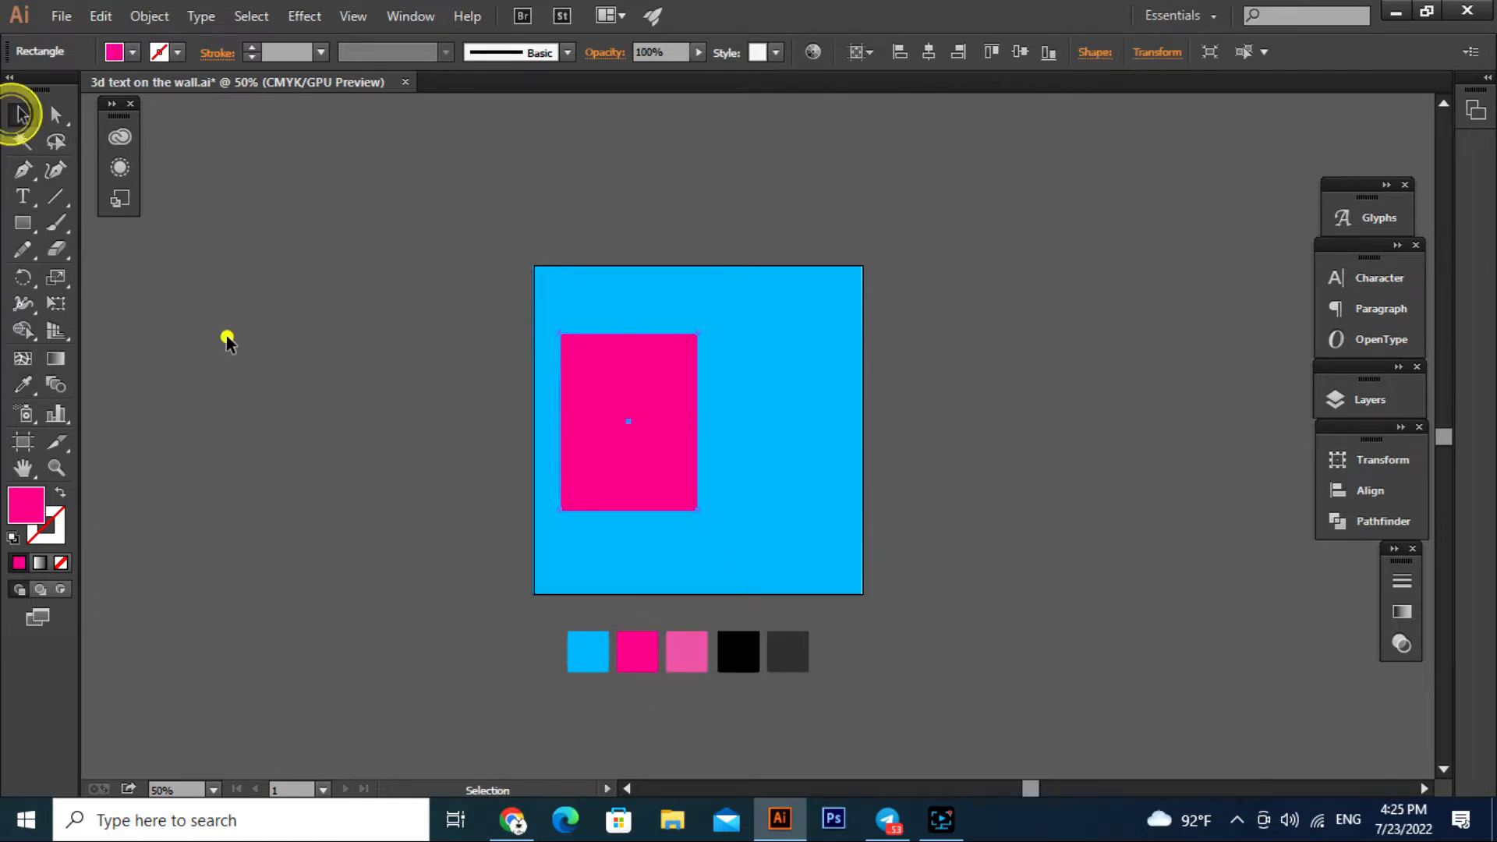
- Taper the magenta rectangle by moving its upper-left corner down and its lower-left corner up to about Y 361 px, keeping the left edge vertical
scroll(597, 428, "up", 2)
left_click(632, 415)
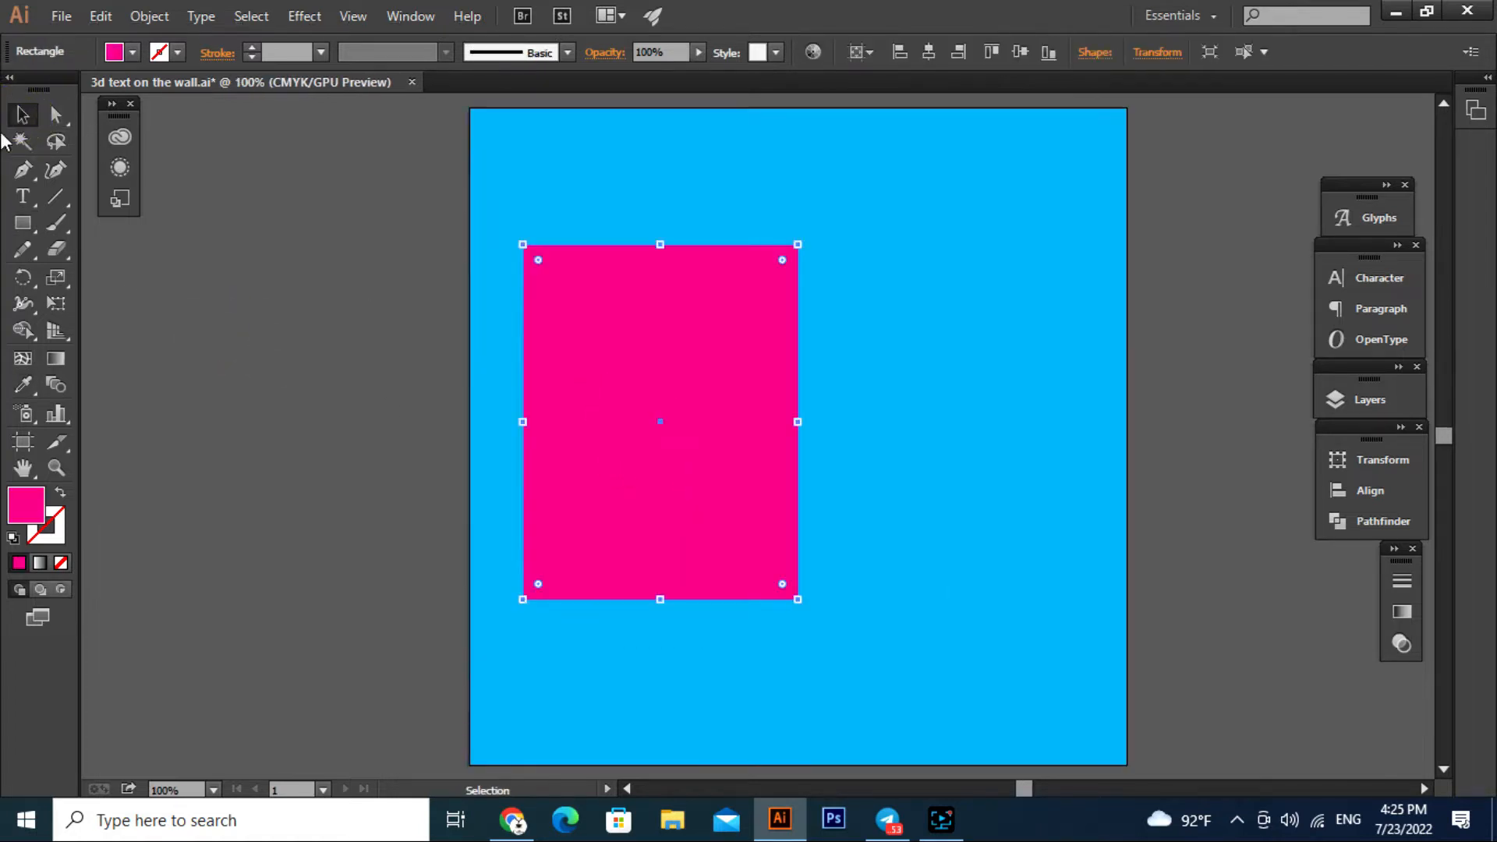
left_click(55, 115)
left_click_drag(488, 211, 549, 302)
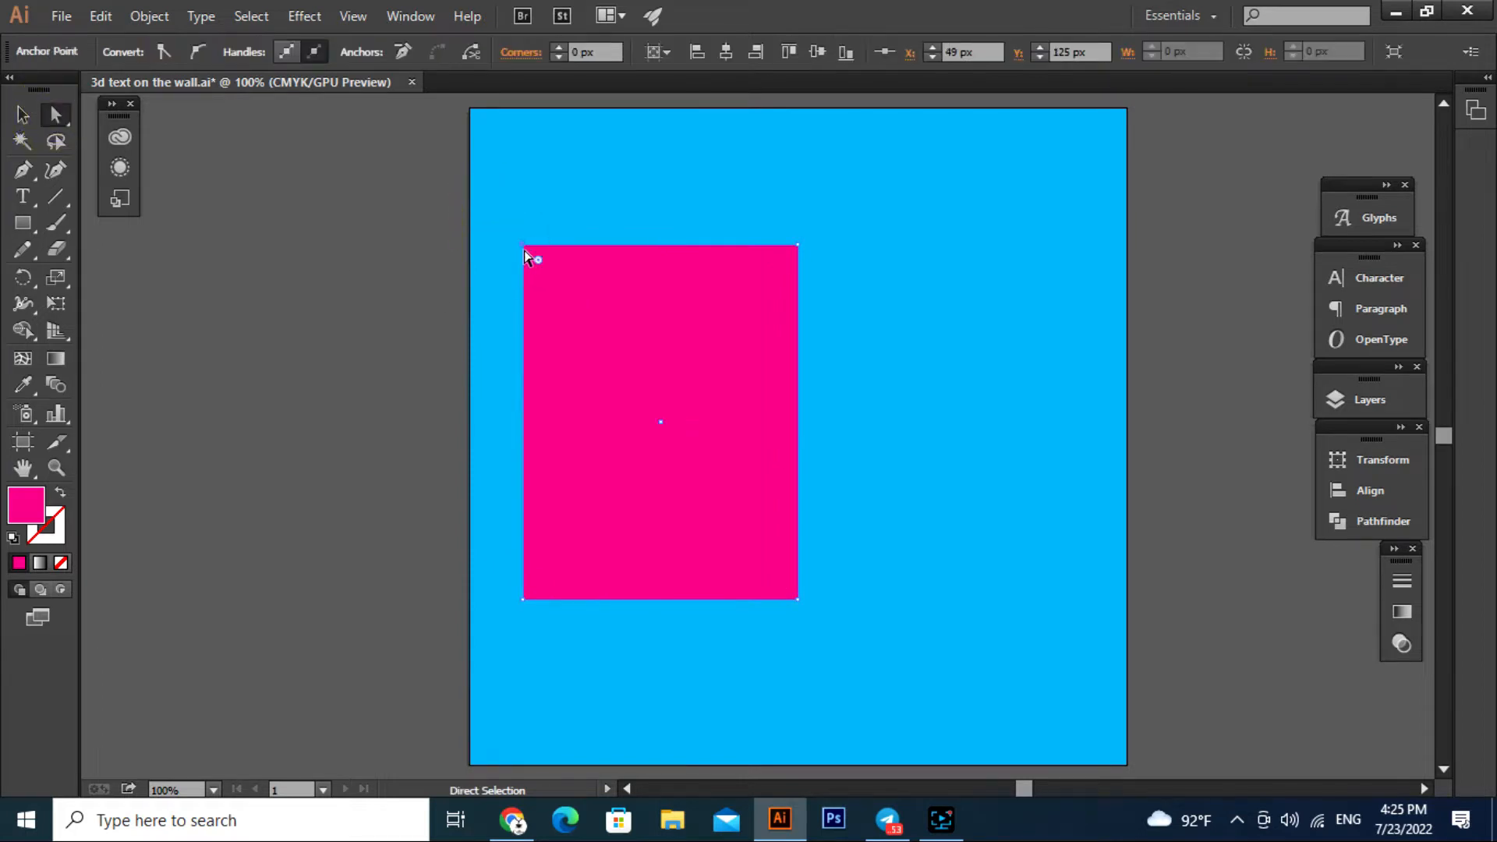
left_click_drag(524, 250, 523, 357)
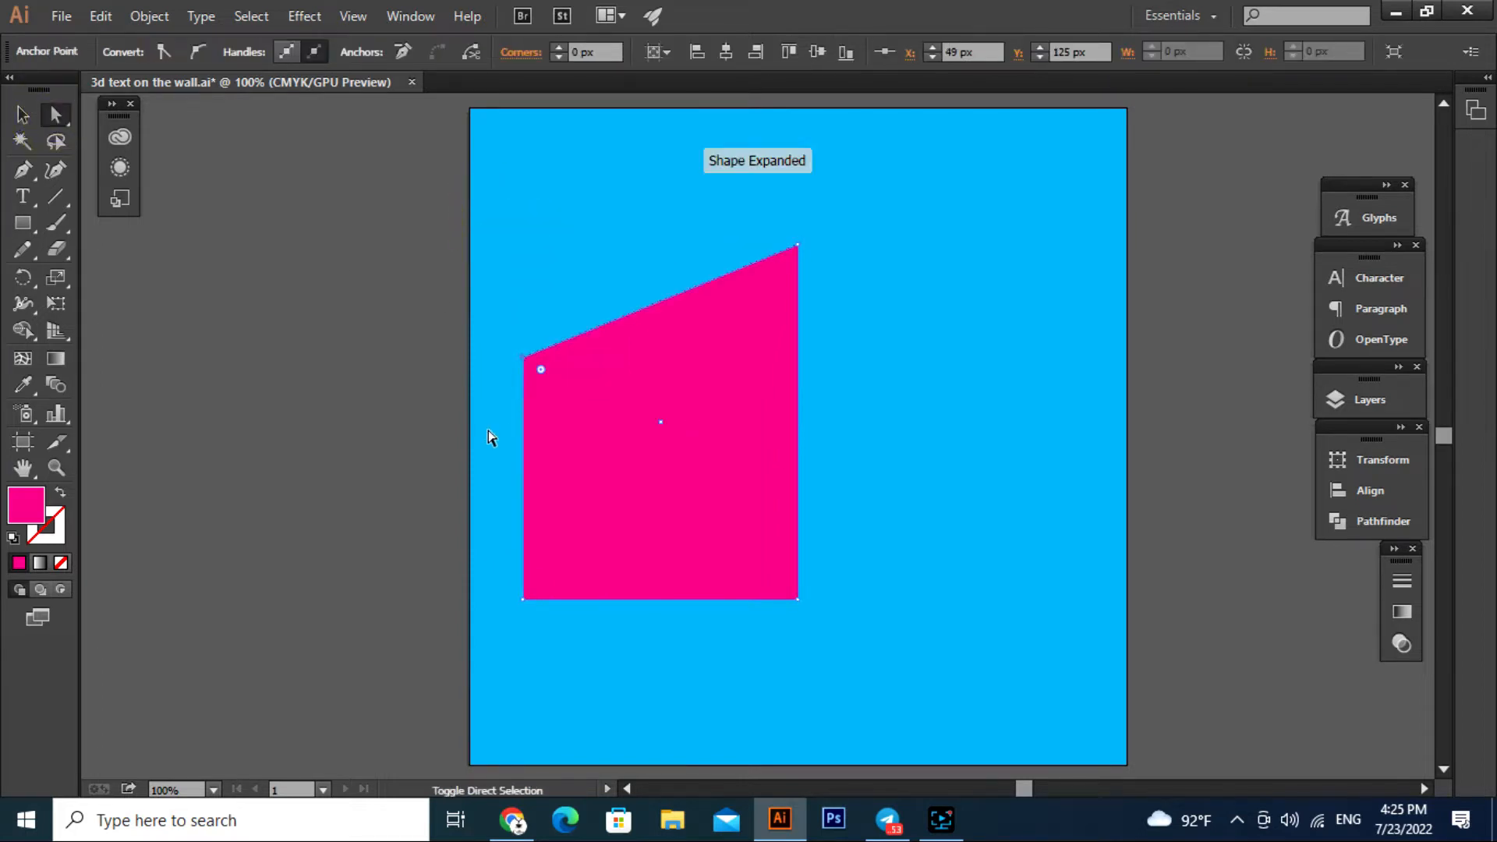
left_click(494, 463)
left_click_drag(522, 598, 522, 503)
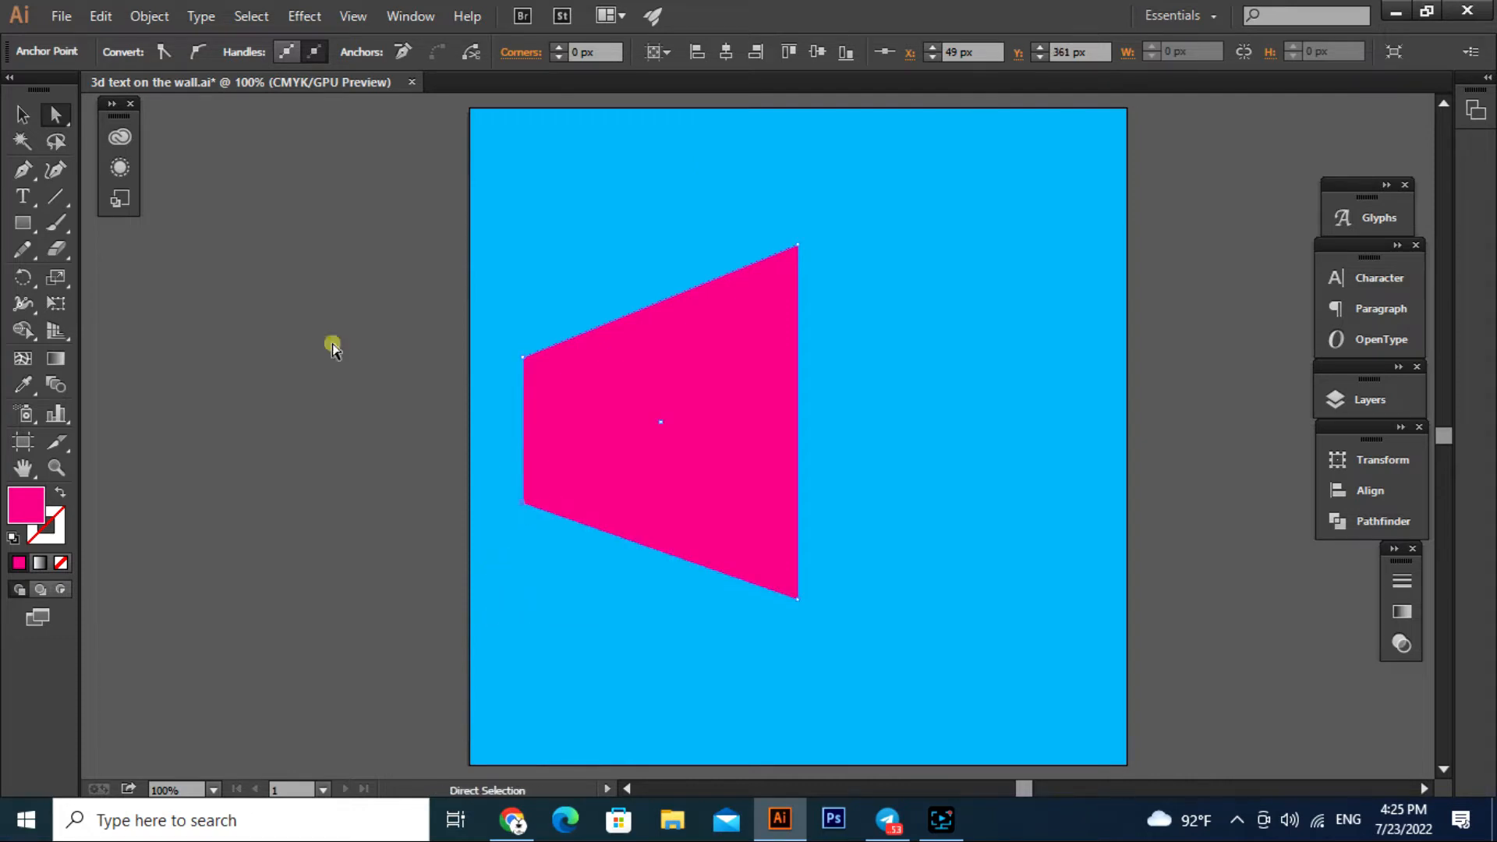
left_click(333, 348)
- Paste a copy of the magenta trapezoid in front and reflect it across the vertical axis
scroll(741, 507, "down", 1)
scroll(743, 498, "down", 1)
scroll(863, 525, "up", 1)
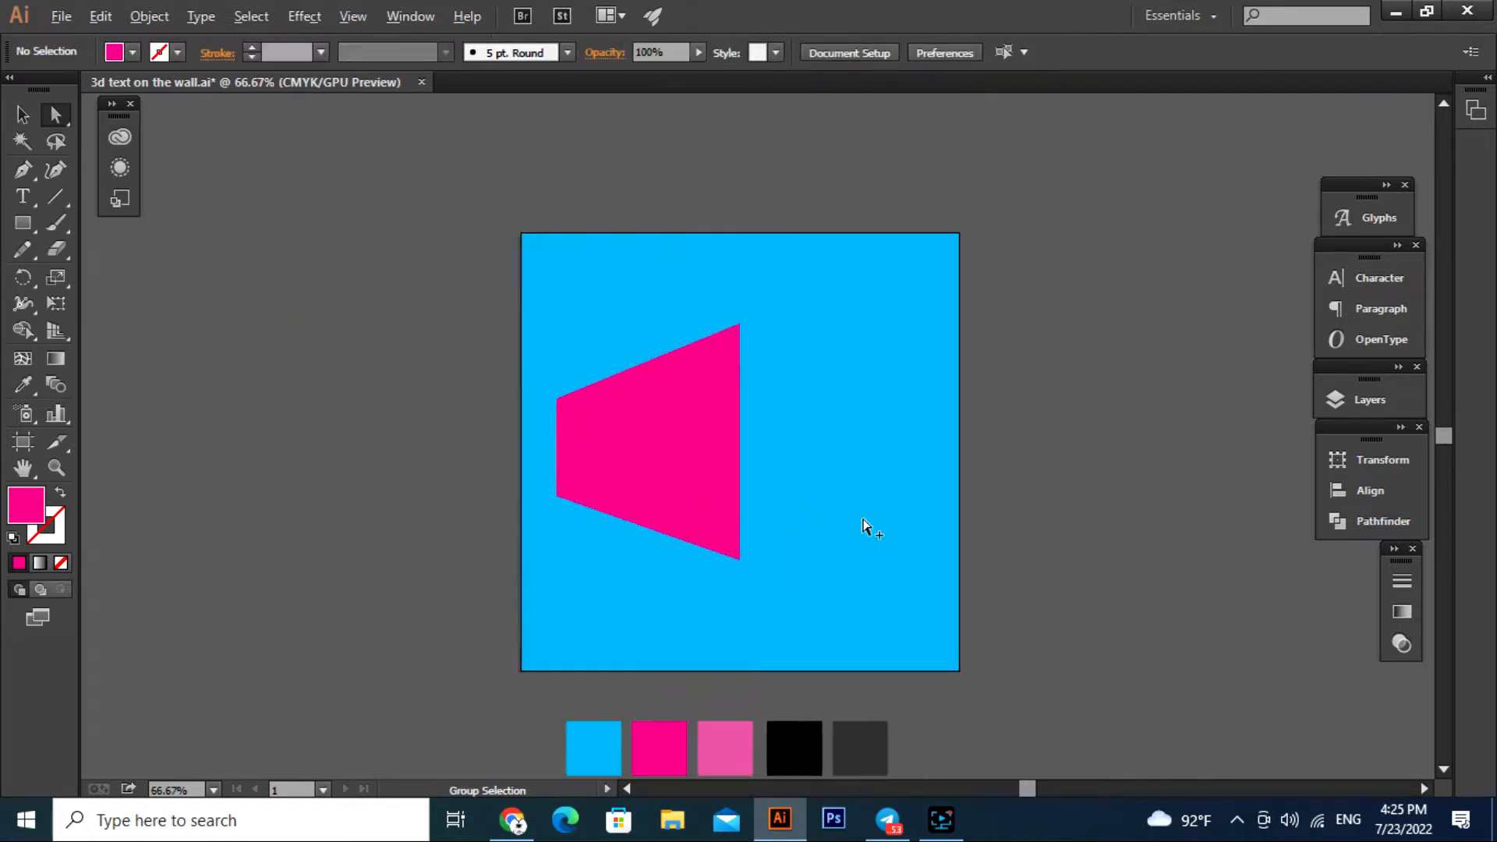
left_click(28, 115)
left_click_drag(293, 300, 630, 446)
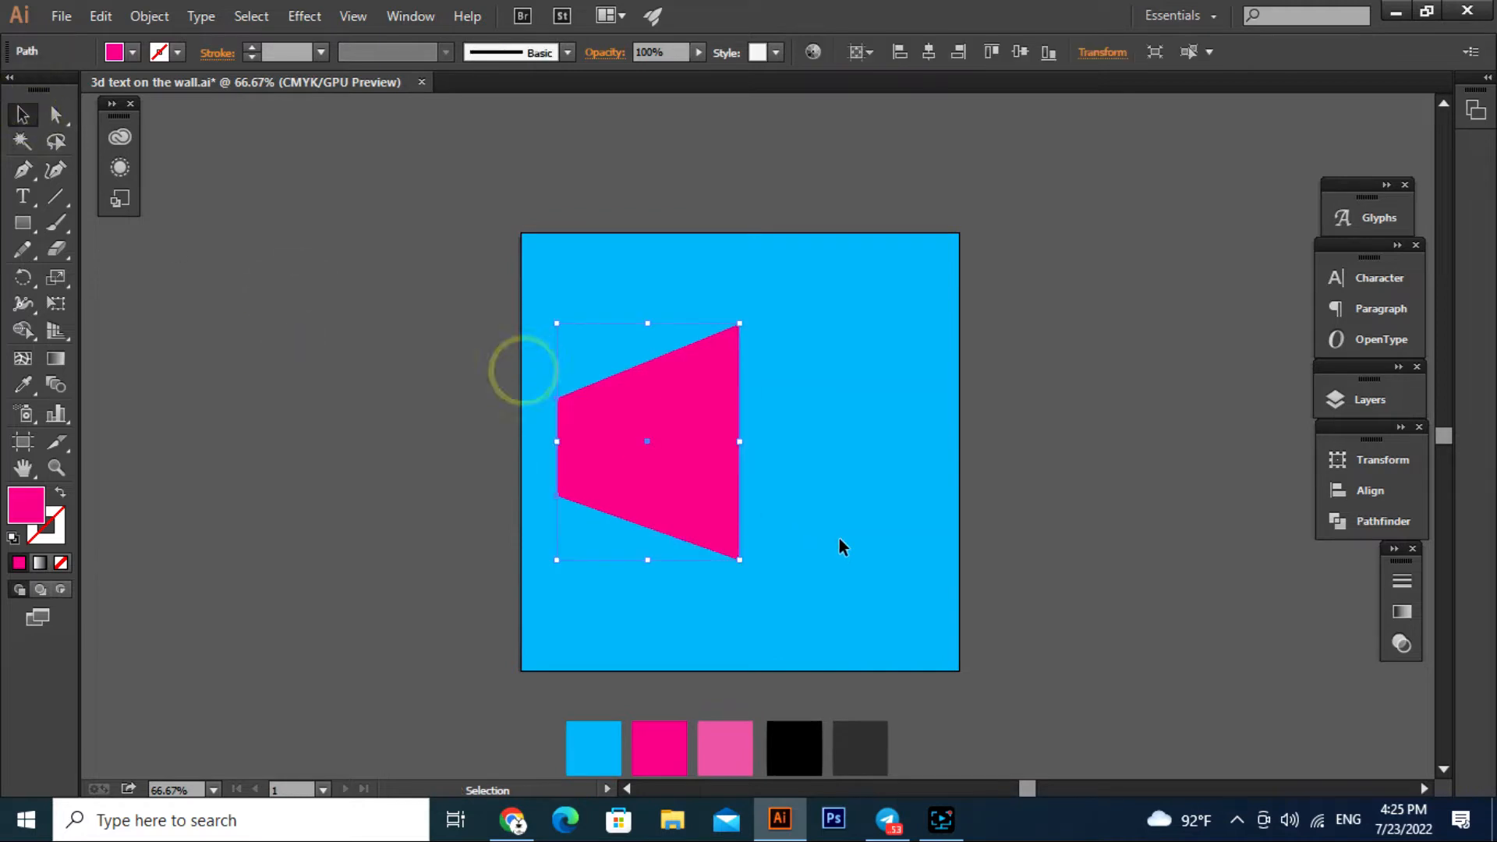
key("a")
key("v")
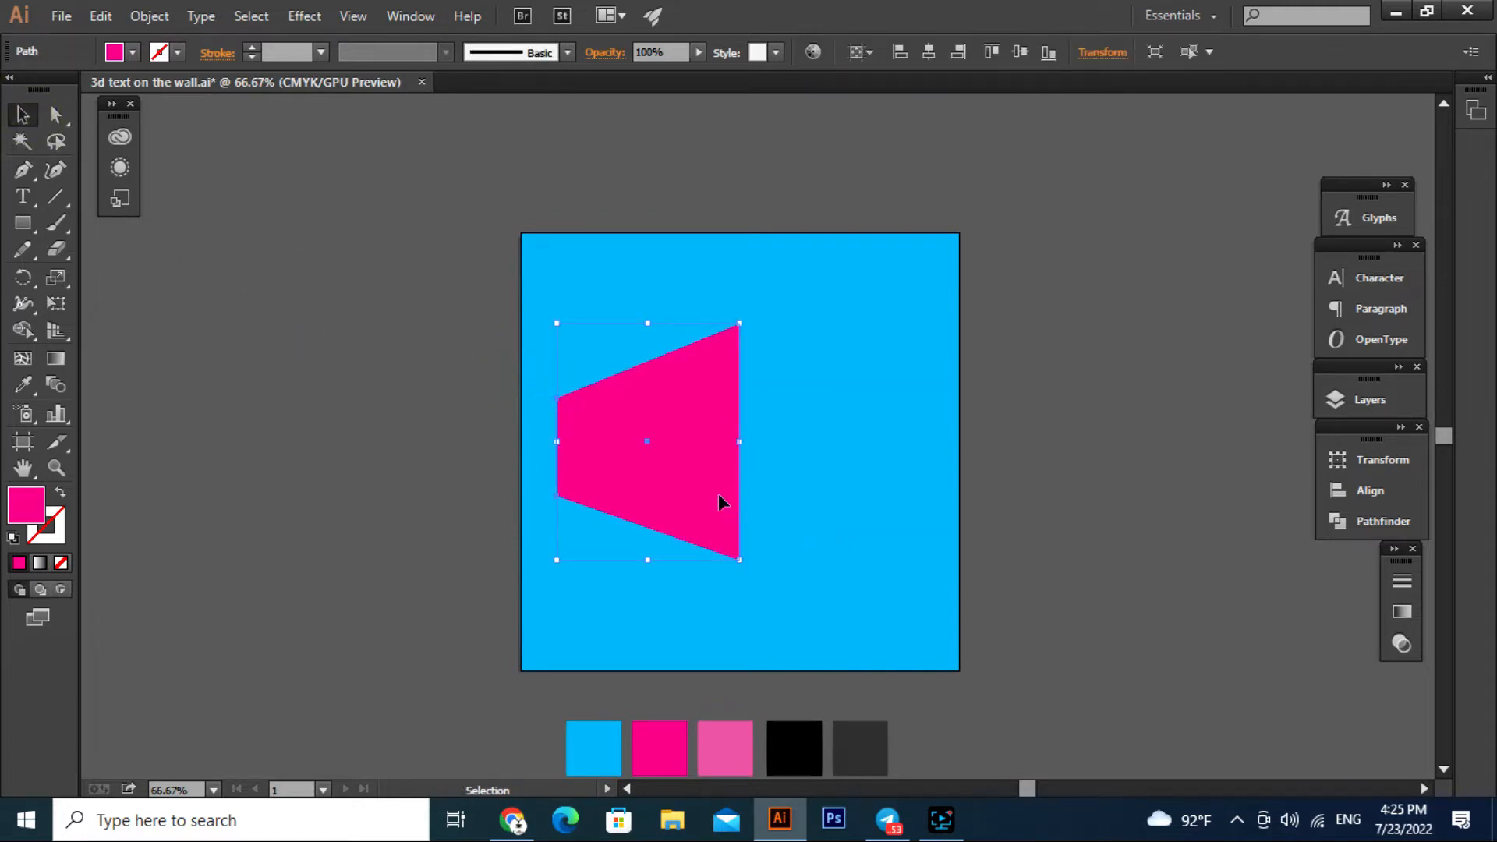
right_click(719, 493)
left_click(928, 447)
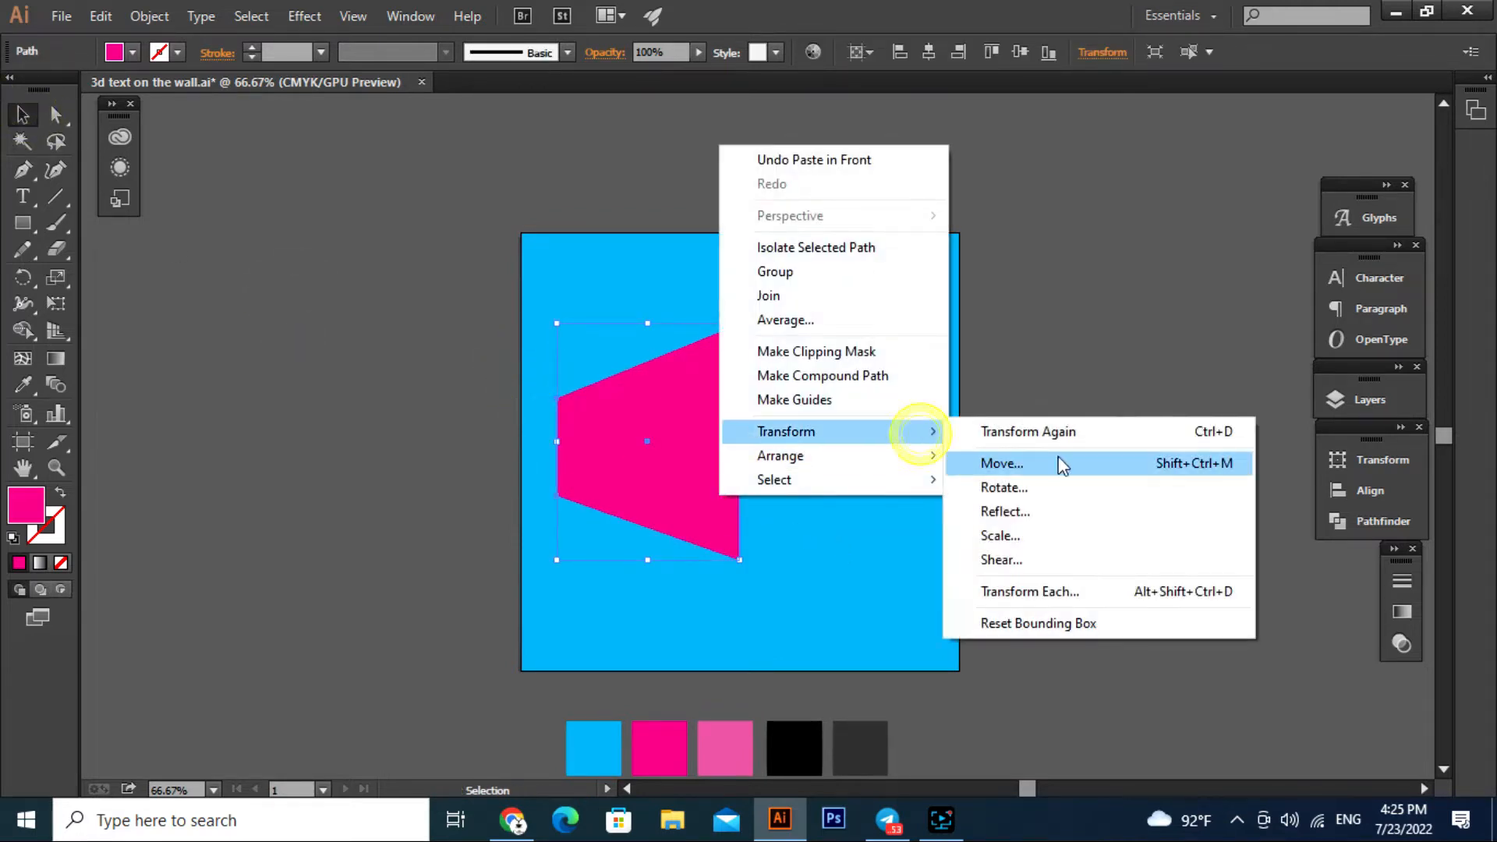
left_click(1047, 514)
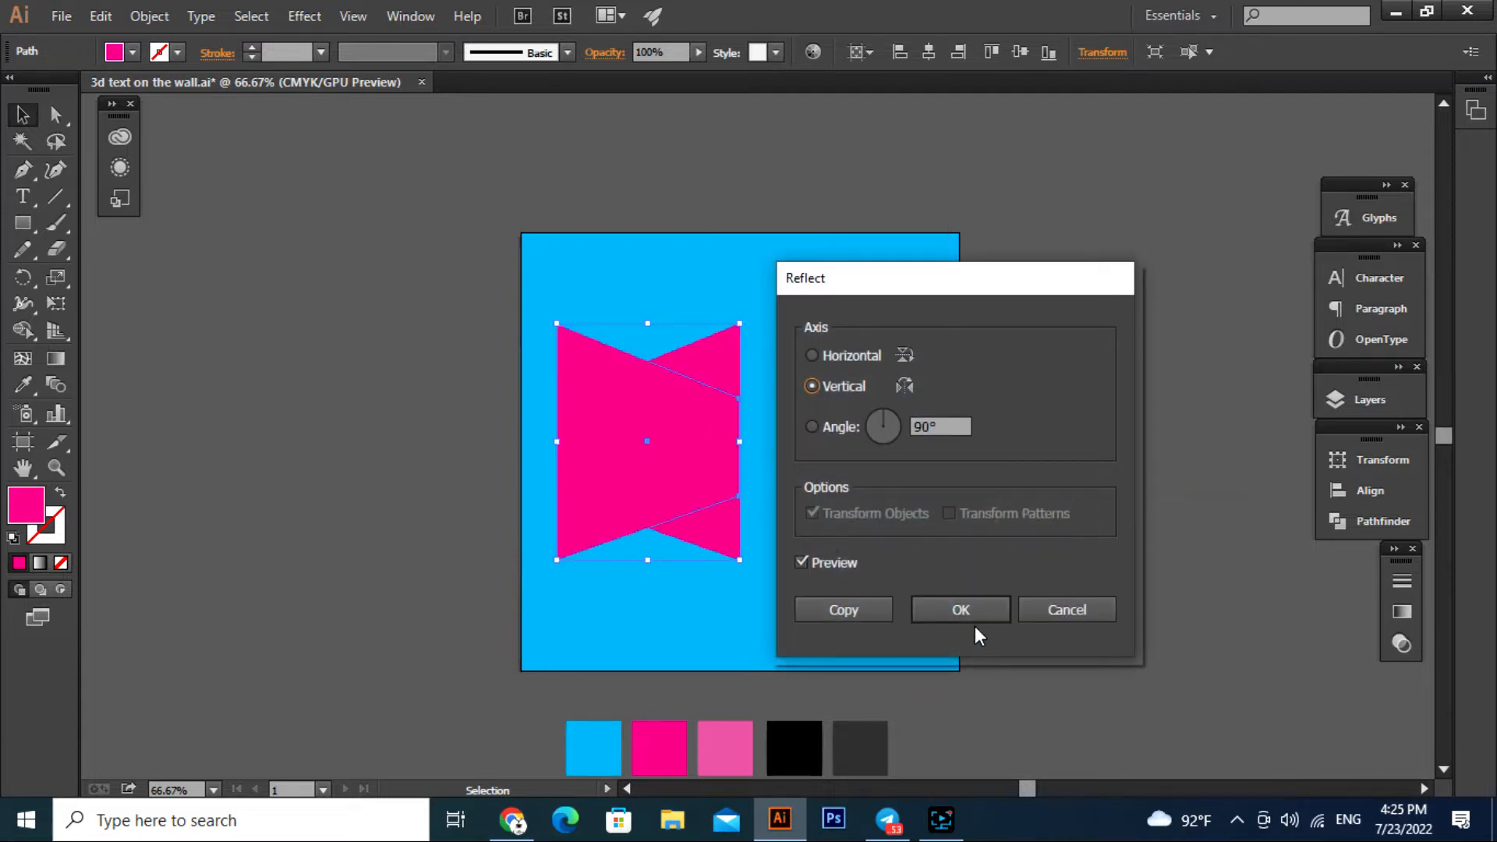
left_click(971, 614)
- Move the mirrored trapezoid to the right of the original and close the gap so their tall edges meet
left_click_drag(586, 462, 771, 482)
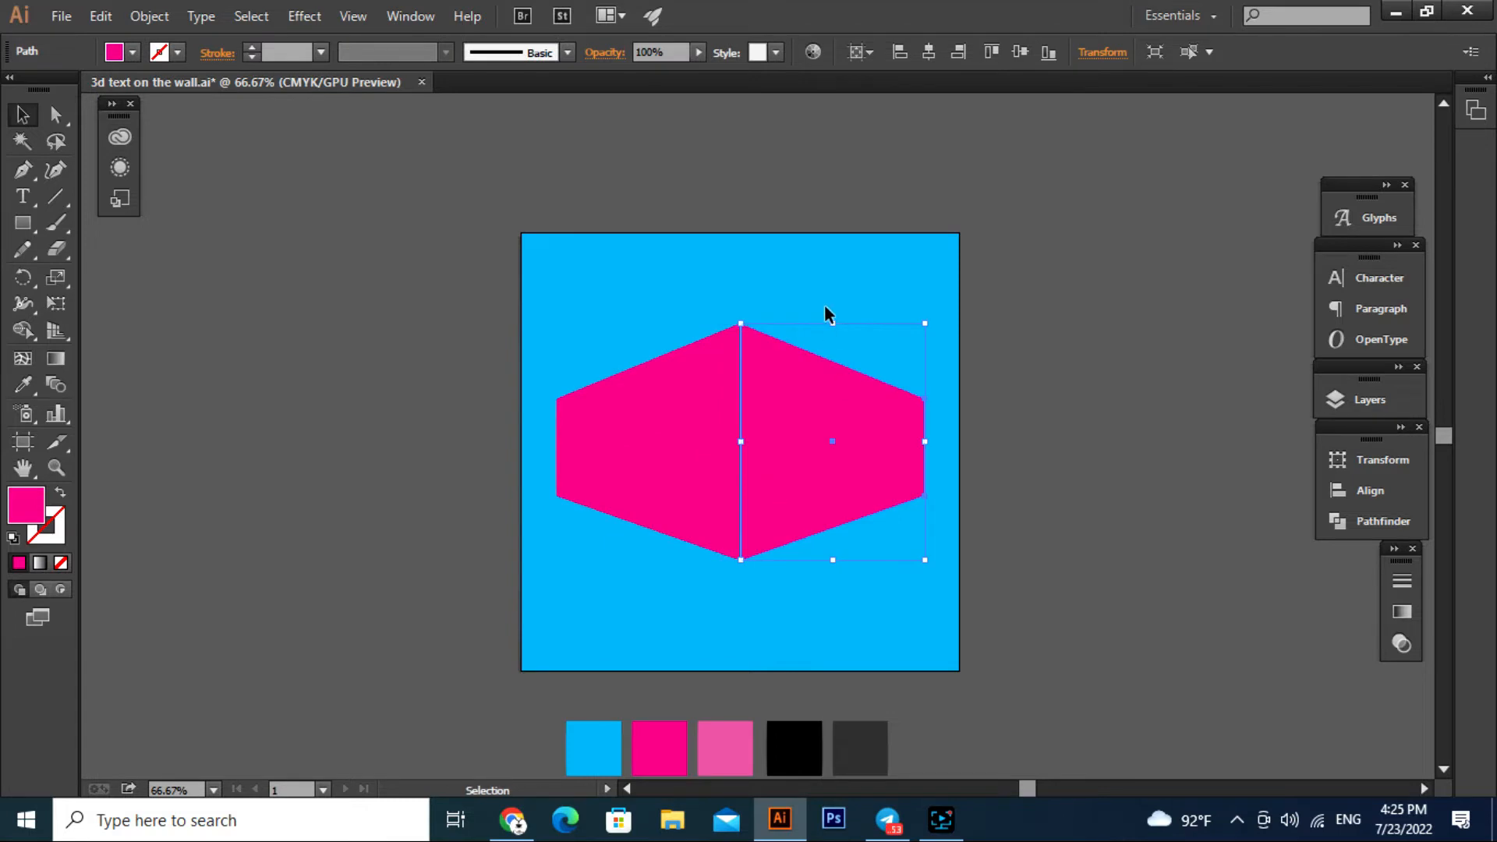
left_click(823, 287)
left_click_drag(832, 285, 720, 407)
scroll(769, 352, "up", 2)
scroll(772, 353, "up", 7)
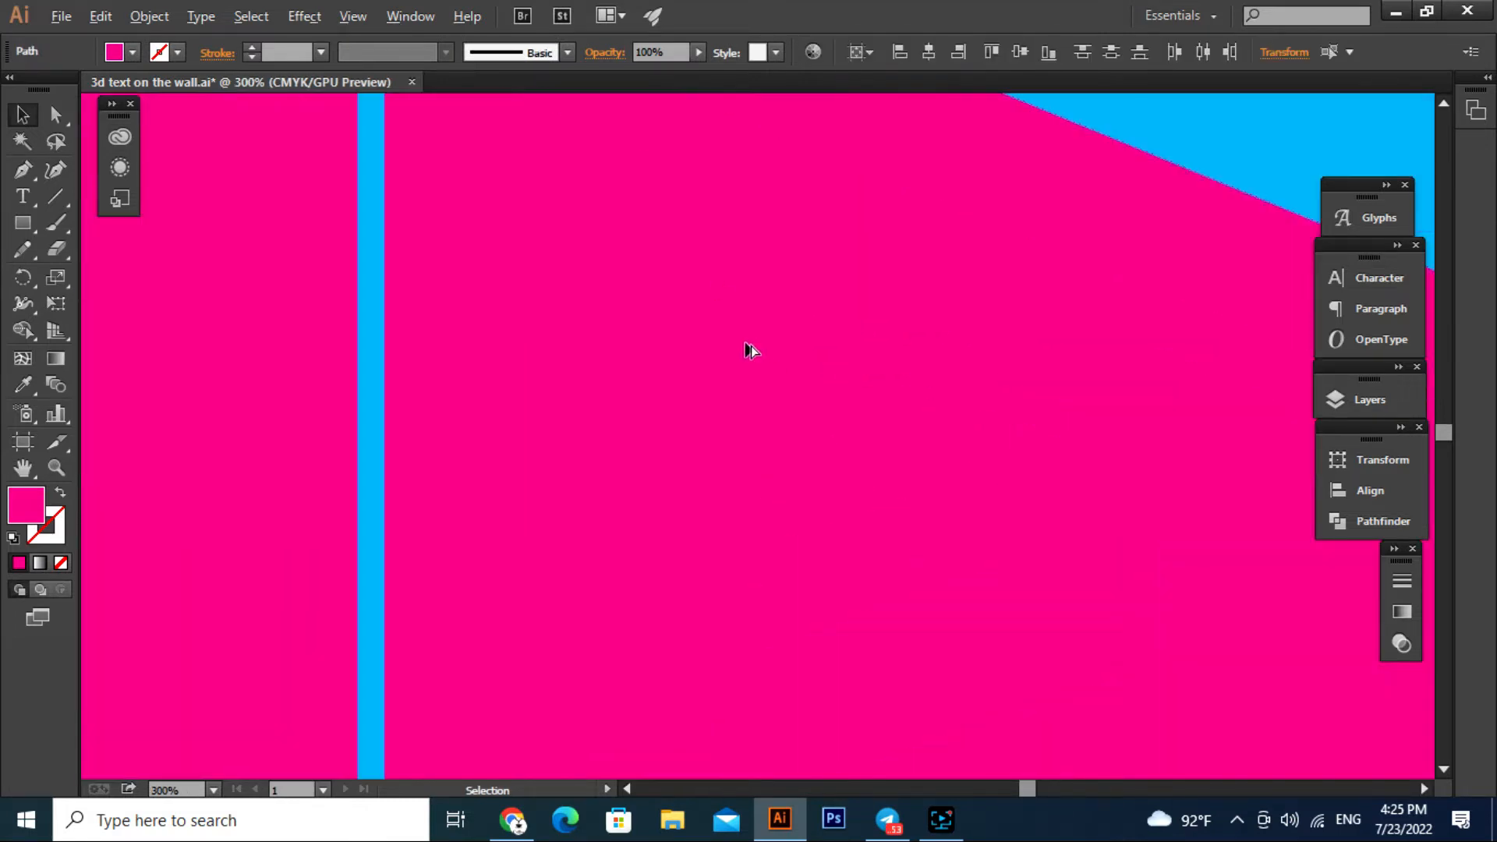
scroll(751, 344, "down", 2)
left_click(929, 157)
scroll(816, 231, "up", 2)
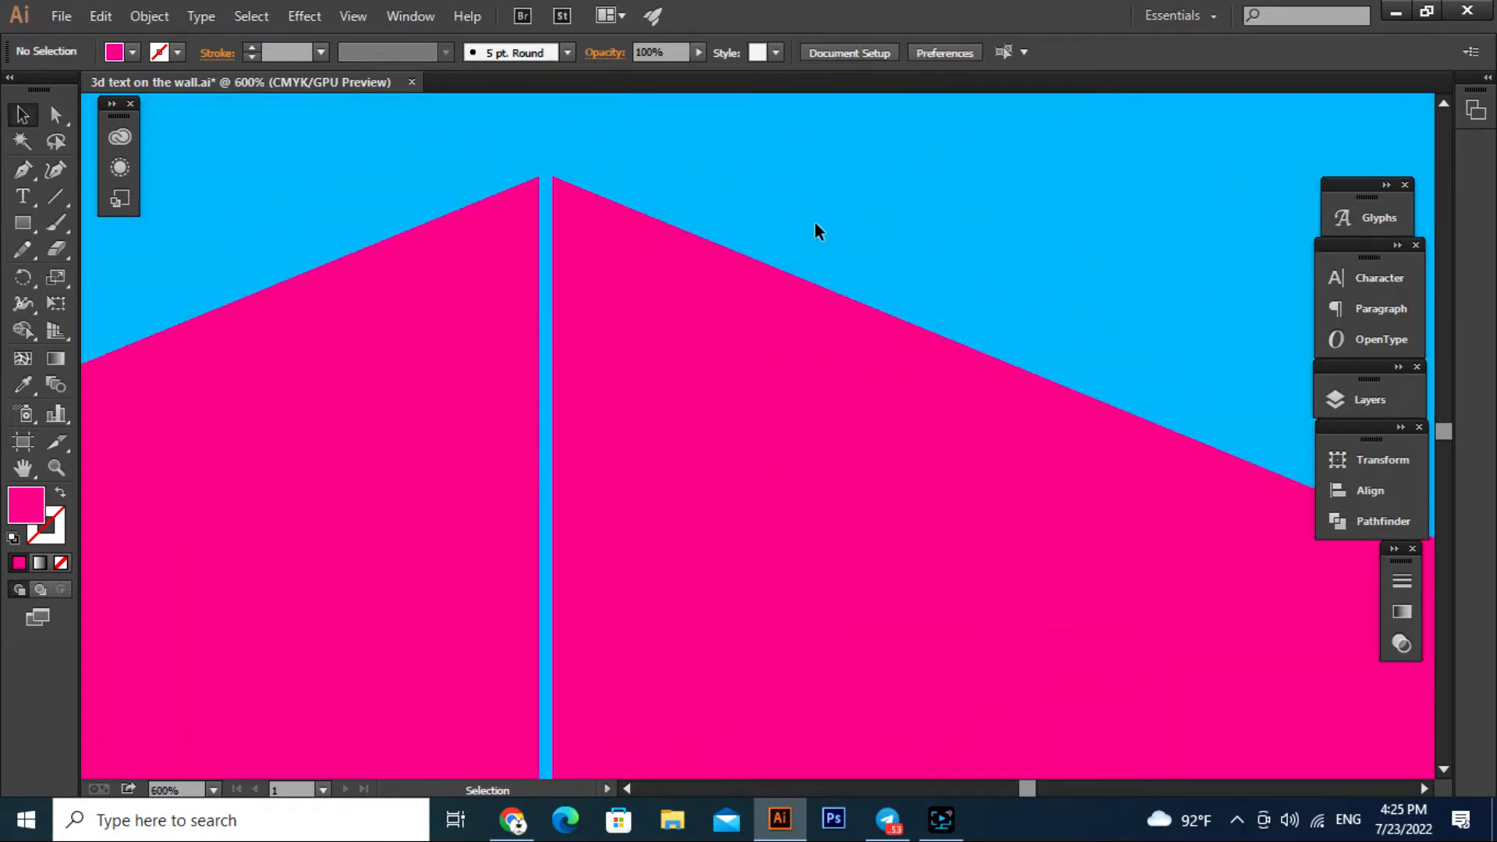
scroll(518, 188, "up", 4)
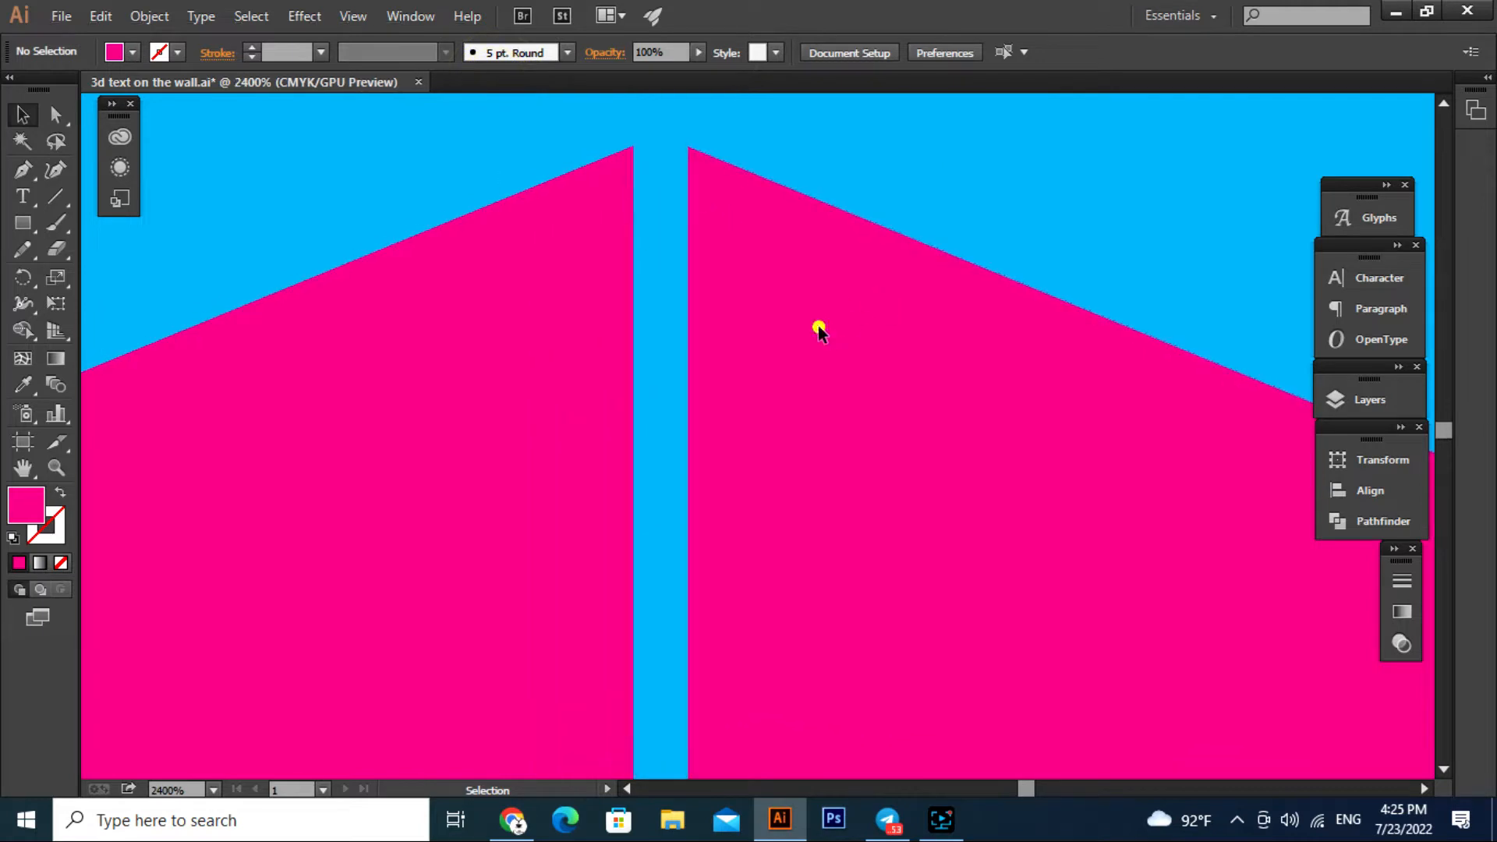
left_click_drag(816, 328, 765, 323)
scroll(630, 382, "down", 12)
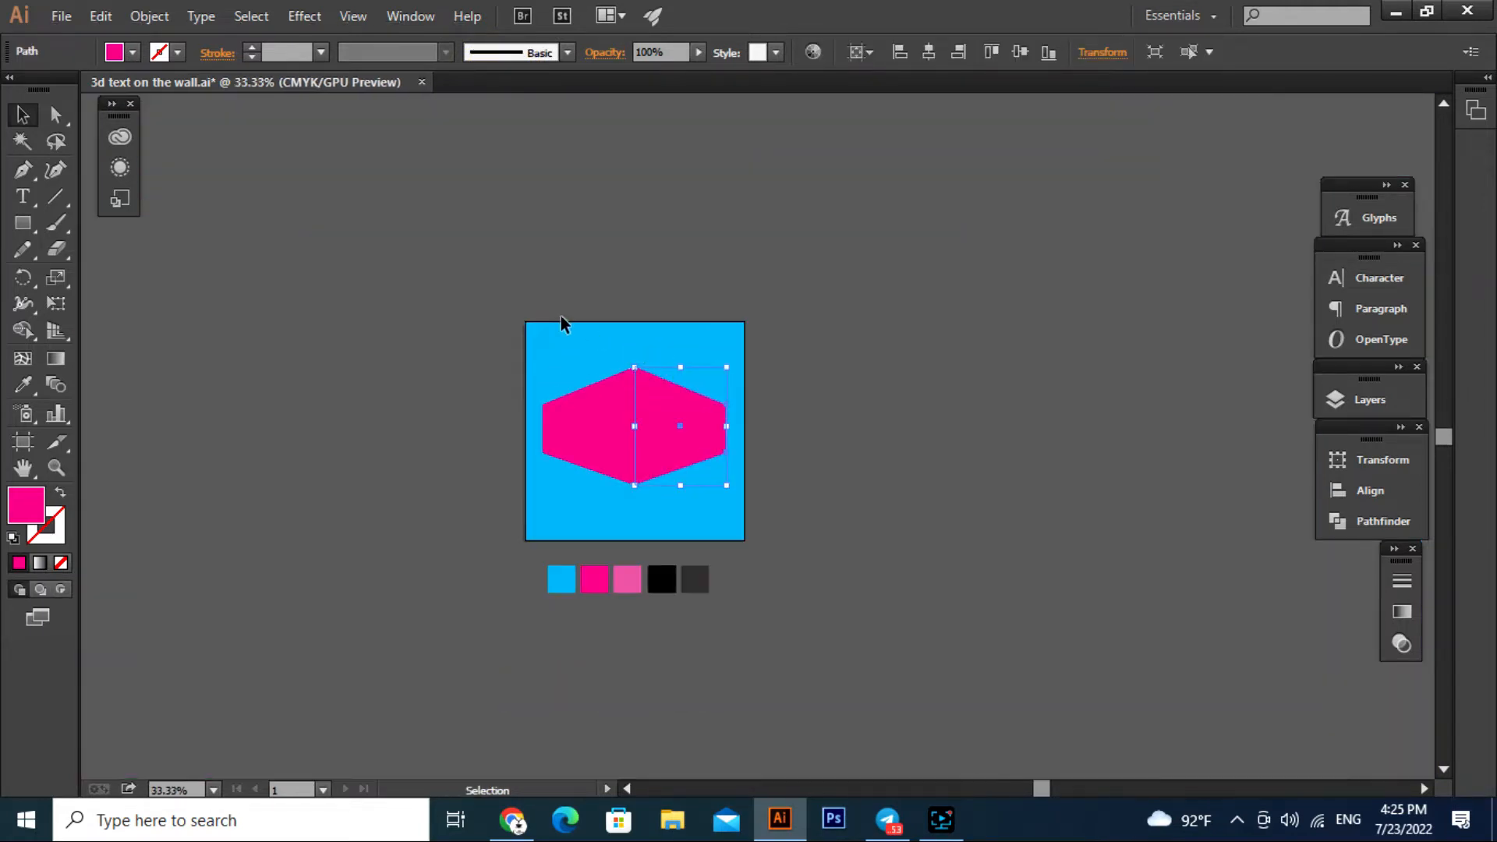
left_click(609, 366)
scroll(630, 354, "up", 3)
left_click_drag(525, 344, 784, 504)
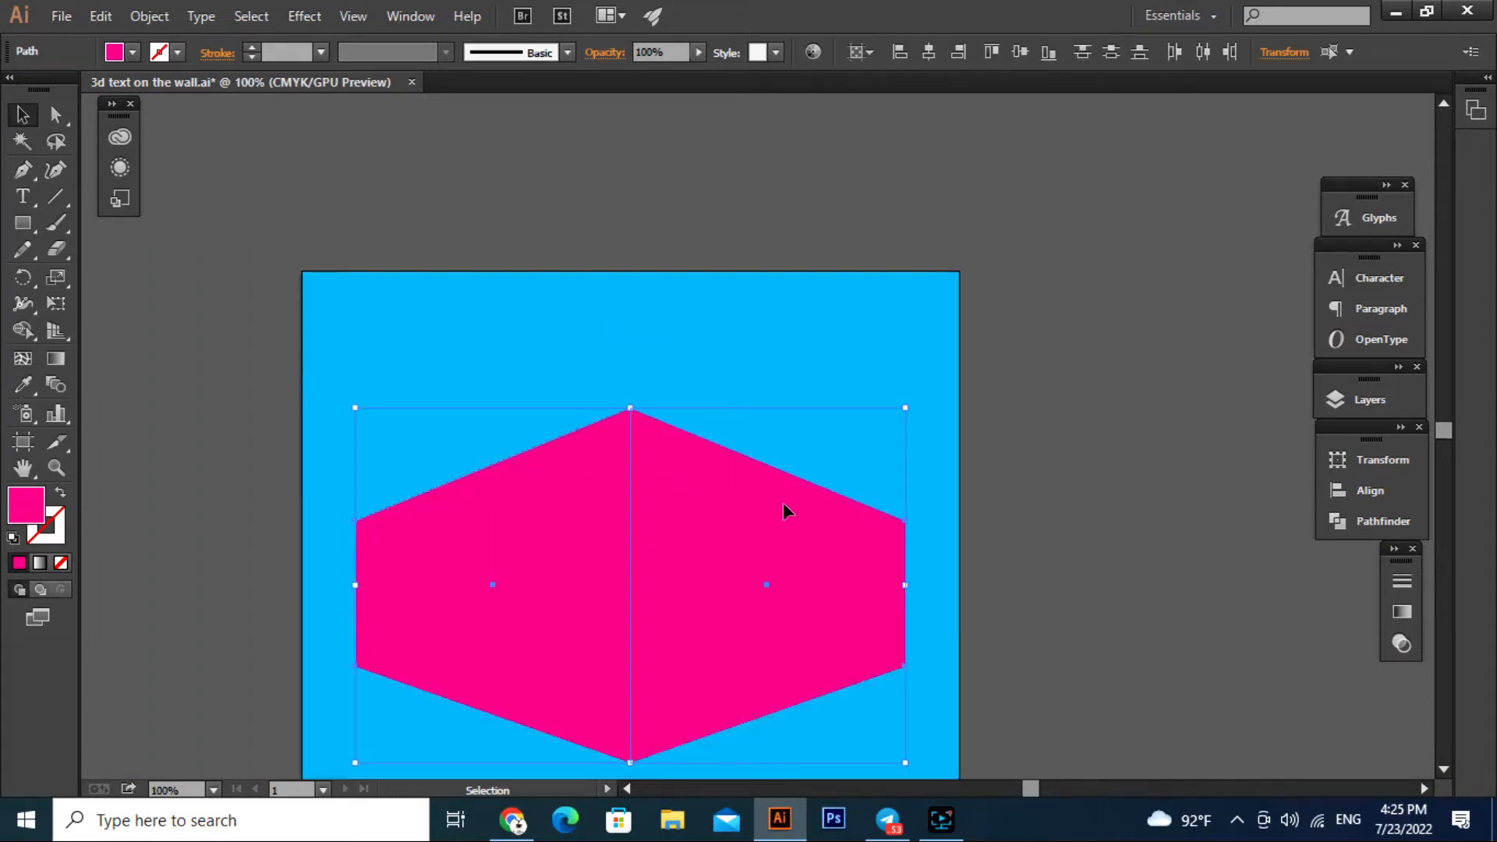
left_click(1054, 458)
scroll(826, 405, "down", 5)
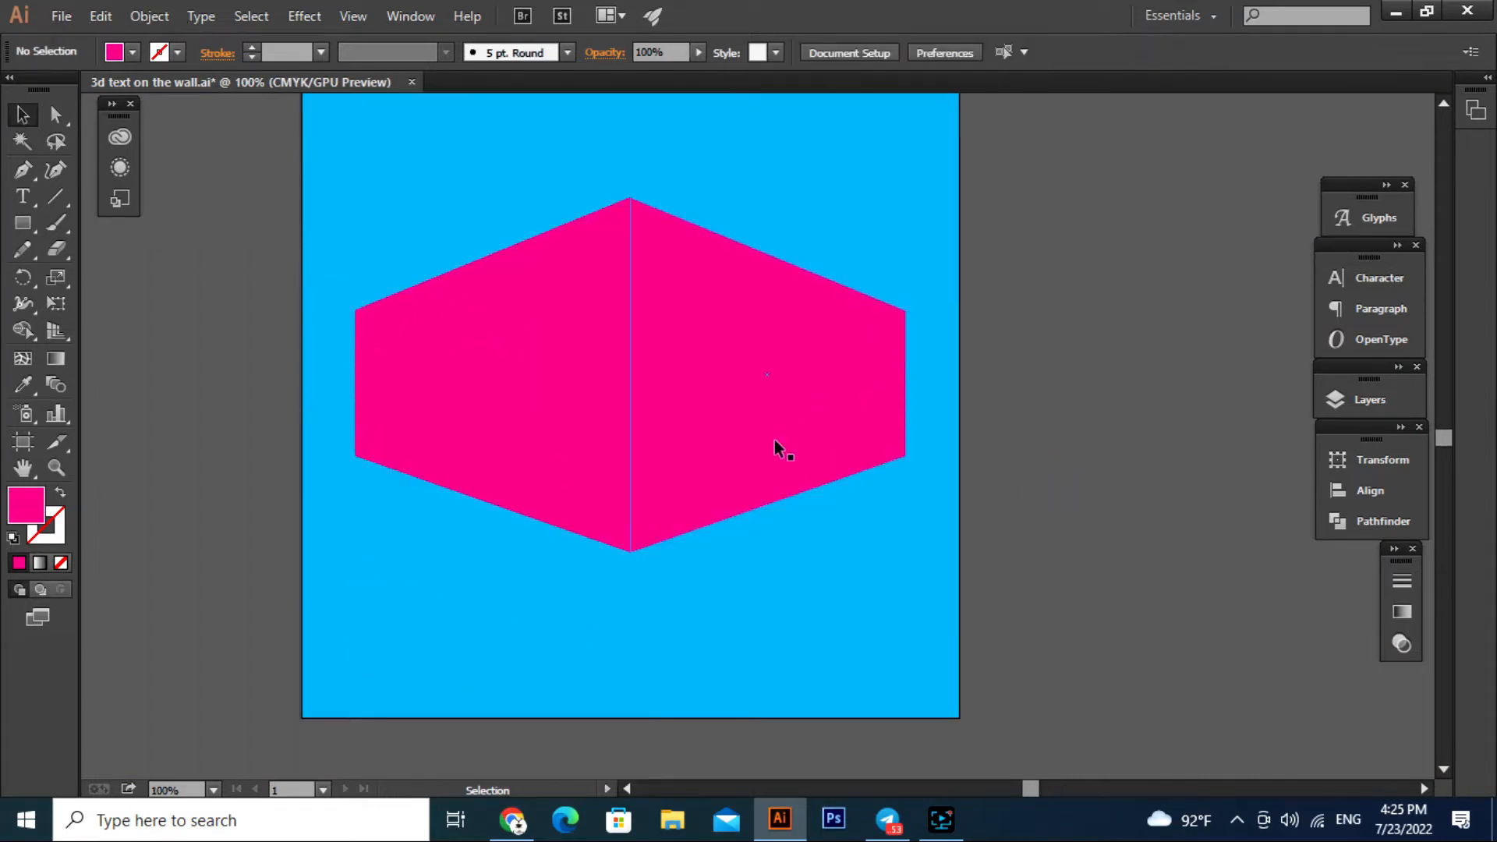
- Recolor the right trapezoid with the lighter pink sampled from the palette swatch
left_click(749, 445)
scroll(745, 449, "down", 3)
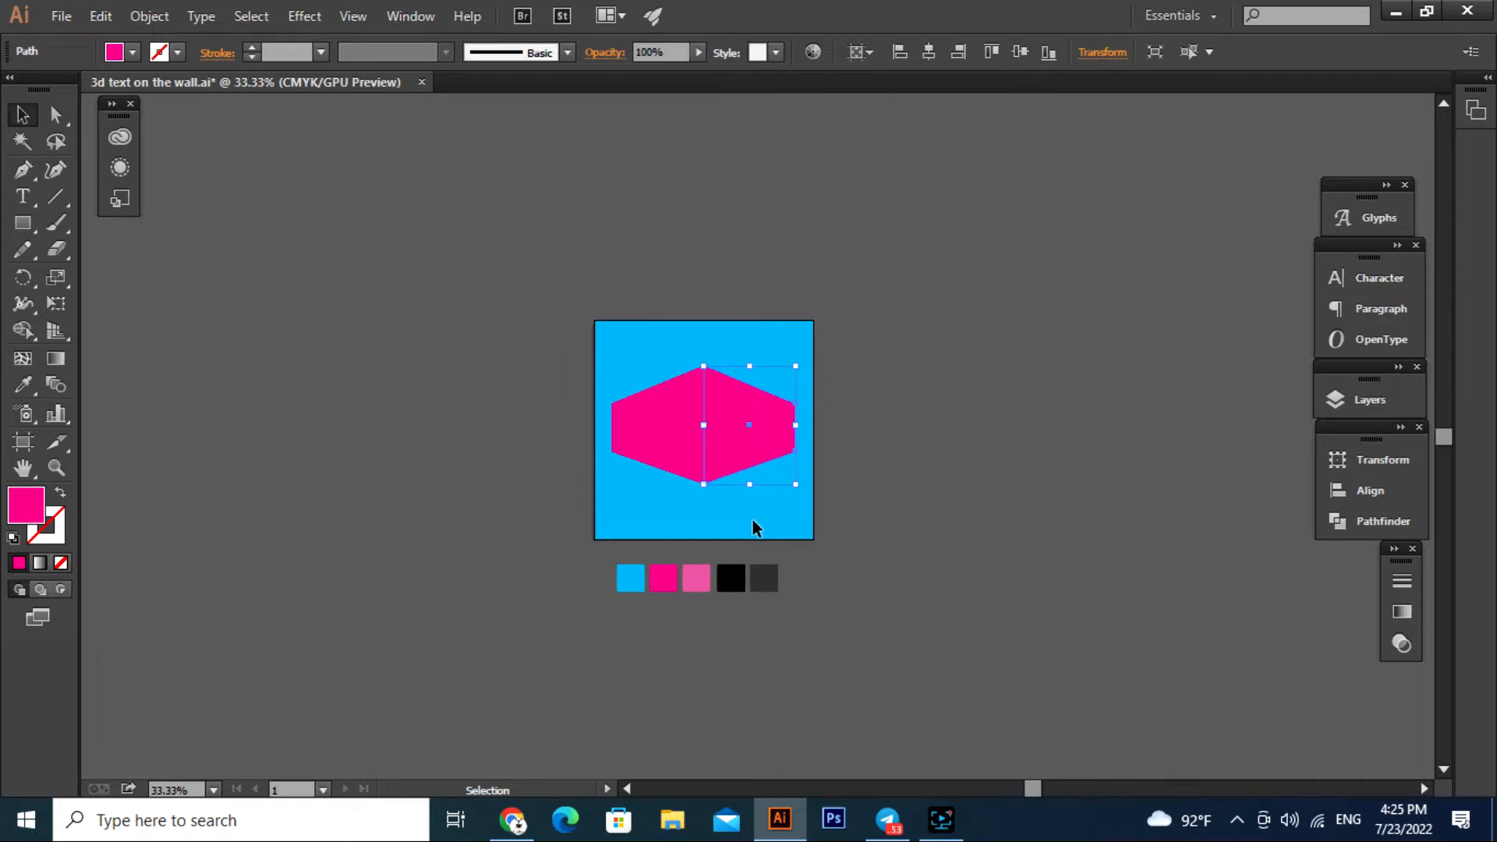
key("i")
left_click(700, 579)
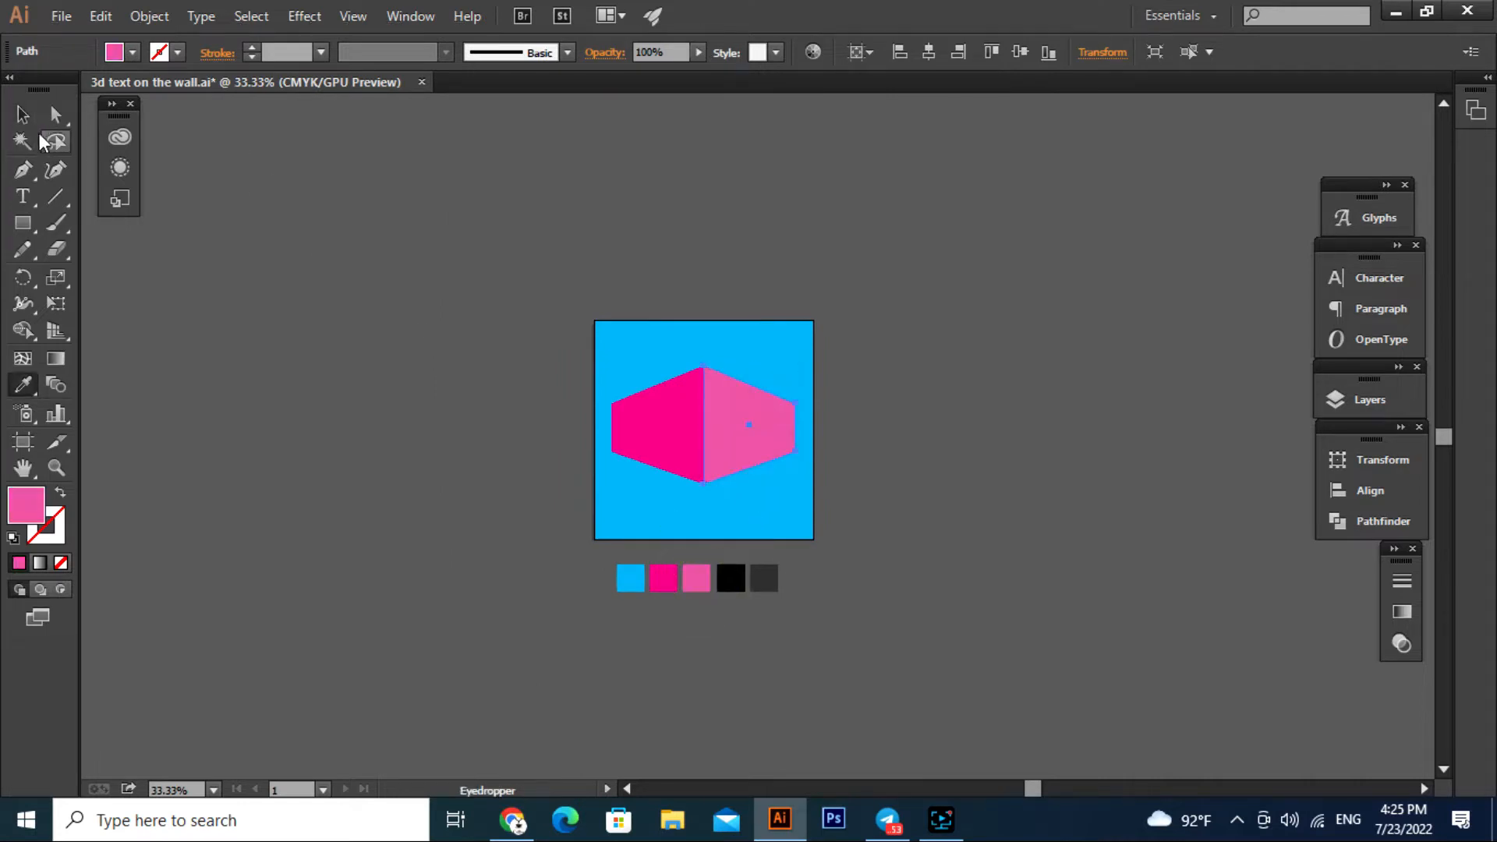
left_click(22, 115)
- Group the two trapezoids and center the group horizontally and vertically on the artboard
left_click(348, 333)
left_click_drag(601, 408, 853, 464)
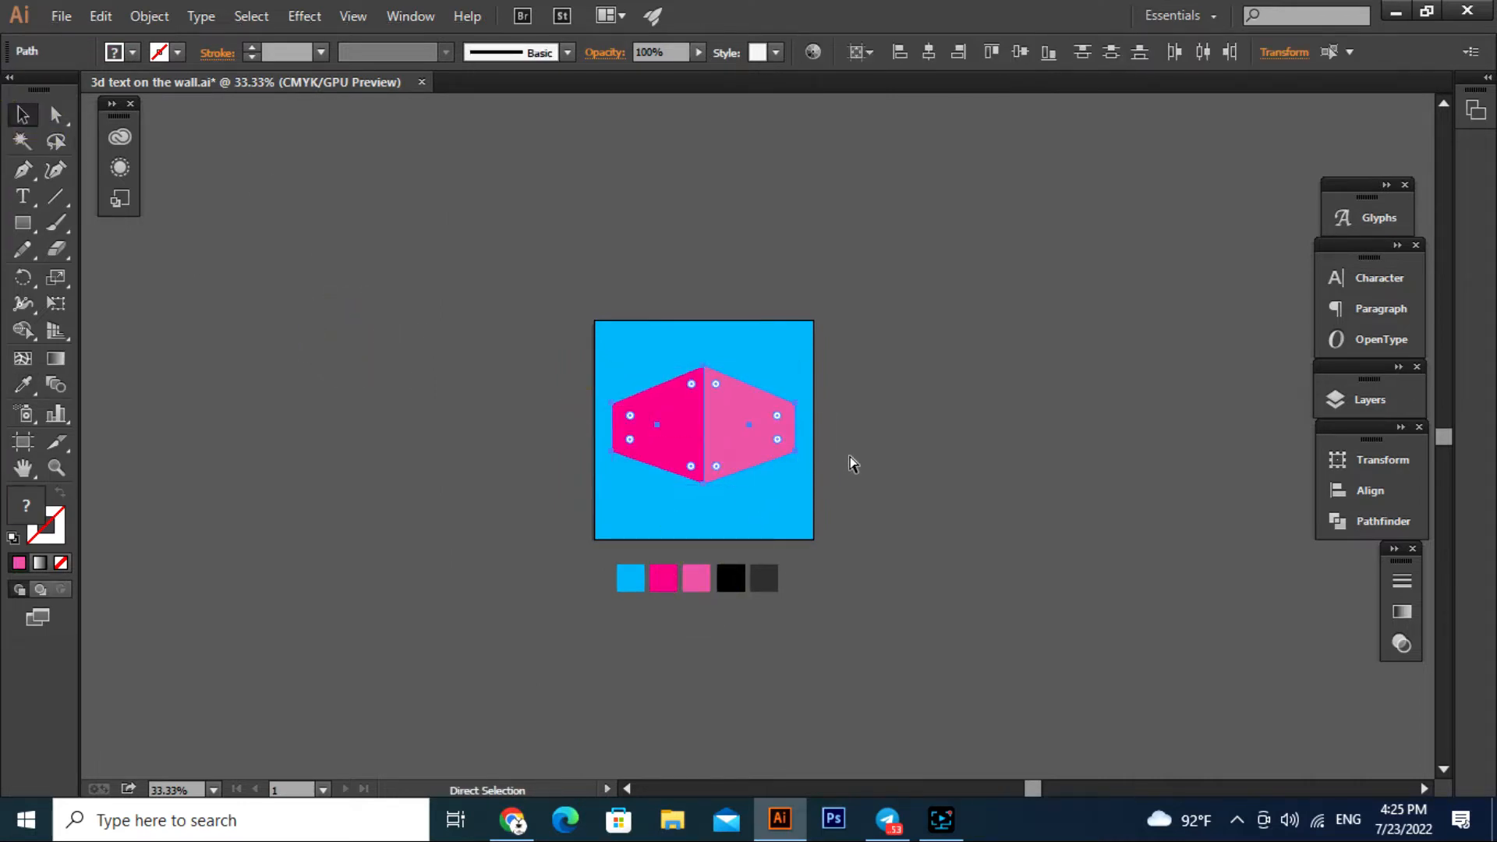
key("ctrl+g")
left_click(928, 55)
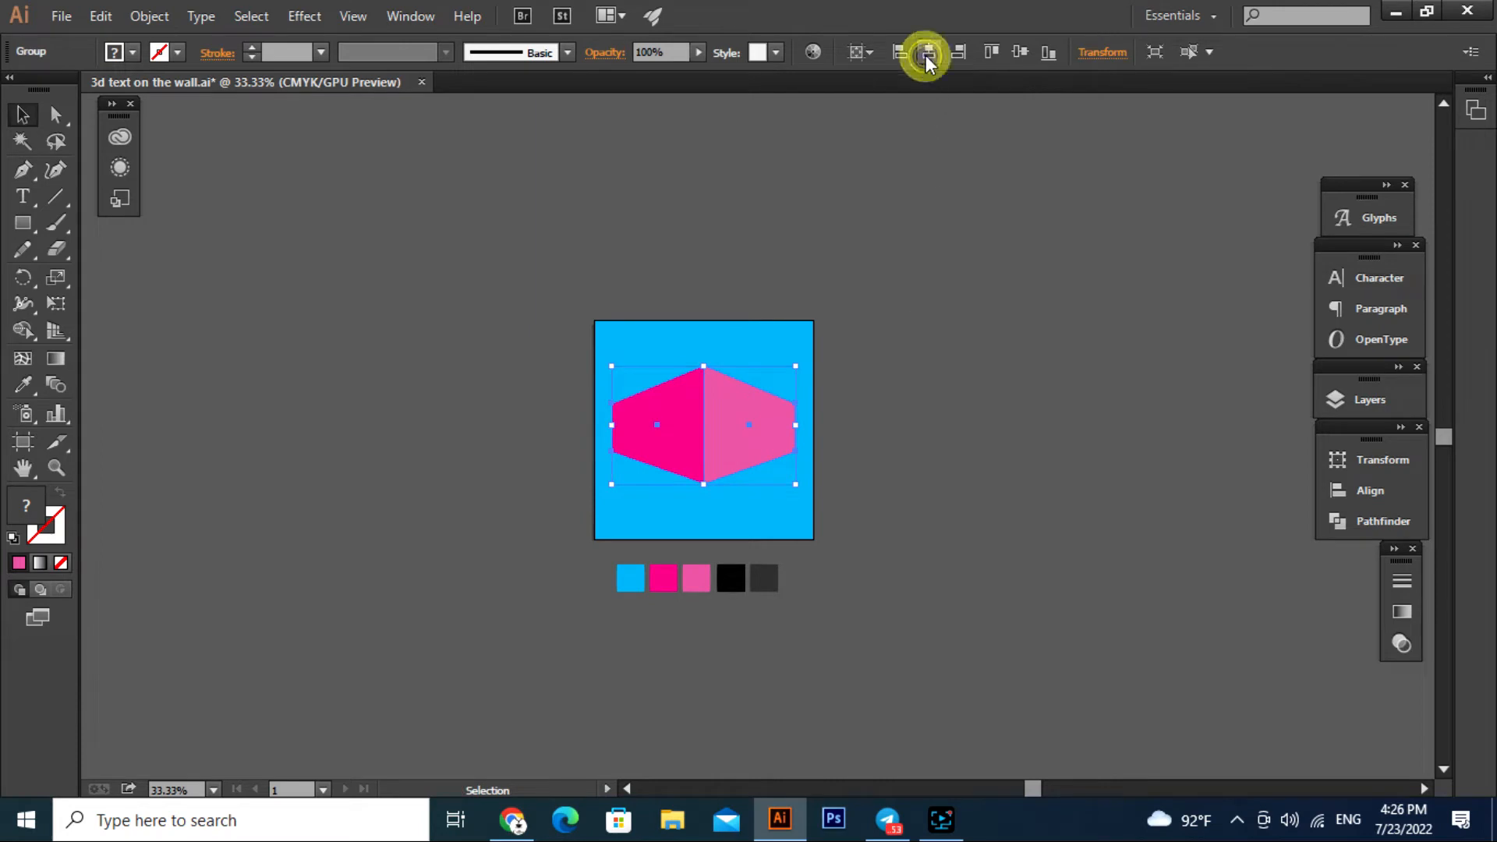
left_click(1016, 51)
left_click(1015, 348)
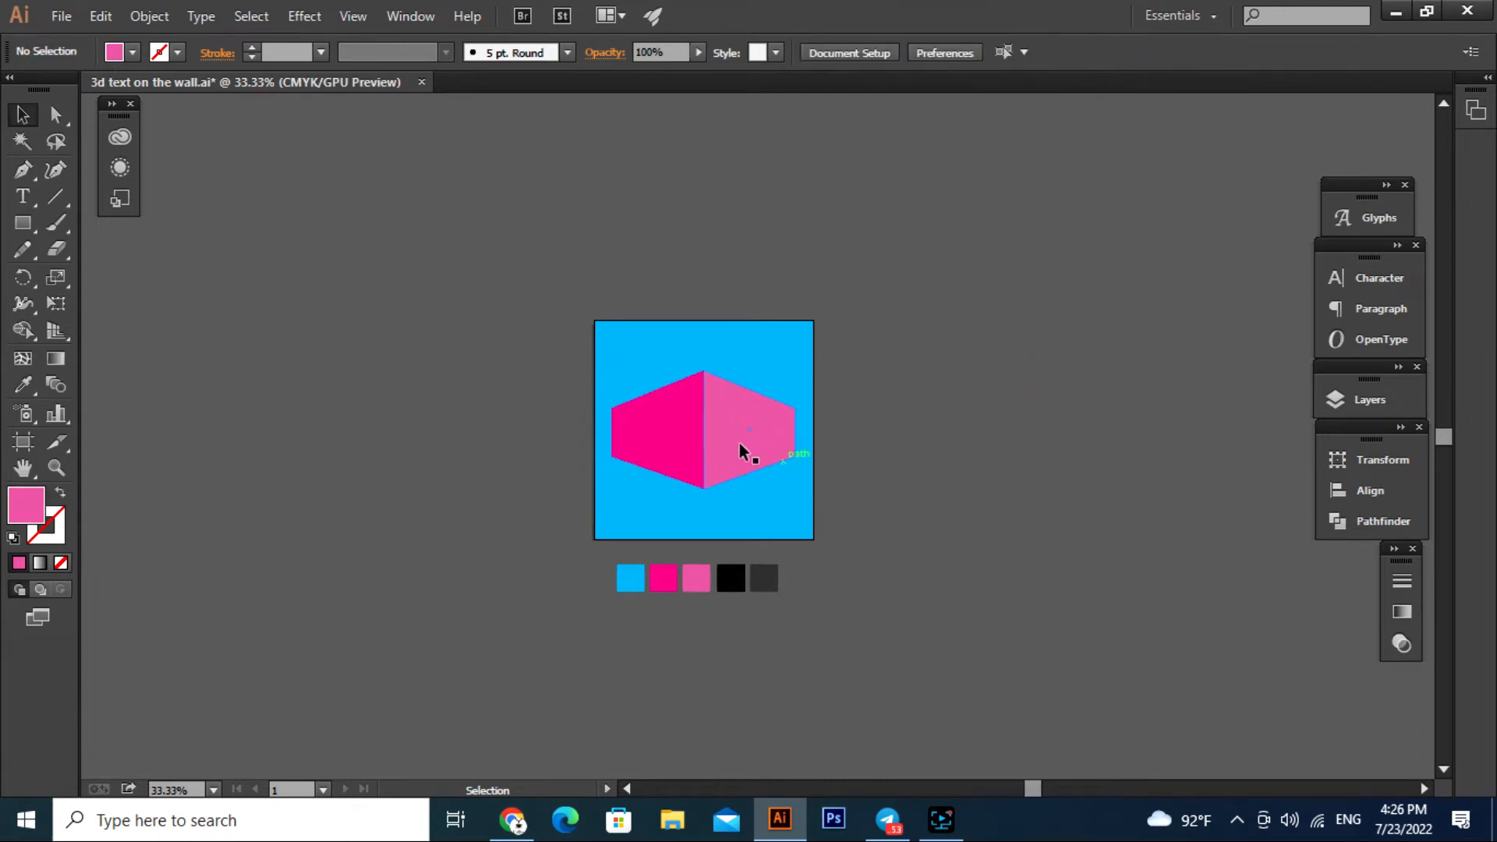
- Add the text "GRAPHIC" on the blue background above the pink wall shape
scroll(733, 433, "up", 5)
scroll(652, 412, "down", 2)
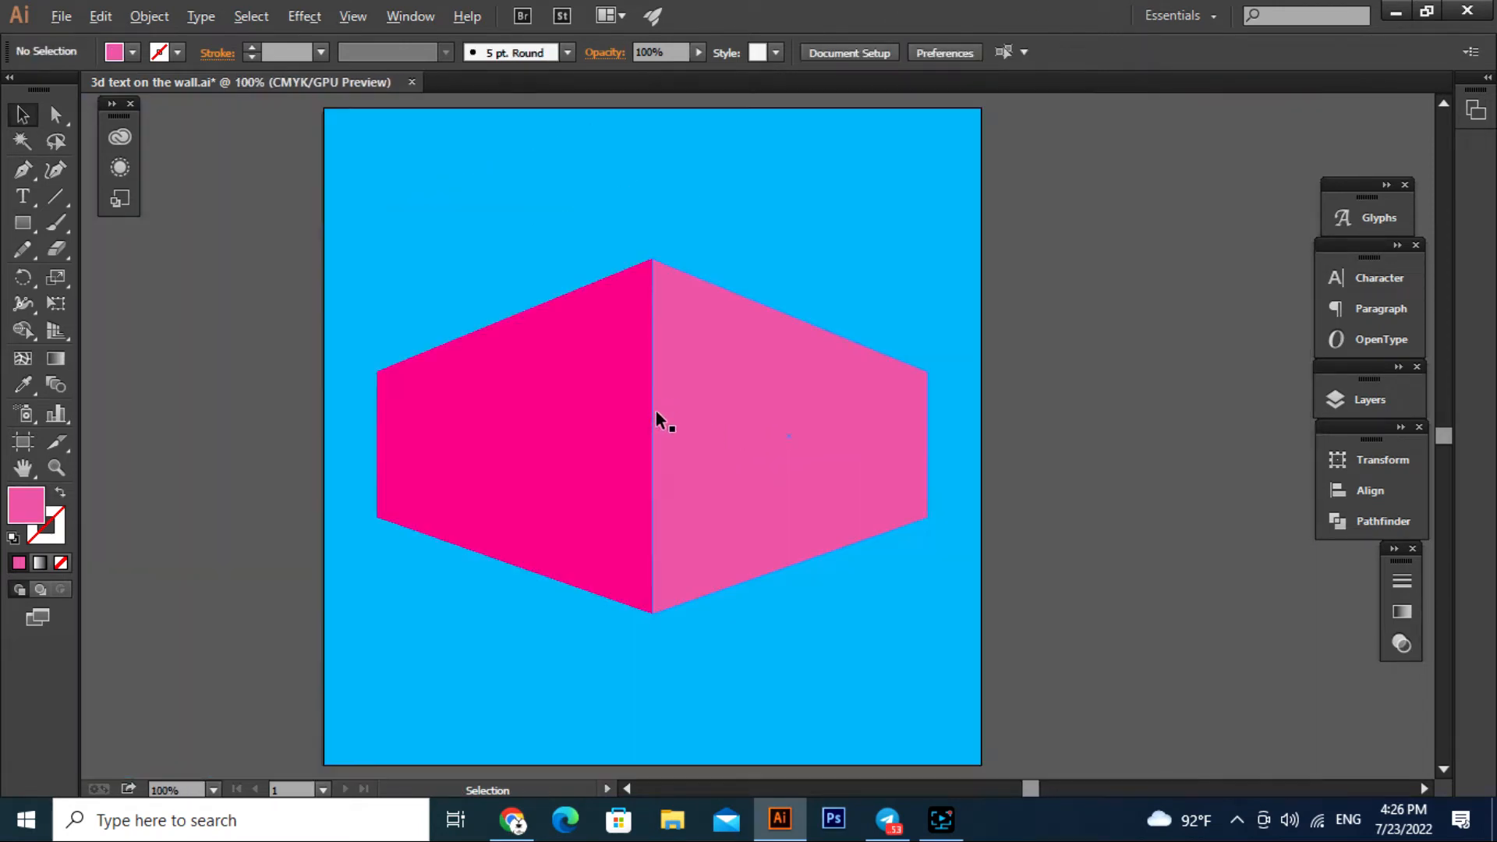
left_click(1021, 417)
scroll(658, 434, "down", 1)
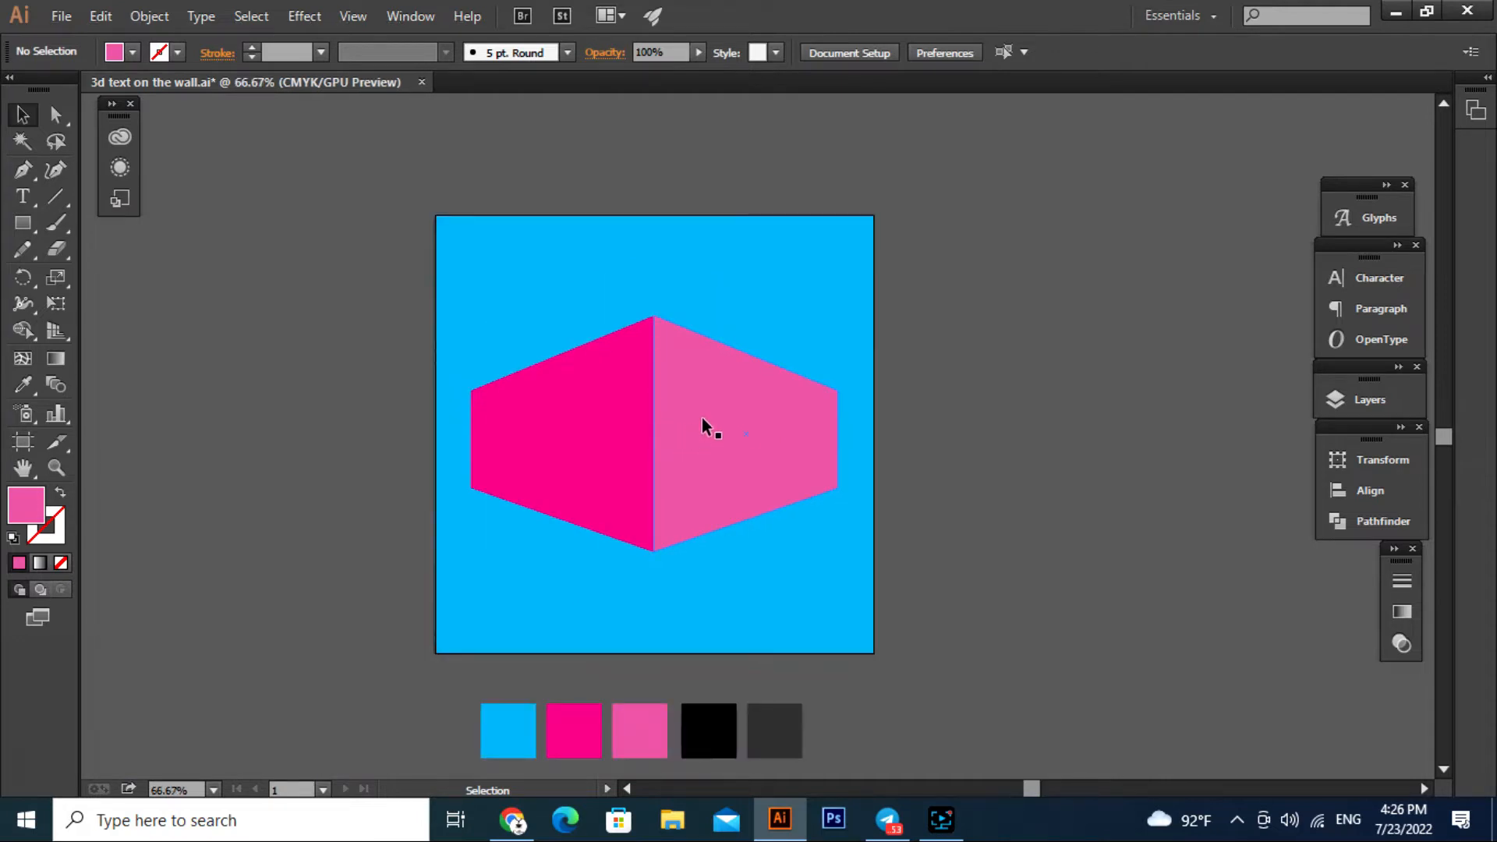
scroll(665, 411, "up", 1)
left_click(22, 196)
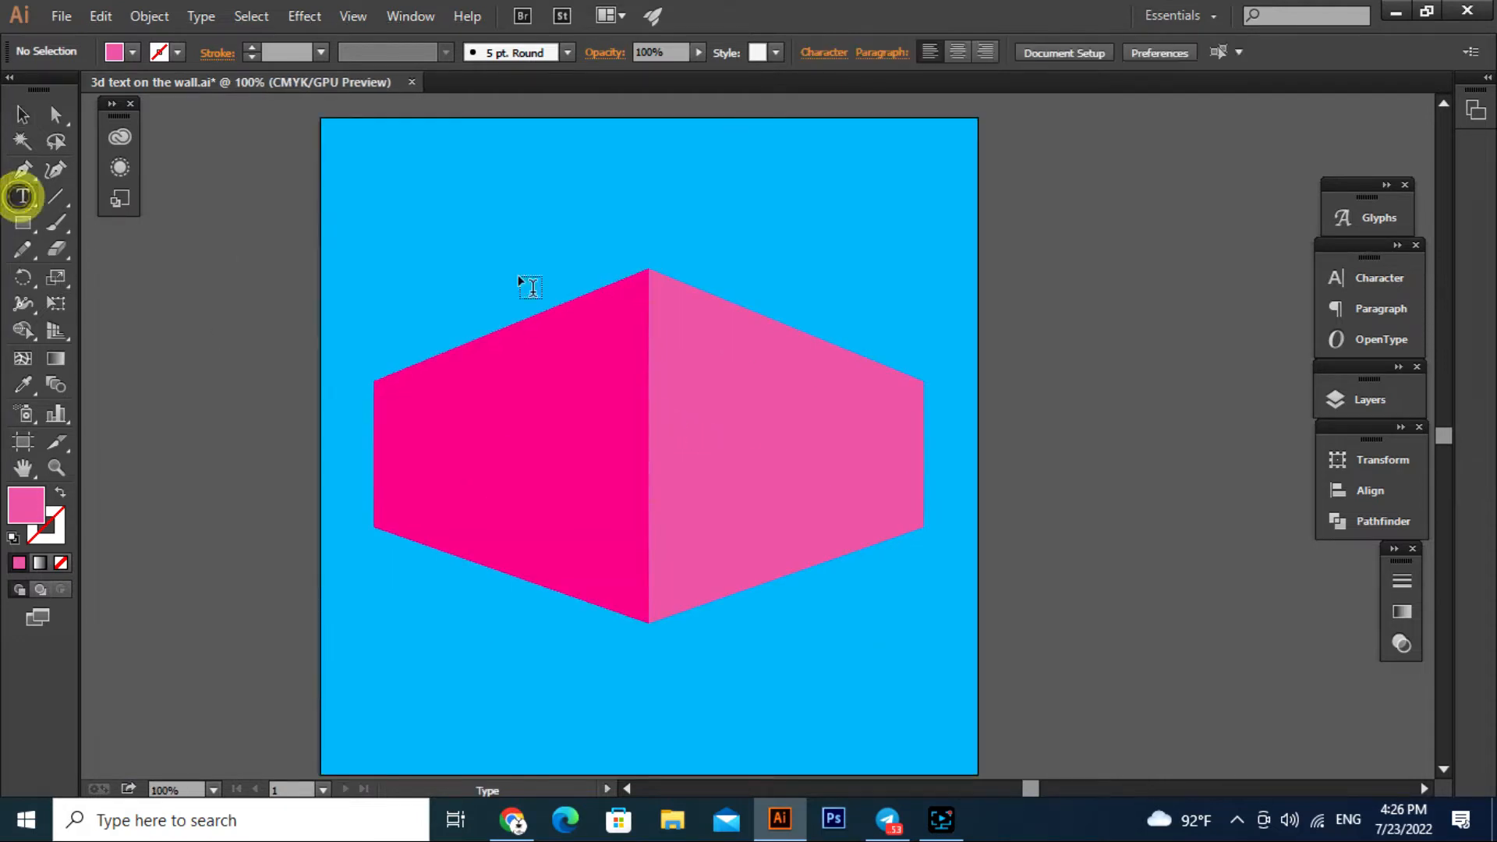
left_click(601, 205)
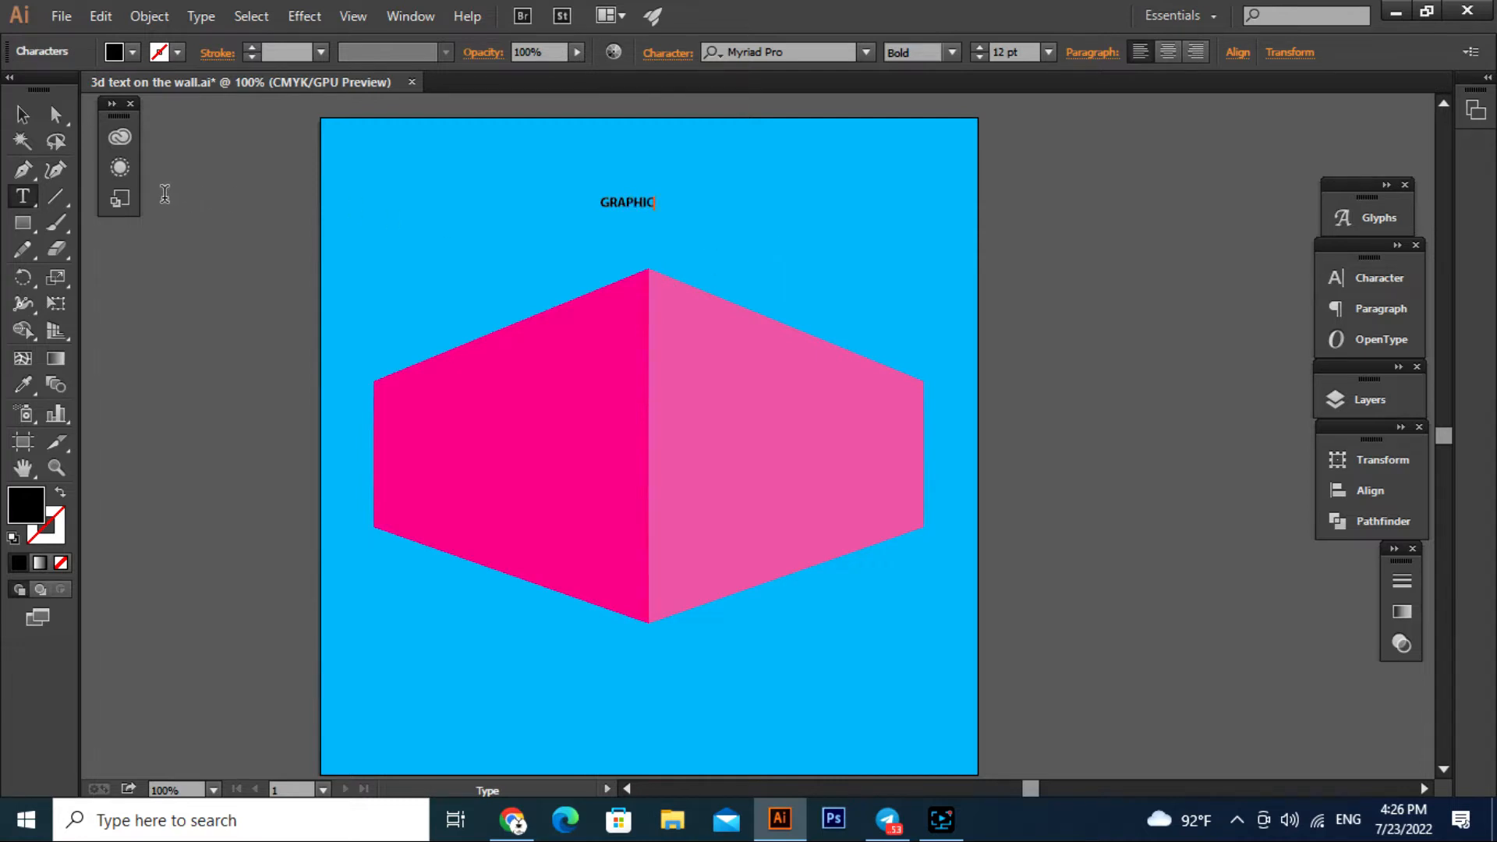
- Enlarge the GRAPHIC text to about 73 pt so it spans the space above the wall
left_click(24, 114)
left_click_drag(654, 208, 713, 241)
left_click(919, 300)
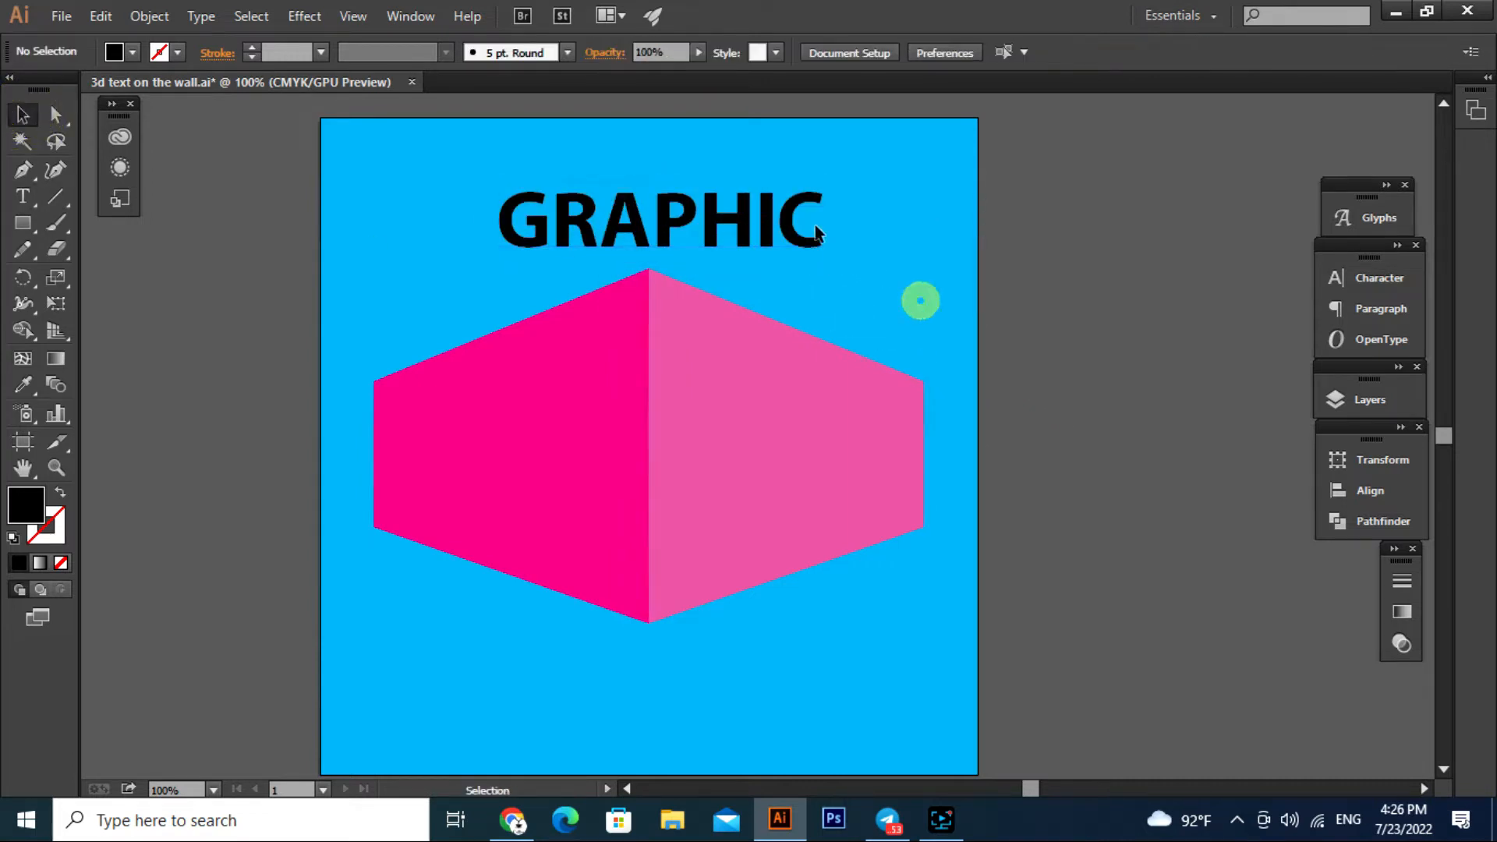
- Center the GRAPHIC text horizontally on the artboard
left_click(731, 232)
left_click(1281, 53)
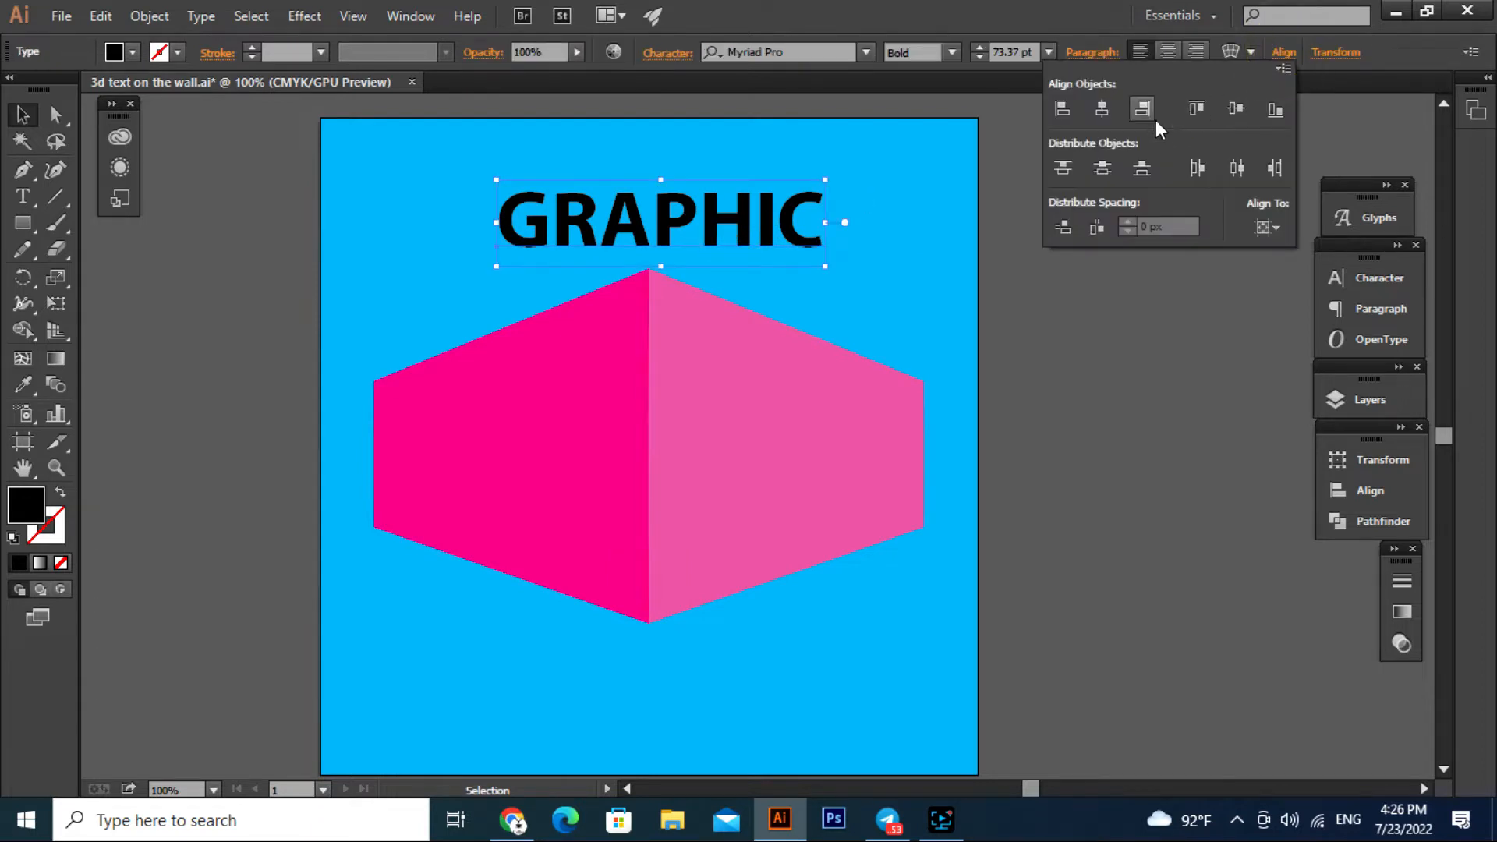
left_click(1106, 114)
left_click(1061, 365)
scroll(995, 361, "up", 3)
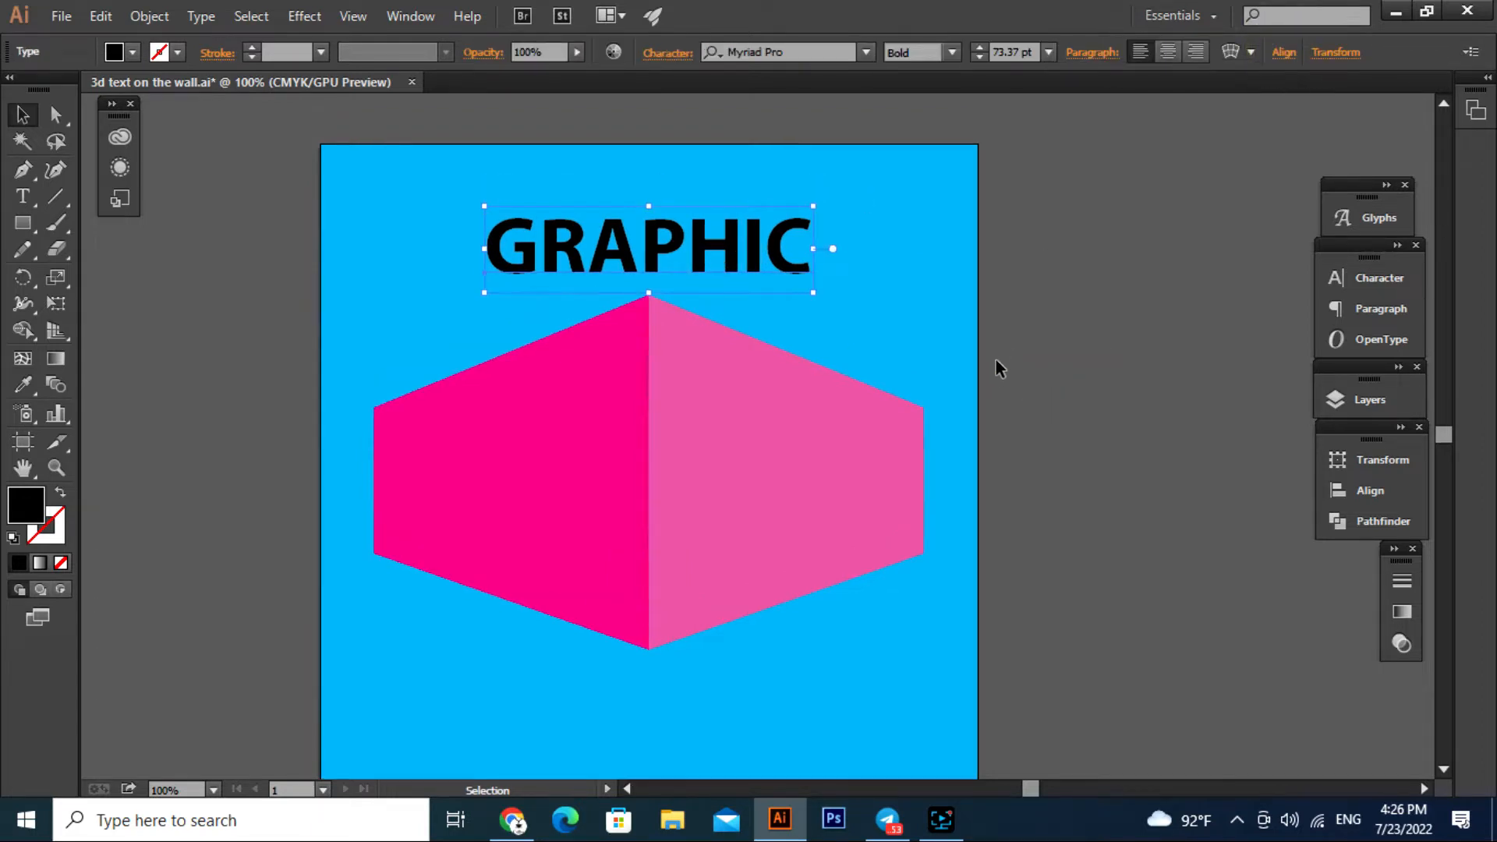
left_click(938, 348)
left_click_drag(910, 298, 765, 319)
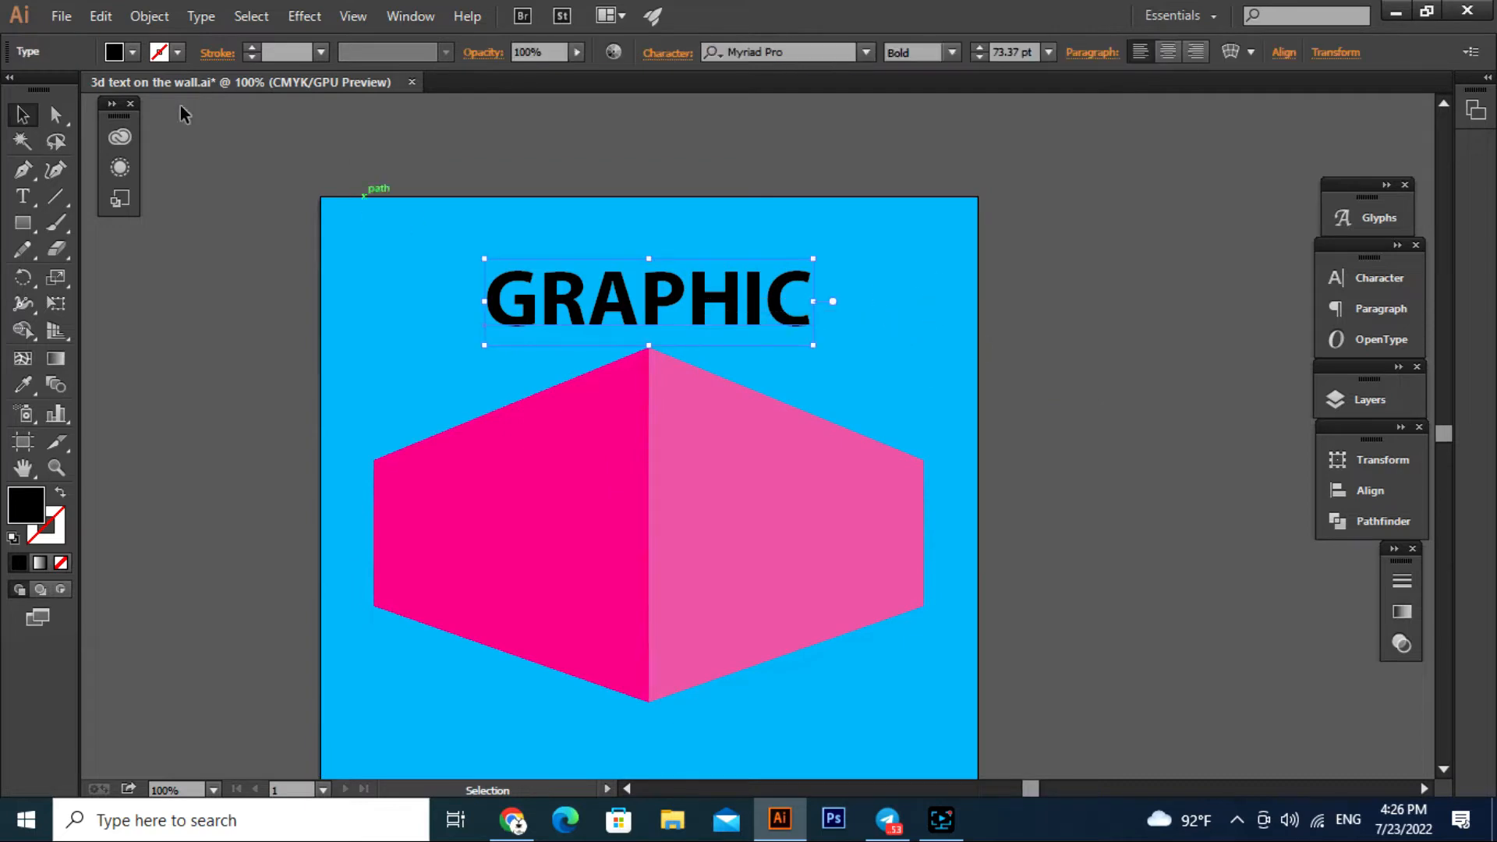
- Expand the GRAPHIC text's object and fill into outlined shapes
left_click(152, 16)
left_click(203, 254)
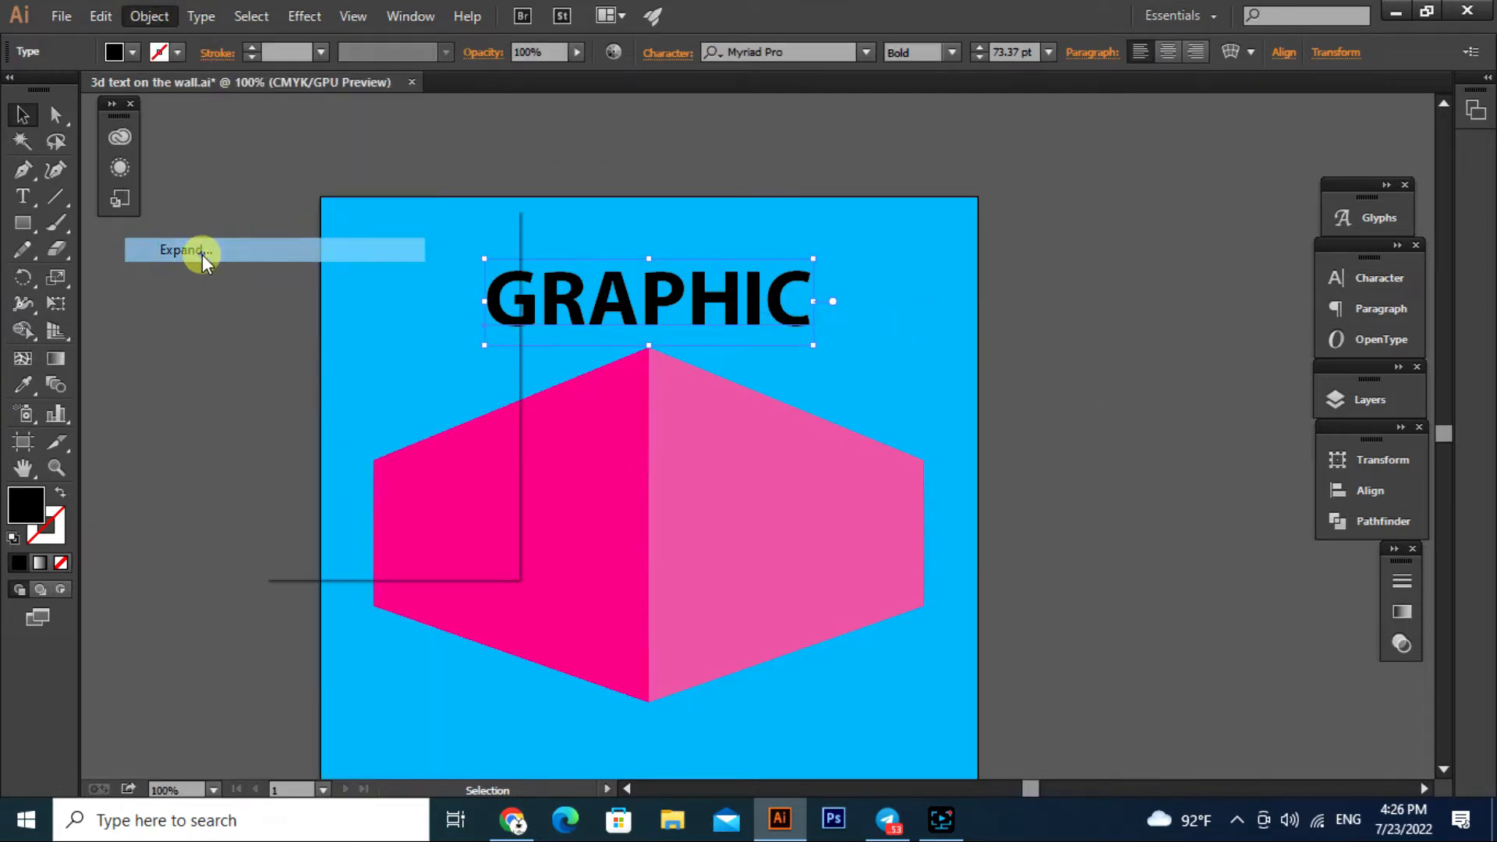
left_click(321, 526)
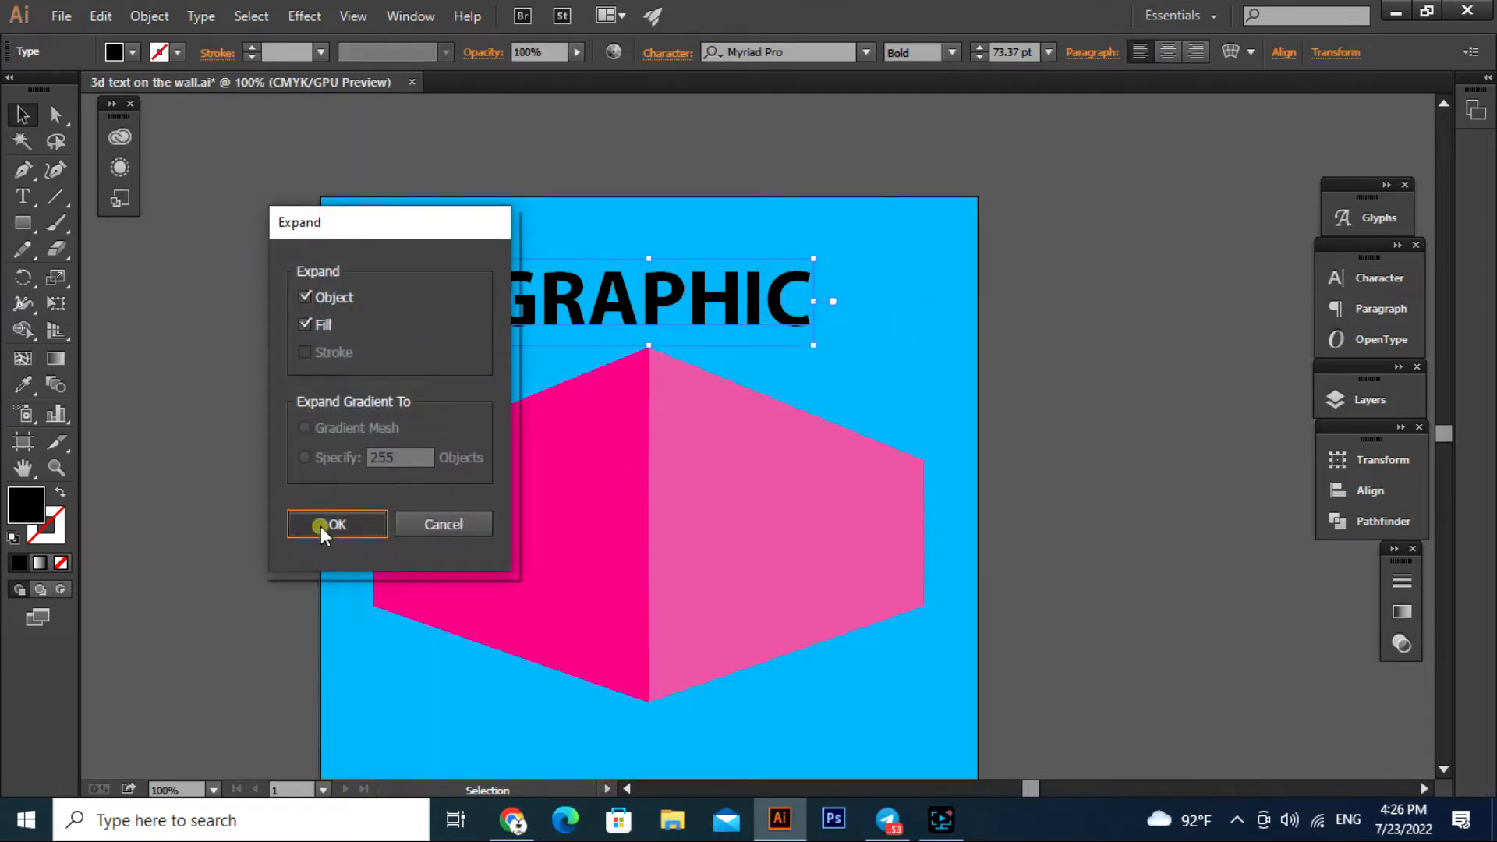
left_click(669, 228)
- Draw a black rectangle over the right half of the GRAPHIC text, starting at the wall's center edge
scroll(675, 246, "up", 1)
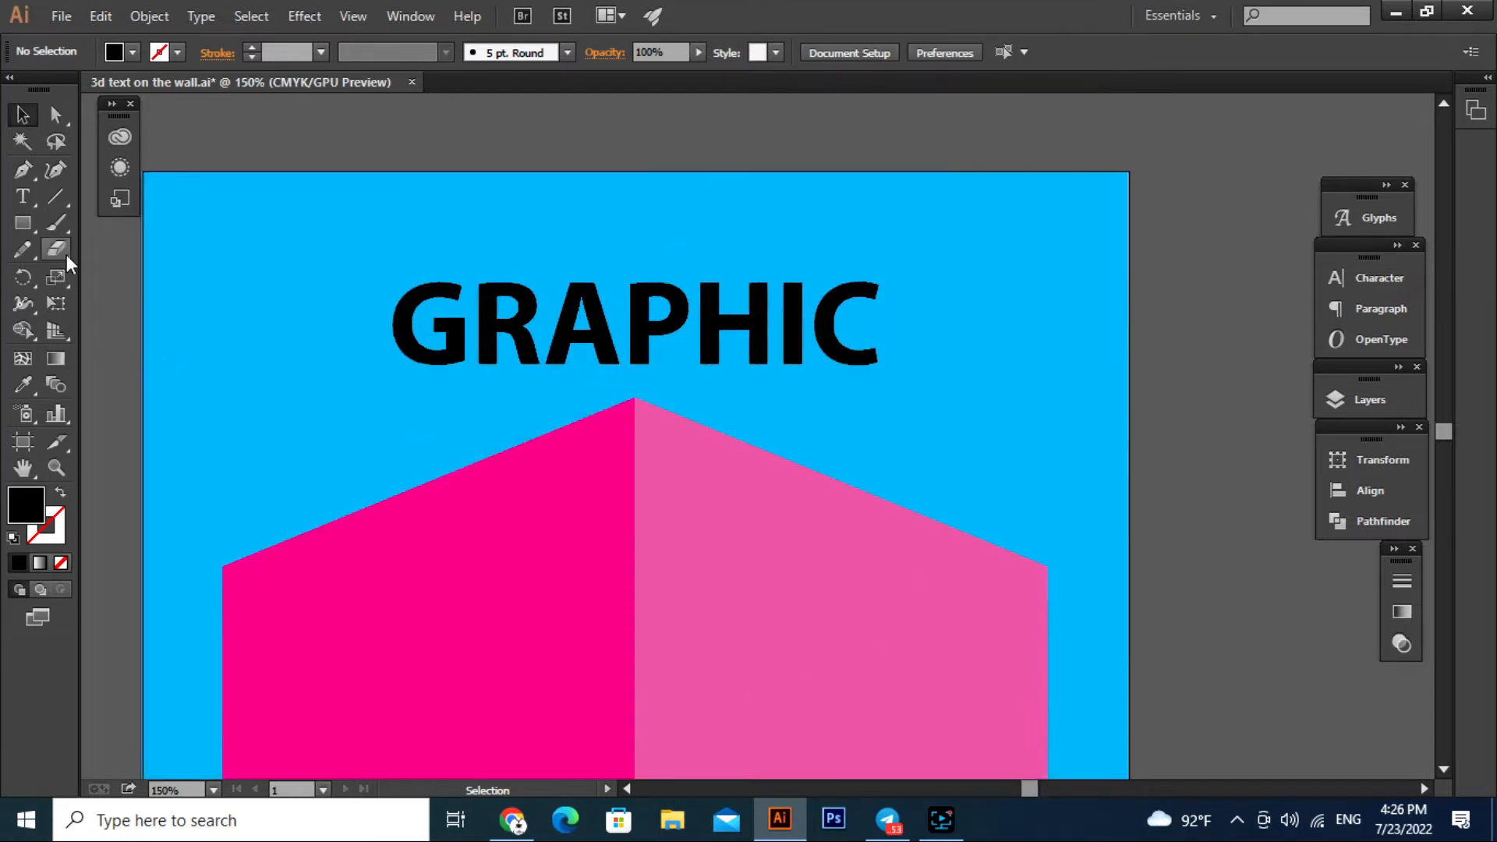
left_click(23, 223)
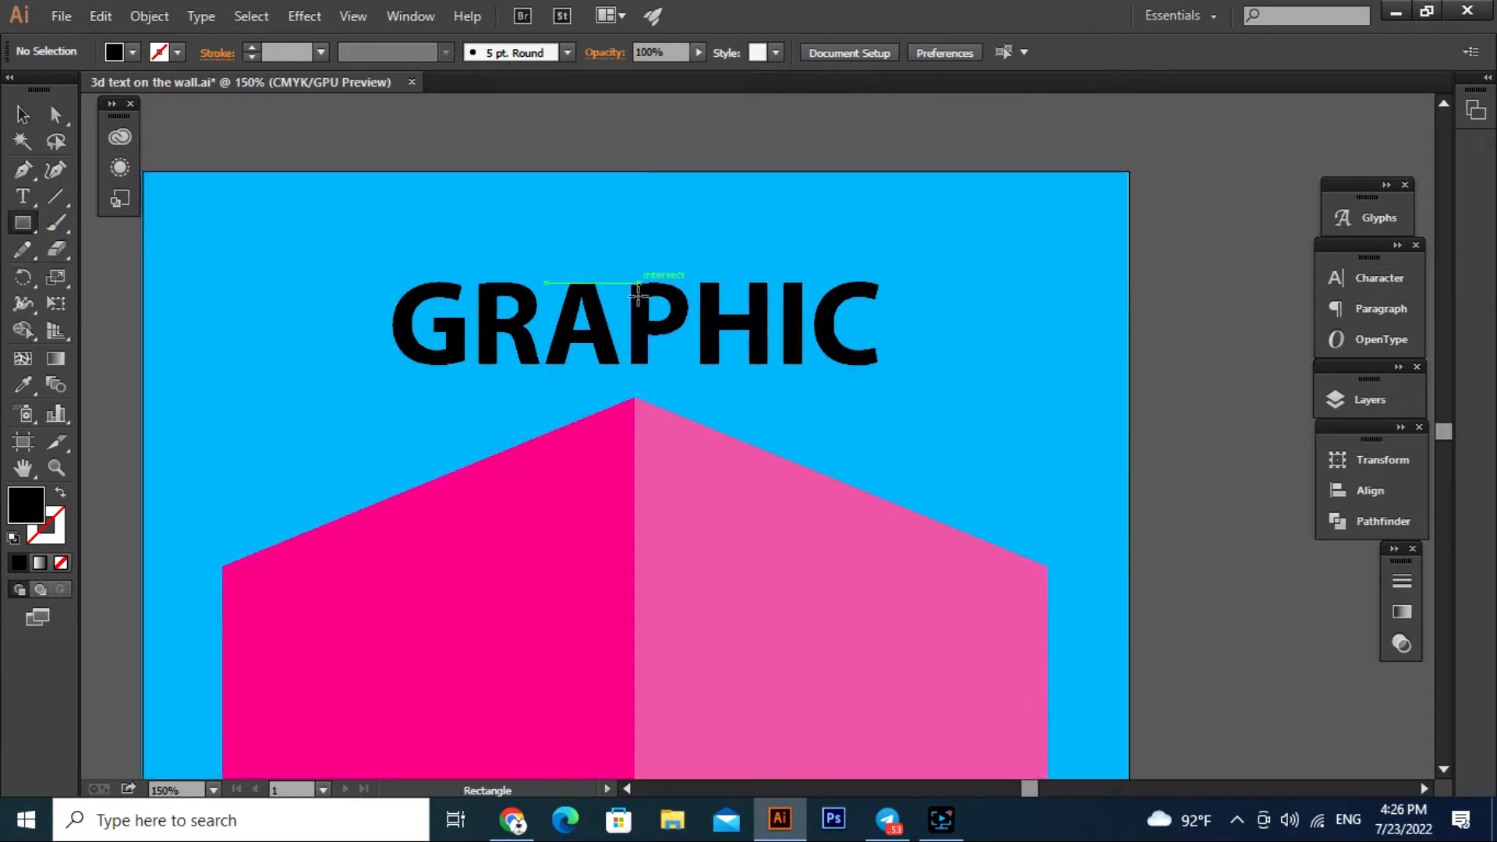
mouse_move(637, 256)
left_mouse_down()
mouse_move(652, 382)
mouse_move(899, 380)
left_mouse_up()
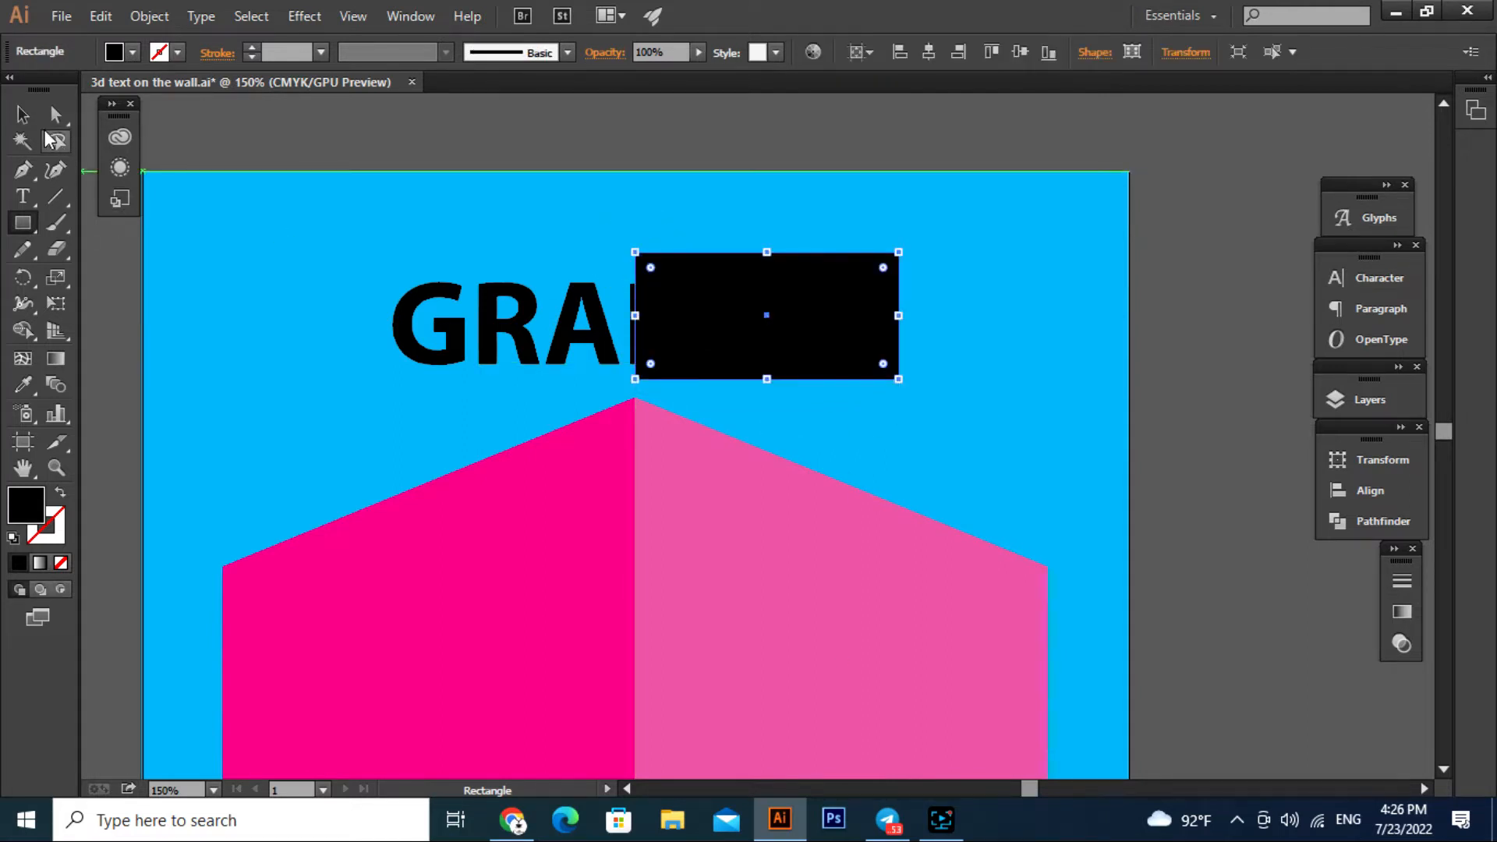
left_click(23, 115)
left_click(32, 326)
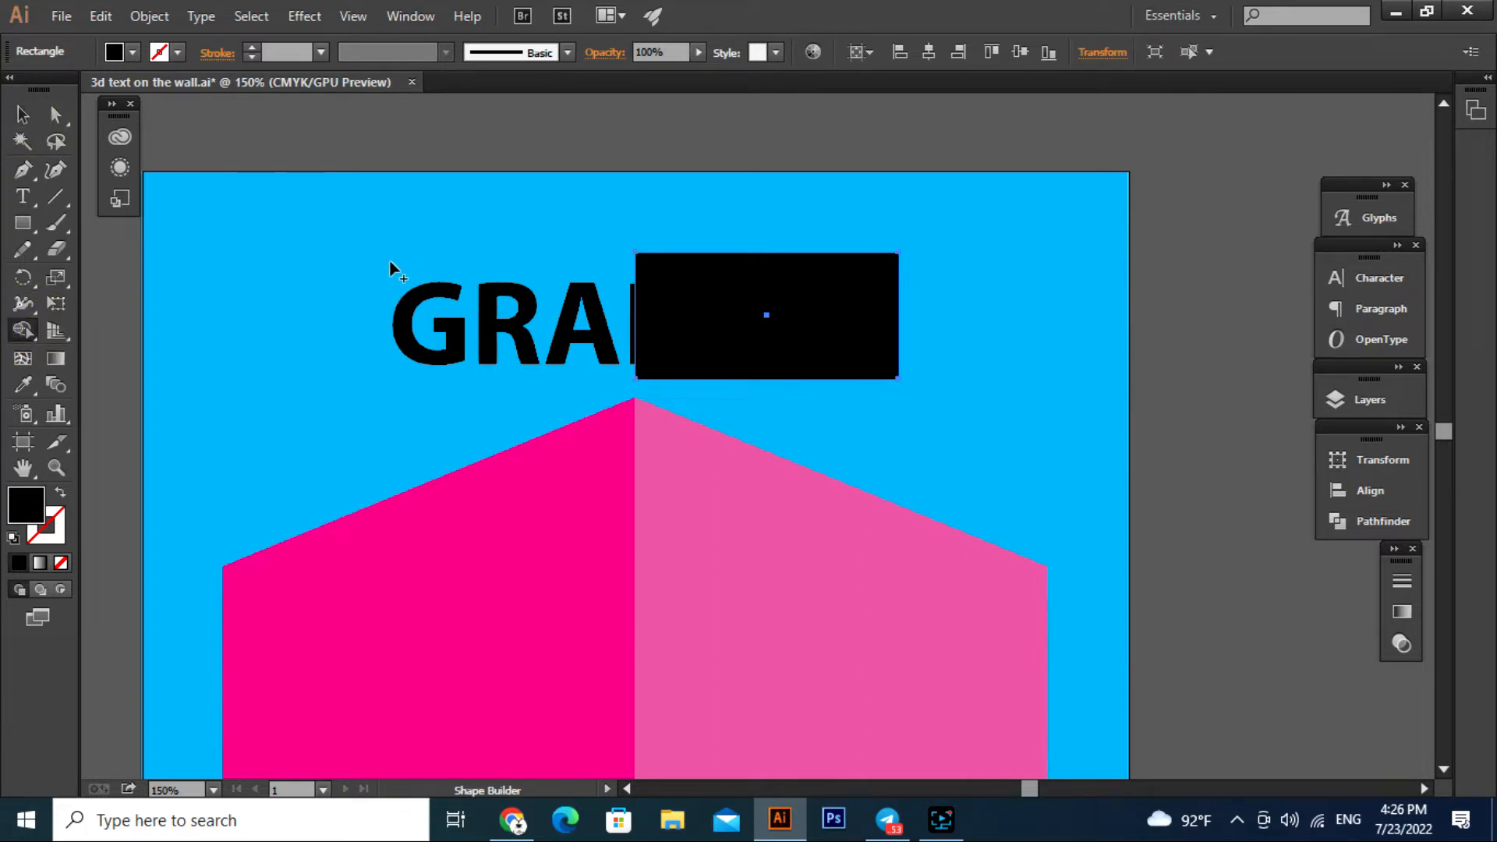
left_click_drag(390, 259, 593, 343)
scroll(600, 347, "up", 3)
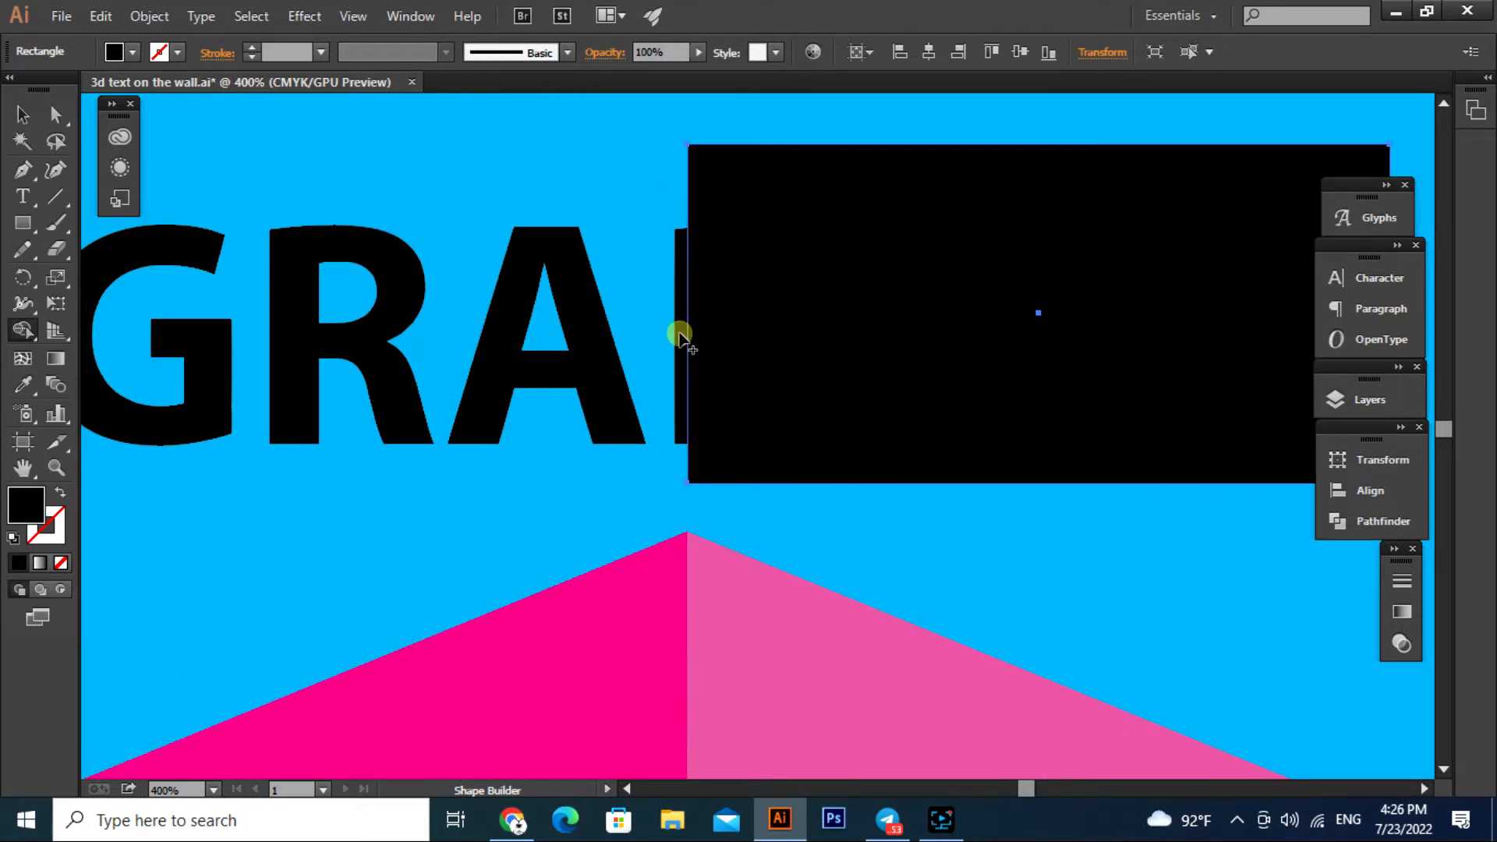
- Select the text with the rectangle and use the Shape Builder to split the P along the rectangle's edge
left_click(23, 115)
left_click_drag(404, 158, 749, 351)
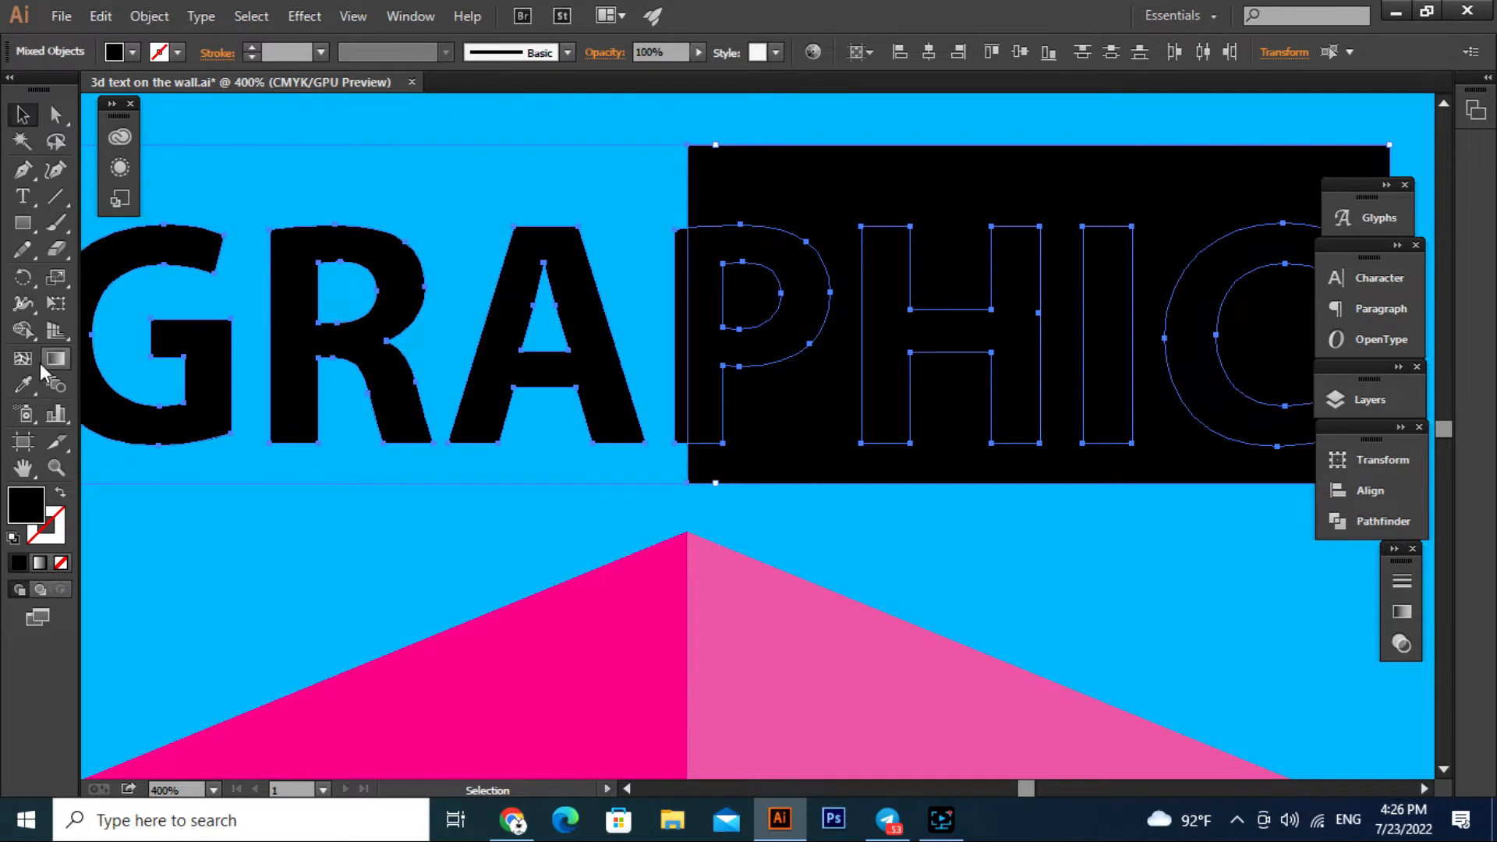
left_click(22, 330)
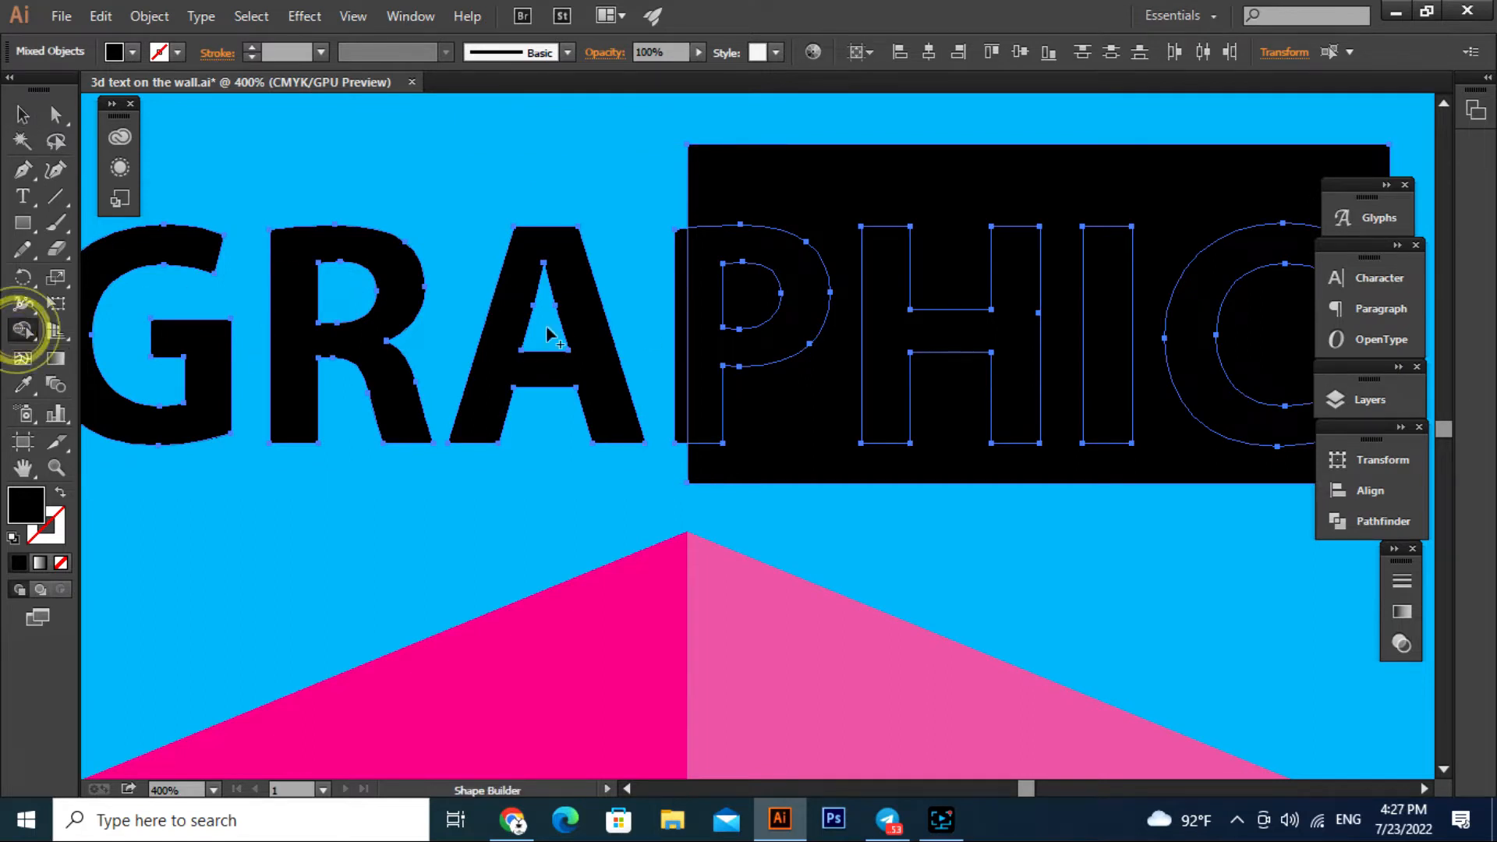
left_click(683, 305)
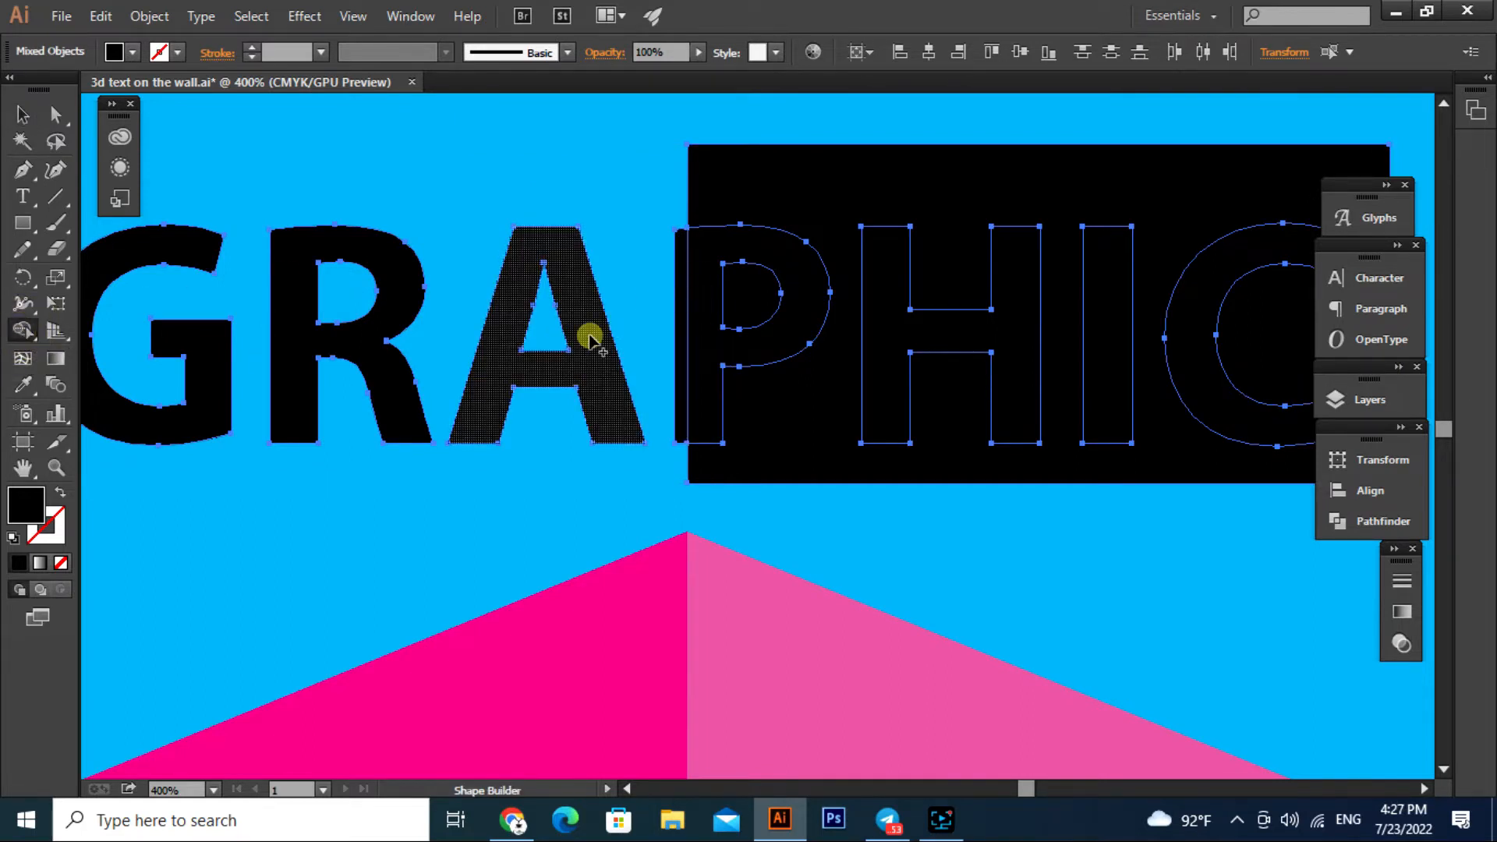
left_click(325, 334)
left_click(188, 344)
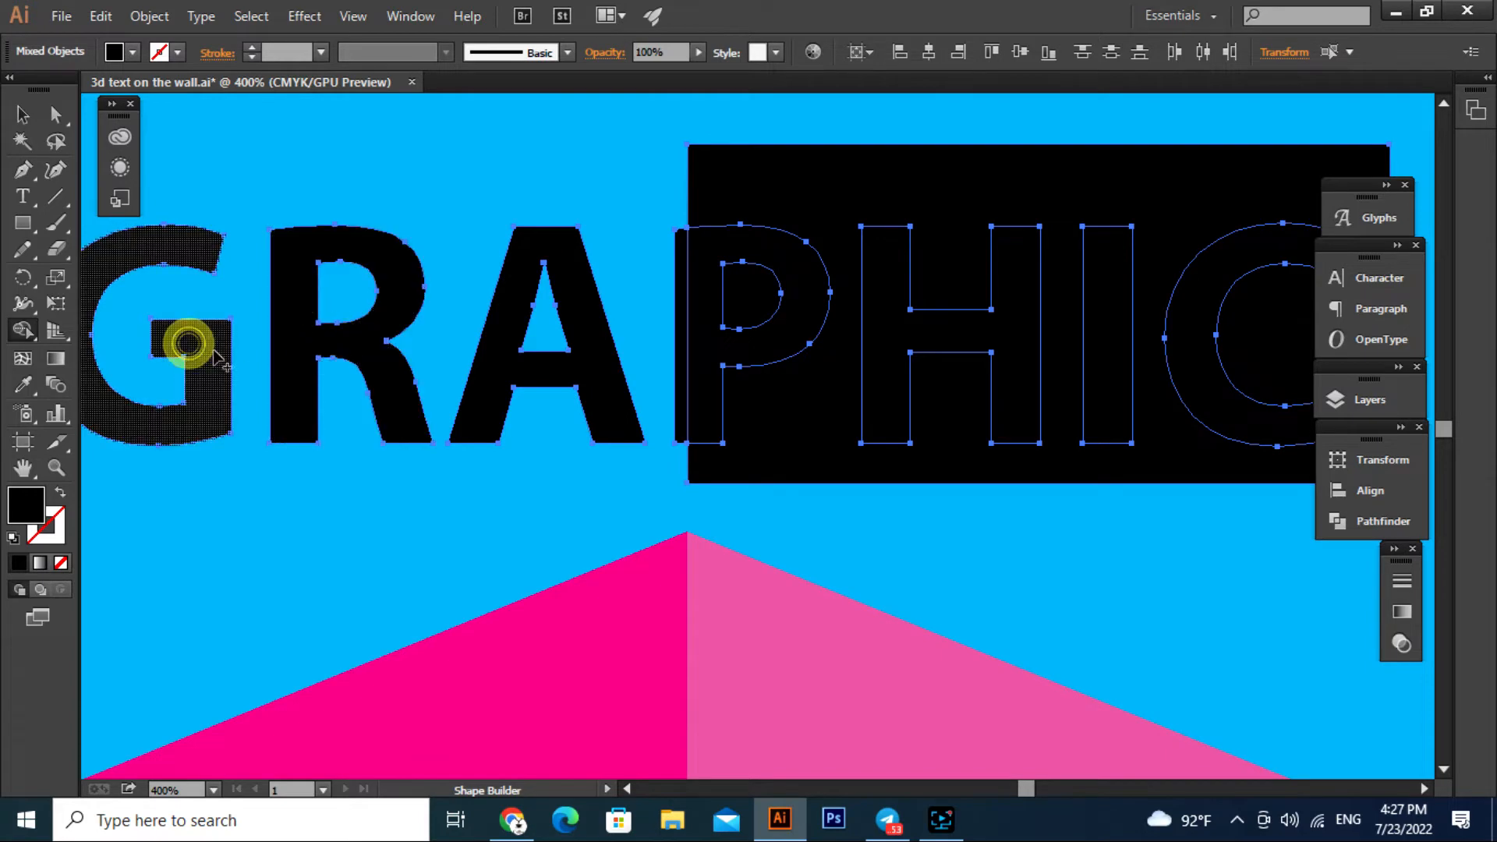
left_click_drag(241, 361, 623, 410)
scroll(407, 422, "down", 2)
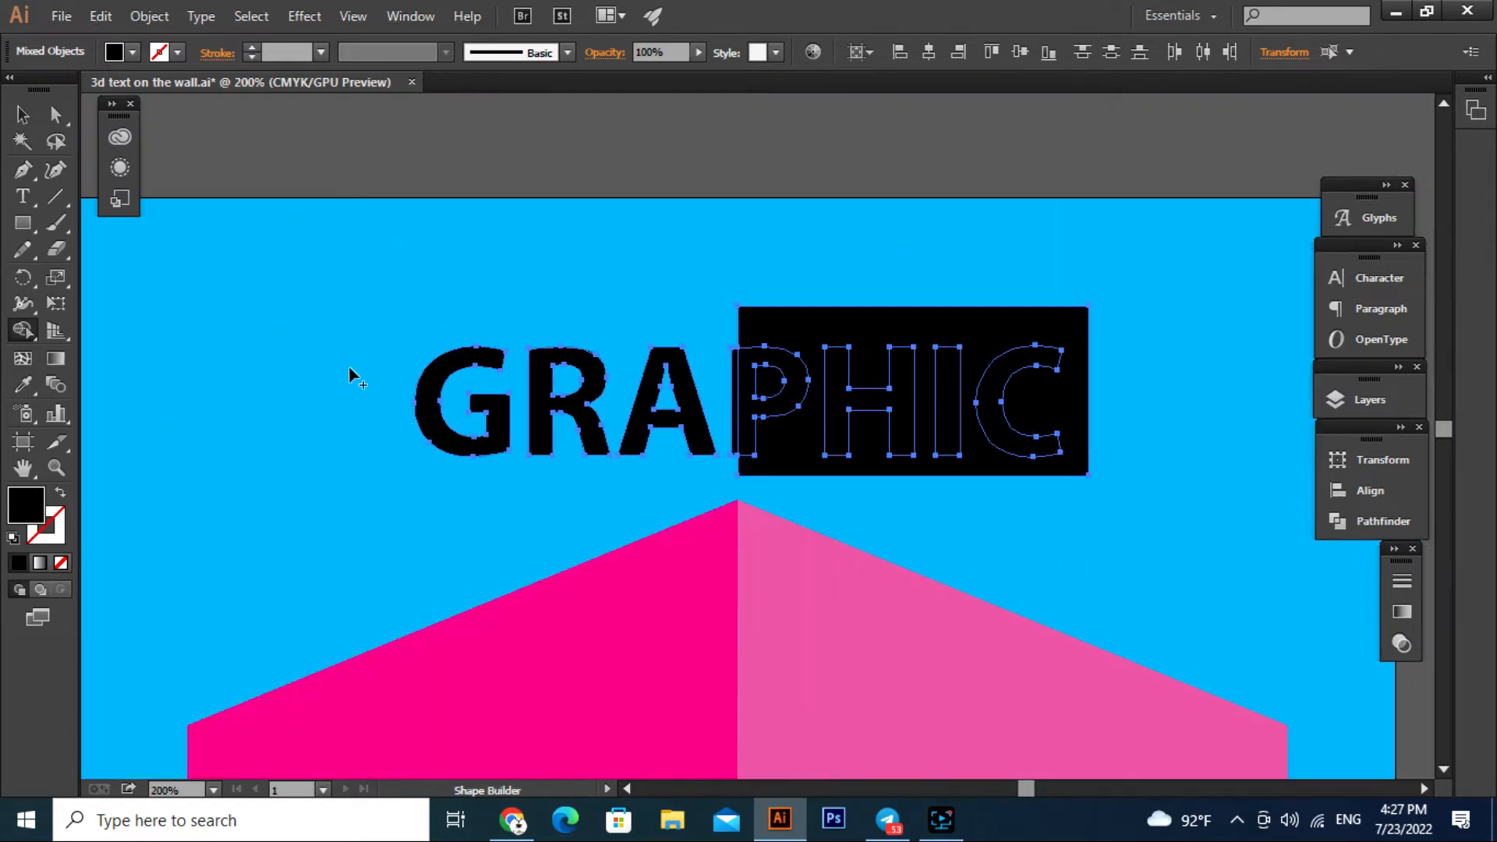
- Delete the black rectangle covering the right half of the text
left_click(34, 121)
left_click(241, 254)
left_click(862, 387)
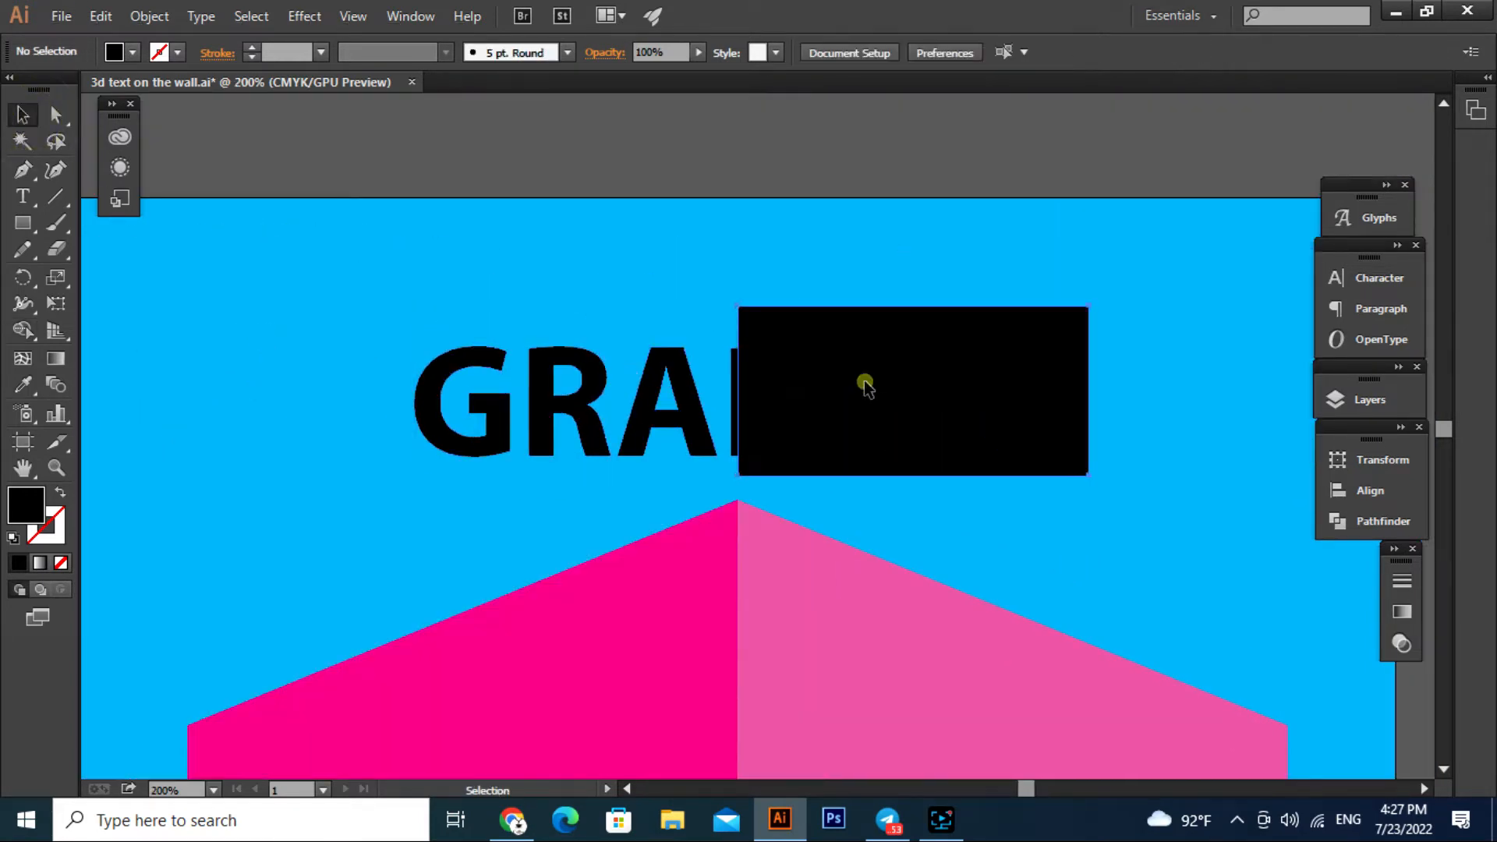
key("Delete")
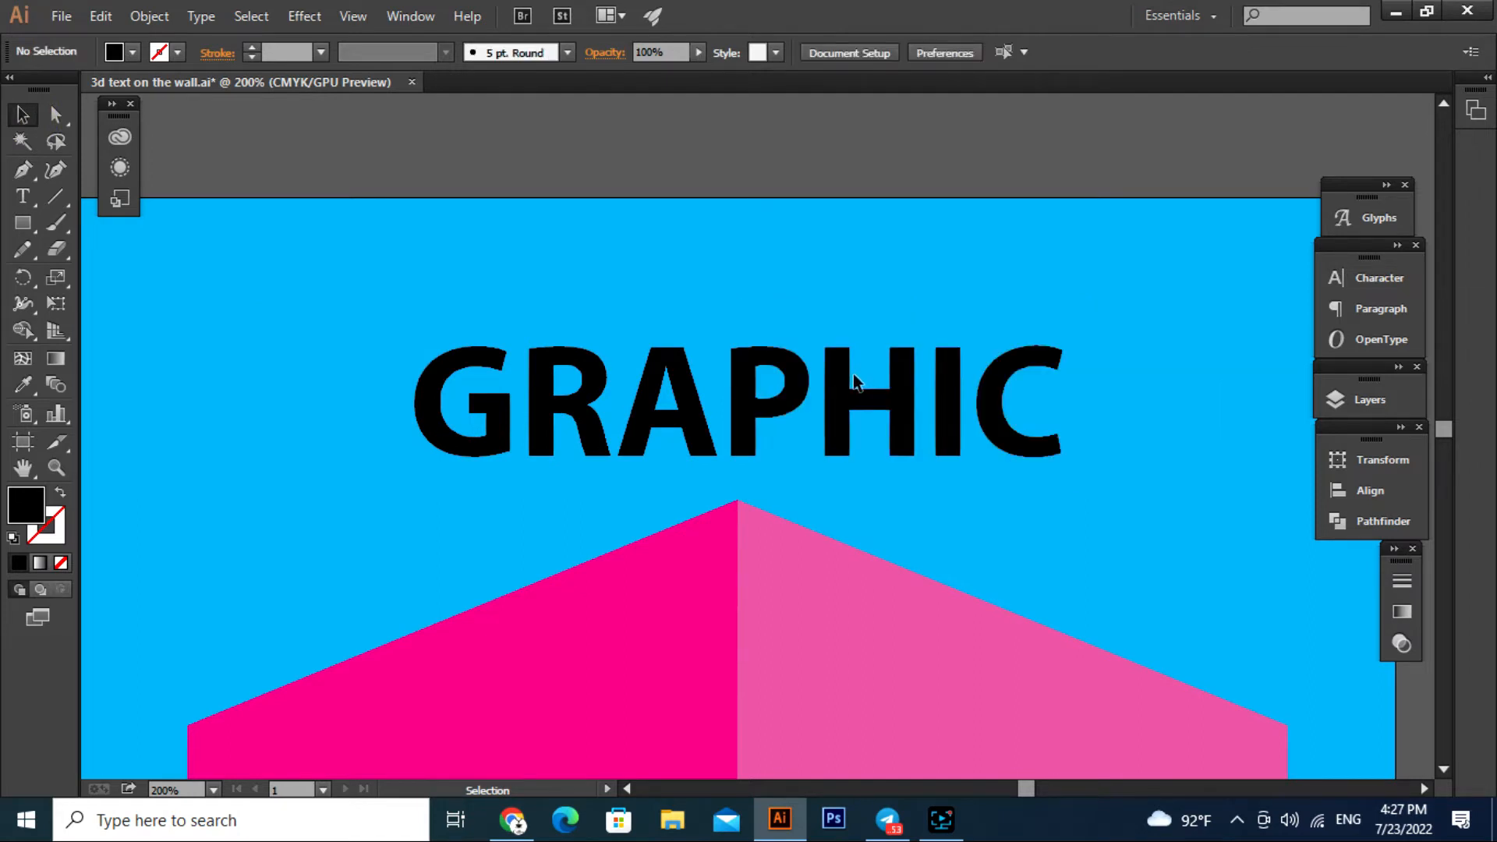
- Ungroup the outlined GRAPHIC lettering
left_click(857, 383)
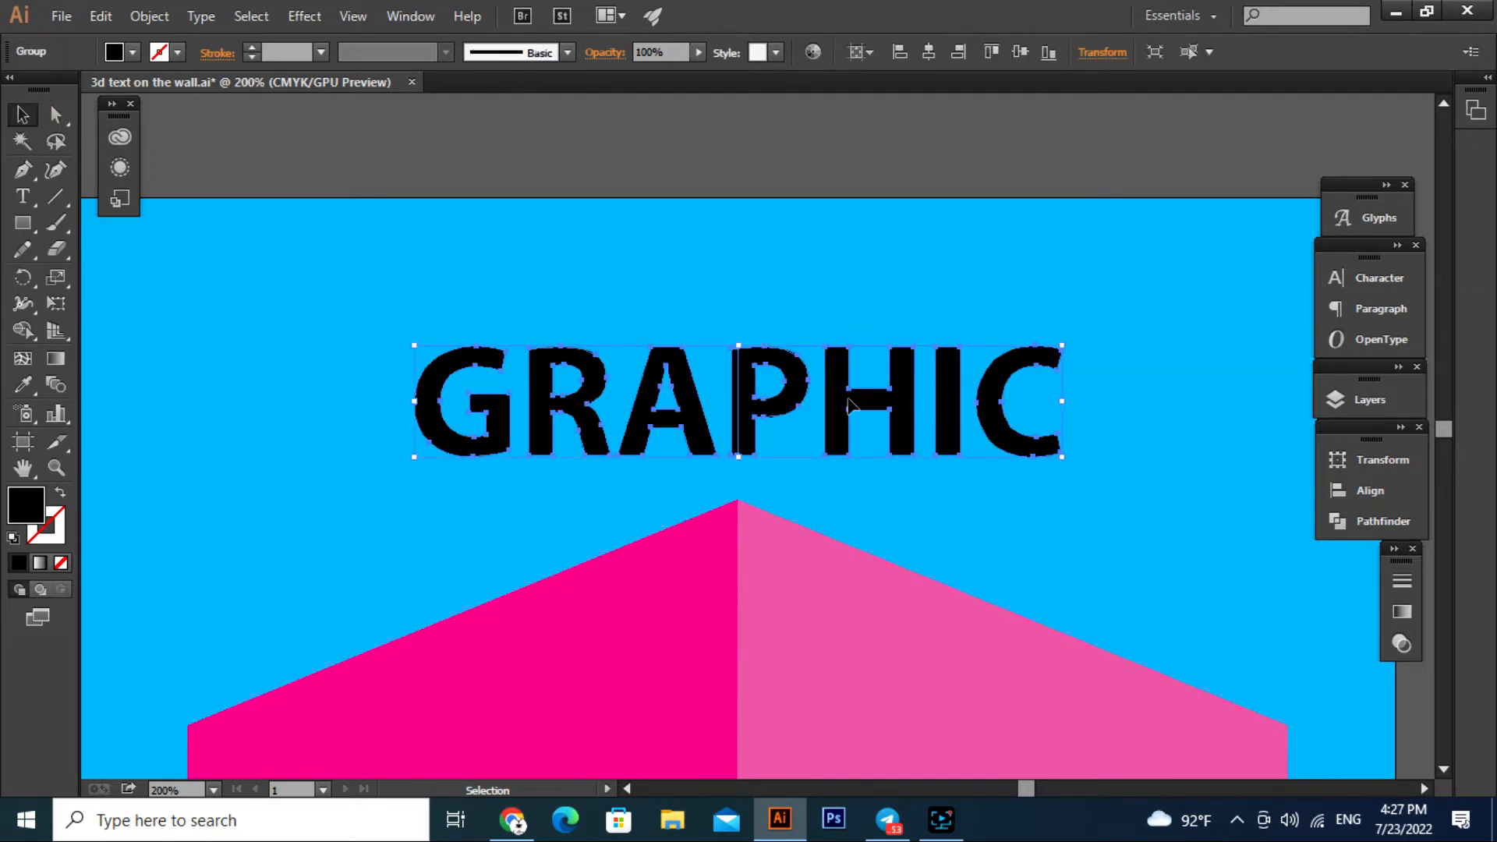
right_click(849, 402)
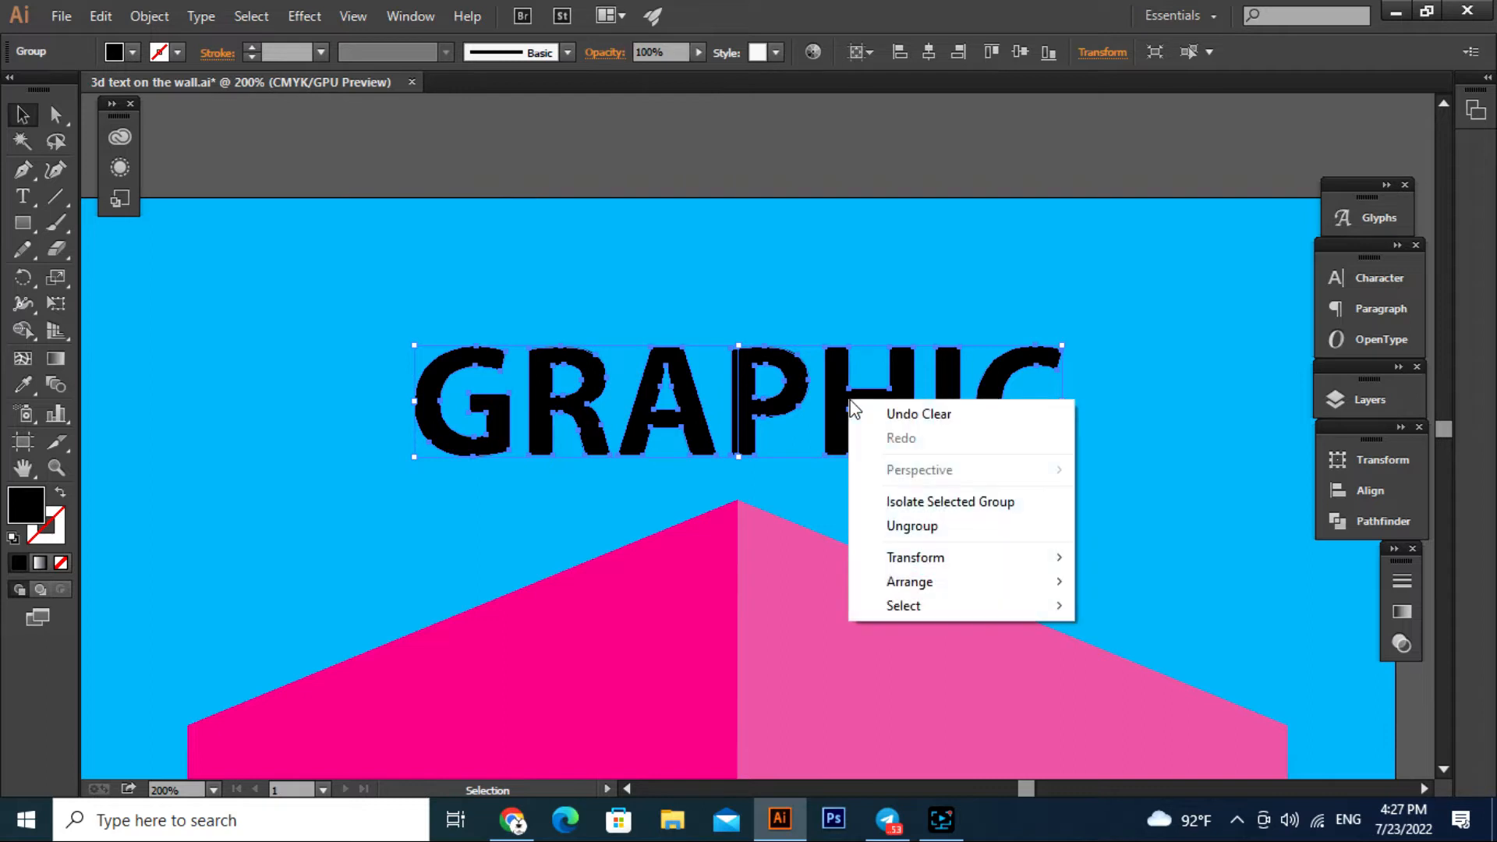
left_click(928, 526)
left_click(1047, 521)
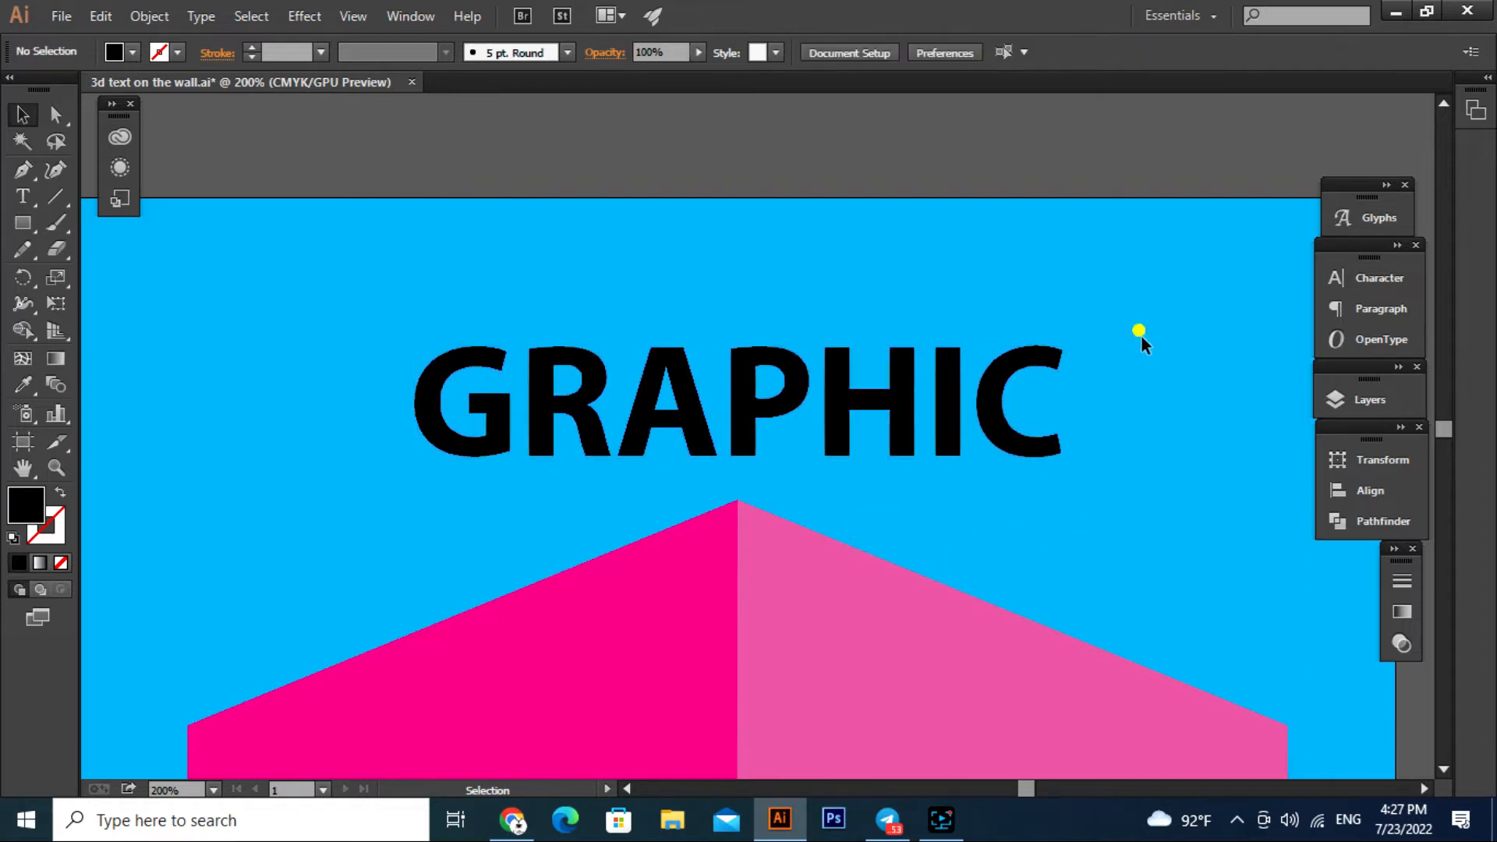
- Group the split P, H, I and C as one half, and G, R, A and the P sliver as the other
left_click_drag(1139, 333, 794, 480)
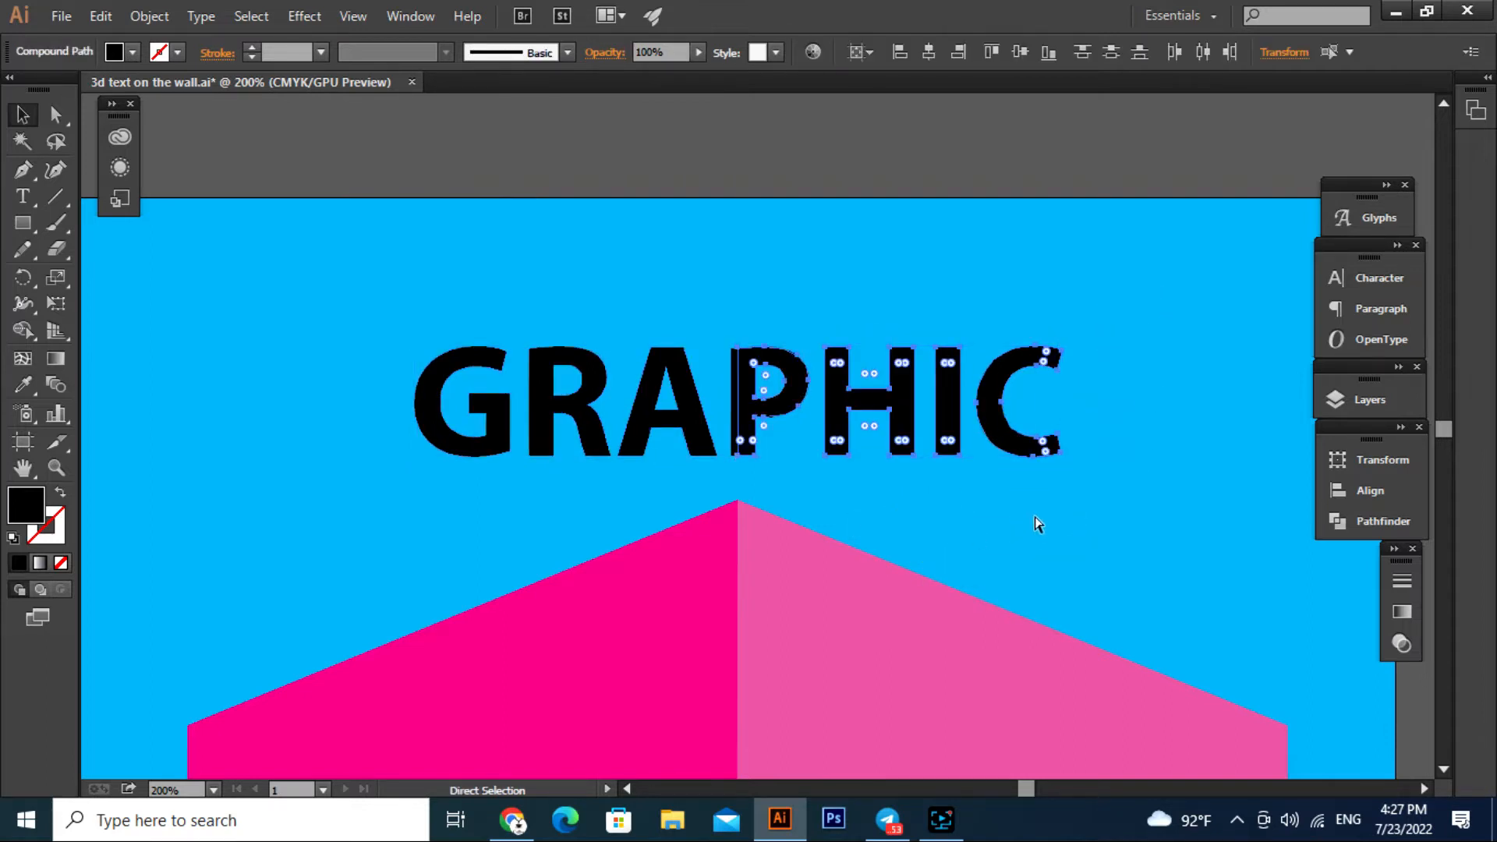
key("ctrl+g")
left_click(334, 261)
left_click_drag(324, 299, 732, 466)
key("ctrl+g")
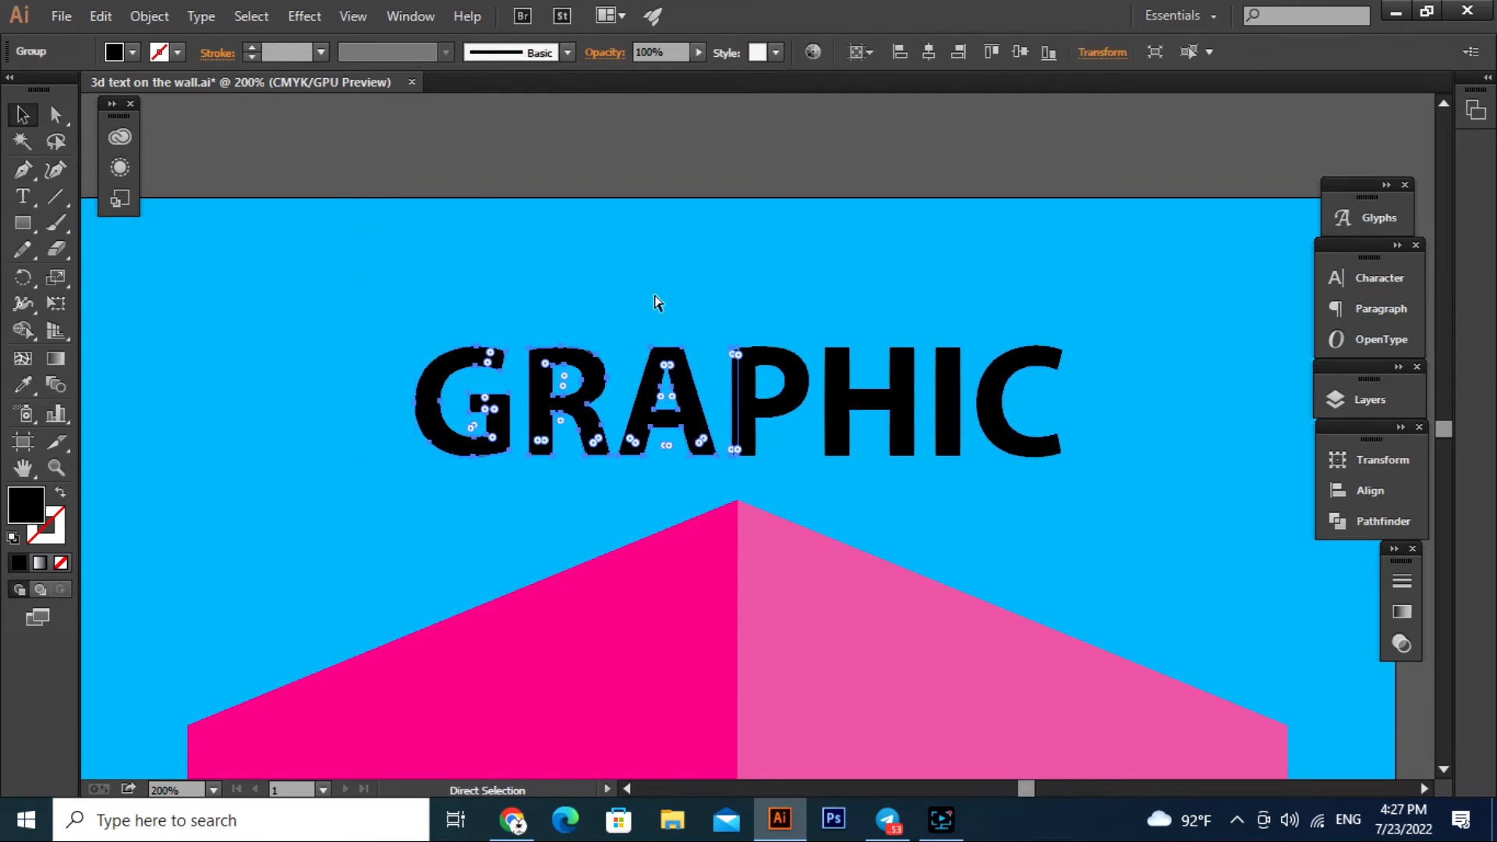
key("ctrl+minus")
left_click(1013, 474)
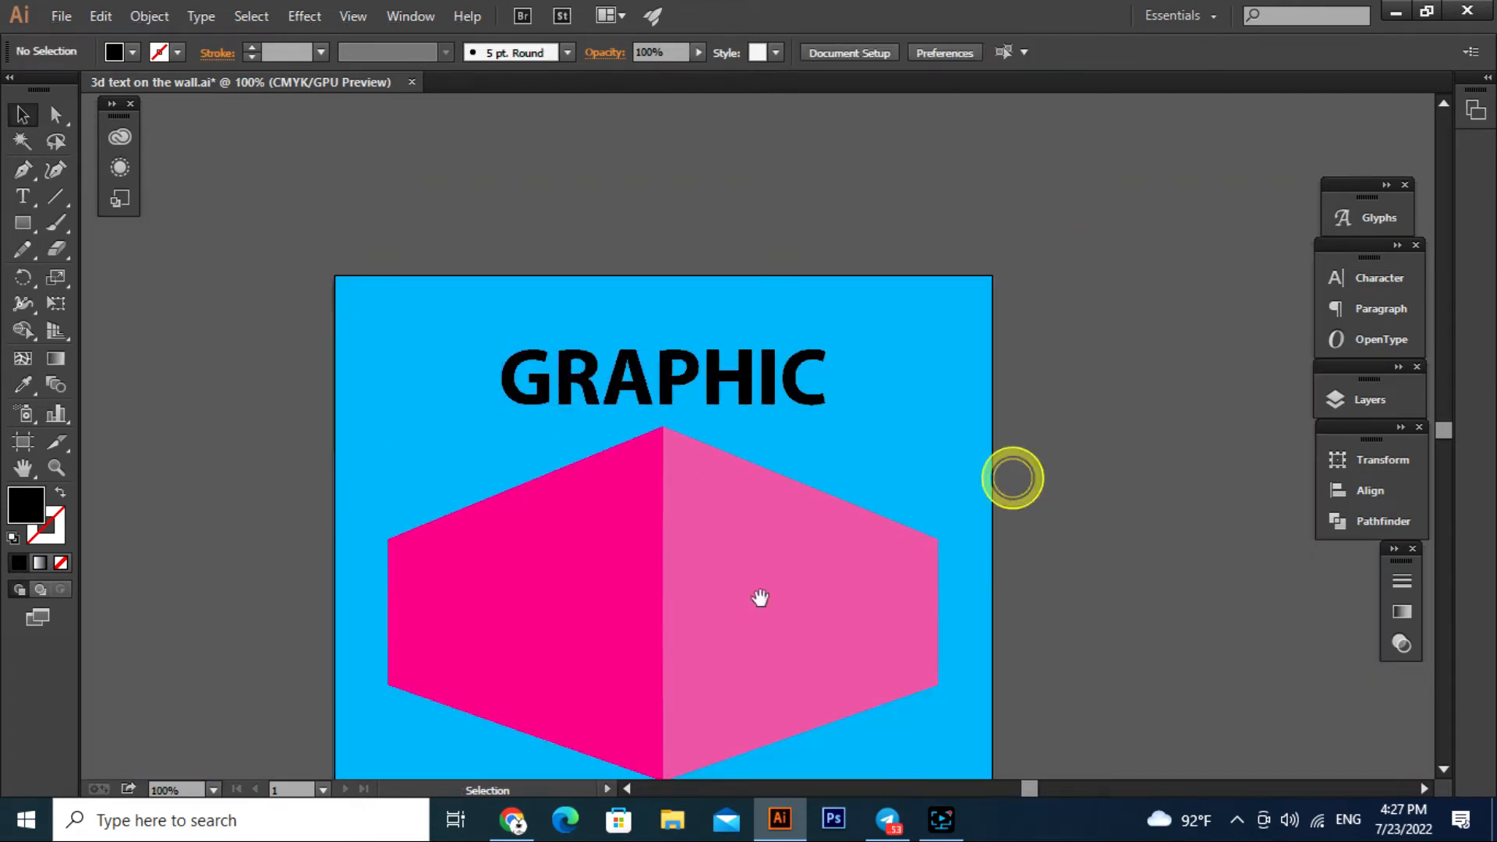
- Display the perspective grid over the wall and move the floating panel clear of the plane switching widget
left_click_drag(611, 572, 592, 450)
left_click(763, 488)
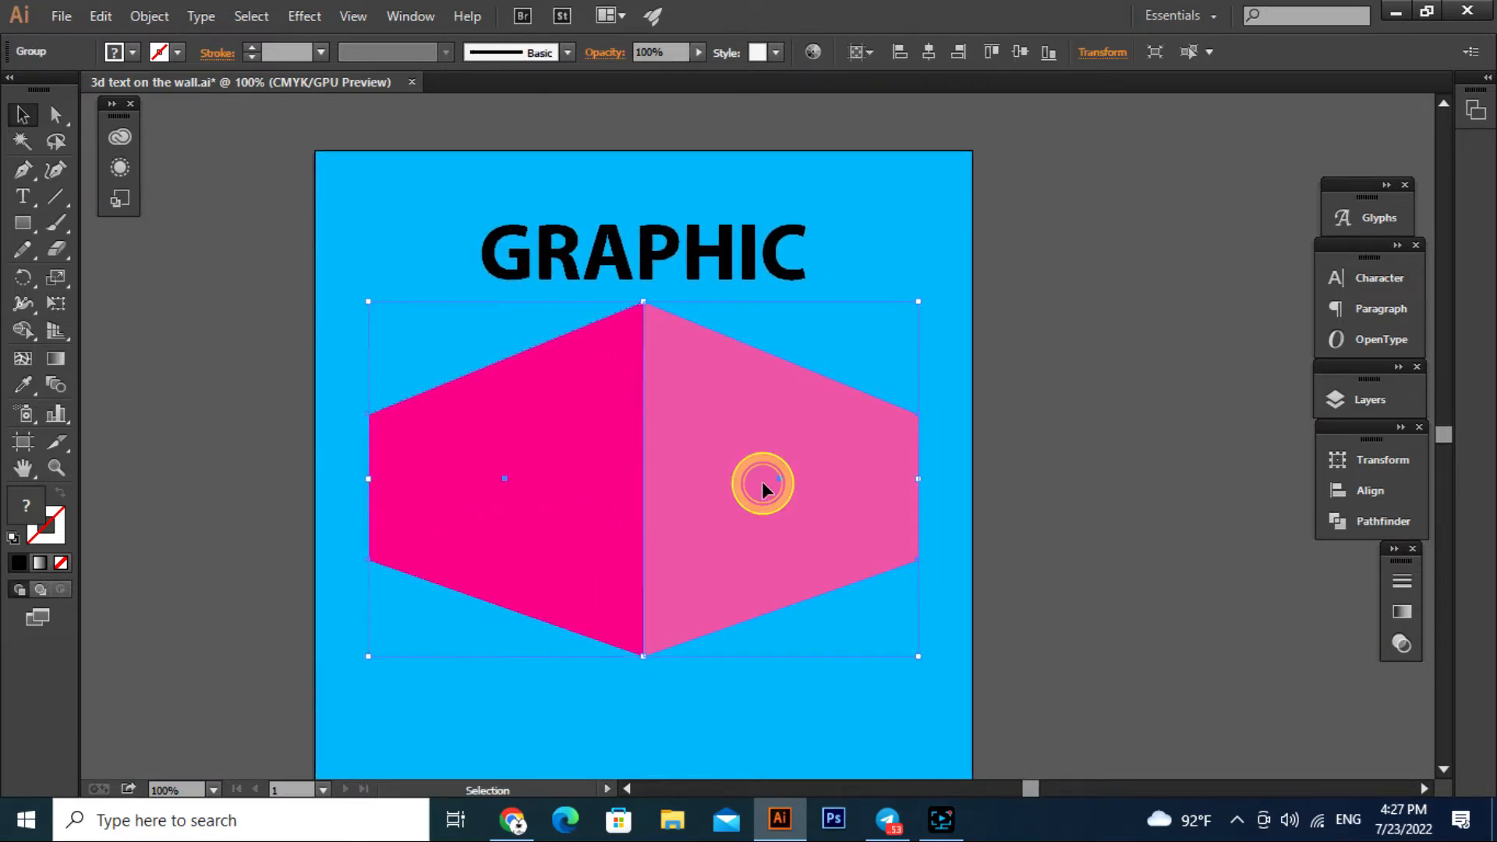
left_click(55, 330)
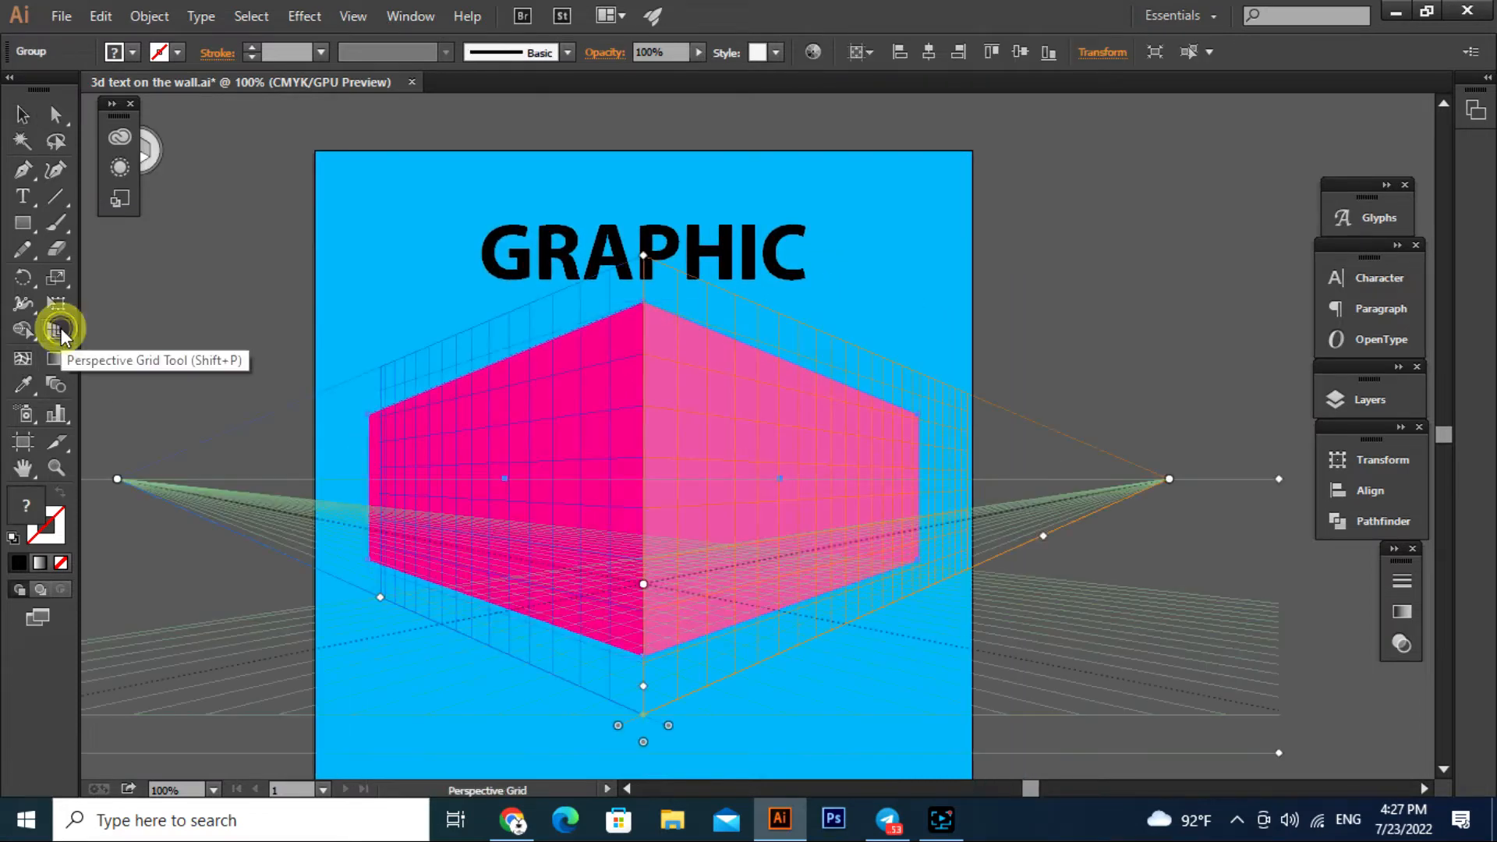
scroll(663, 351, "up", 3)
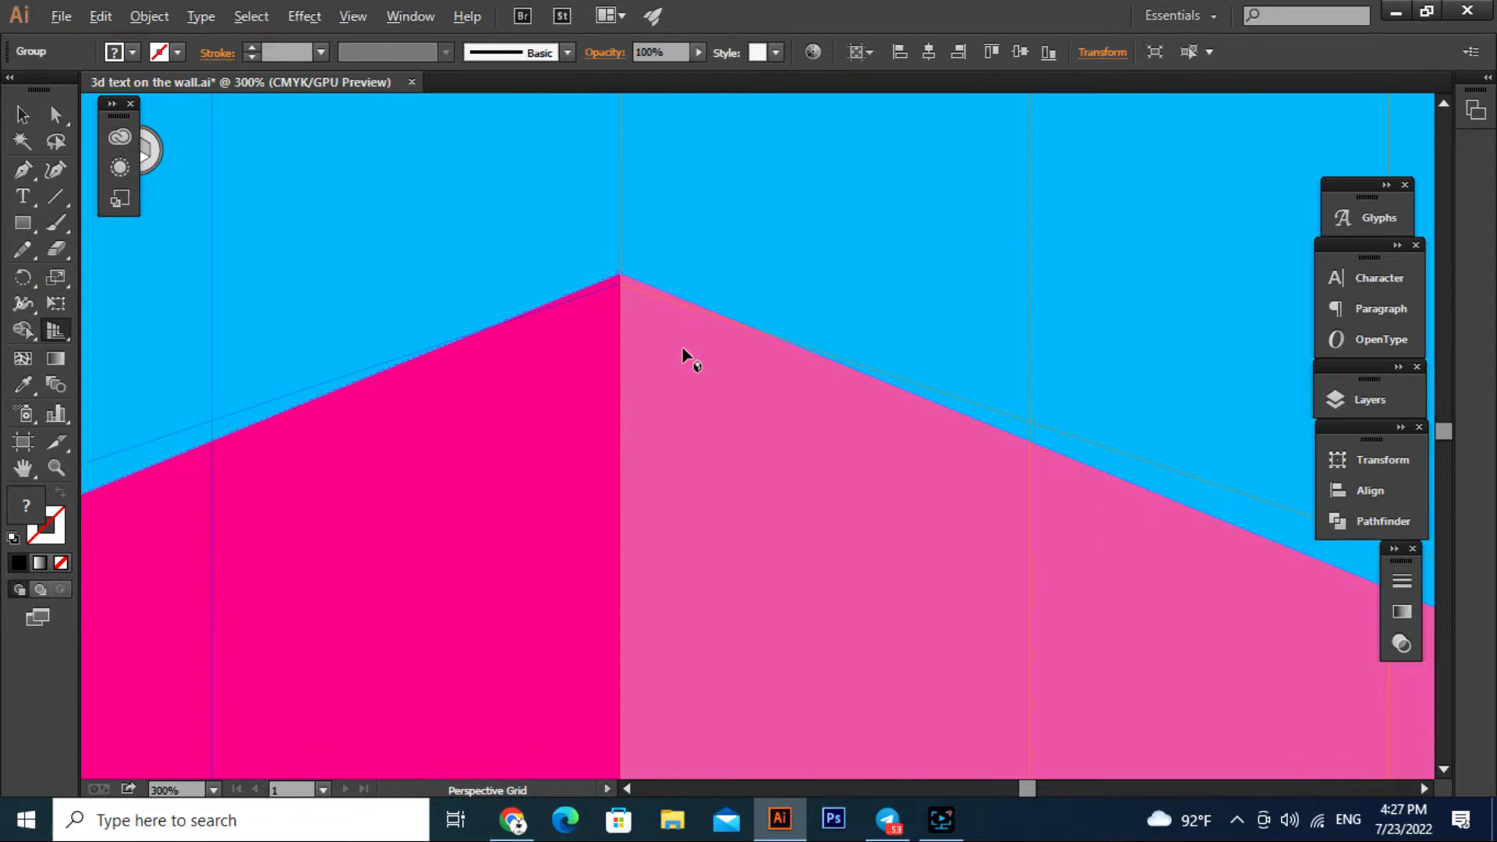
scroll(683, 349, "down", 5)
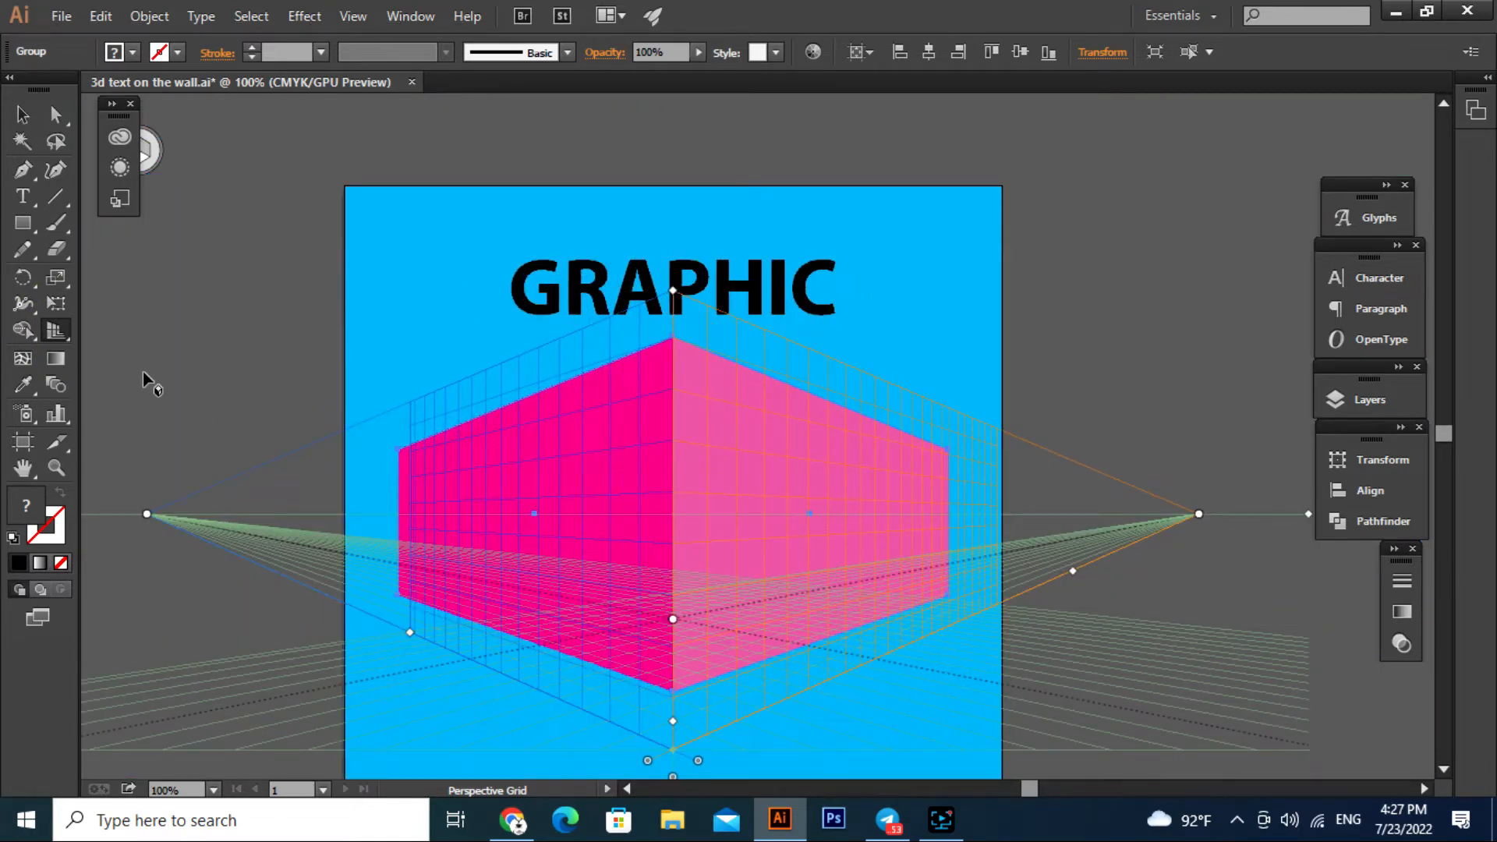
left_click(63, 335)
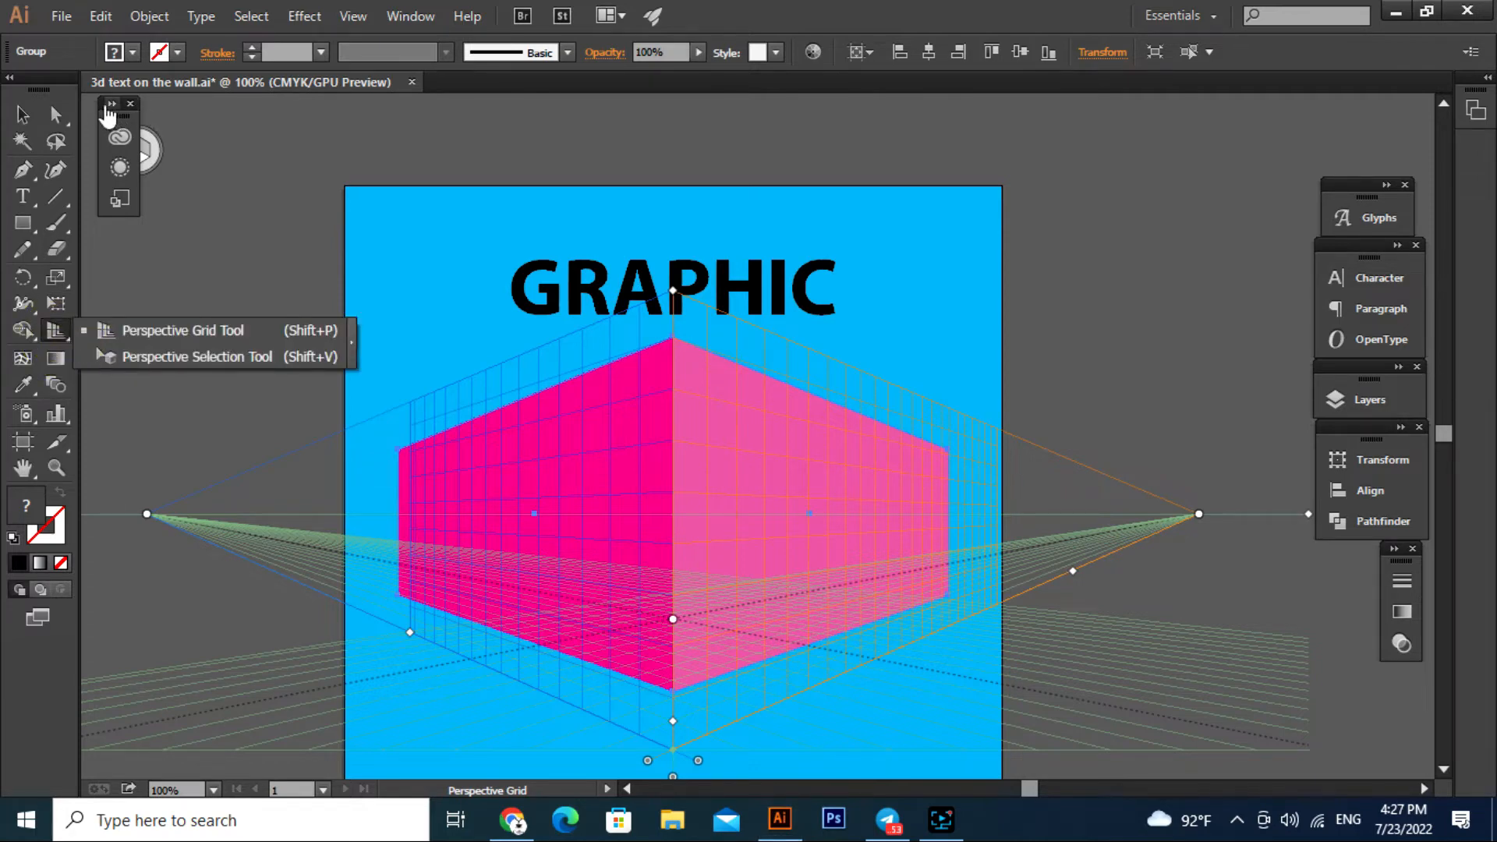
left_click_drag(107, 114, 229, 123)
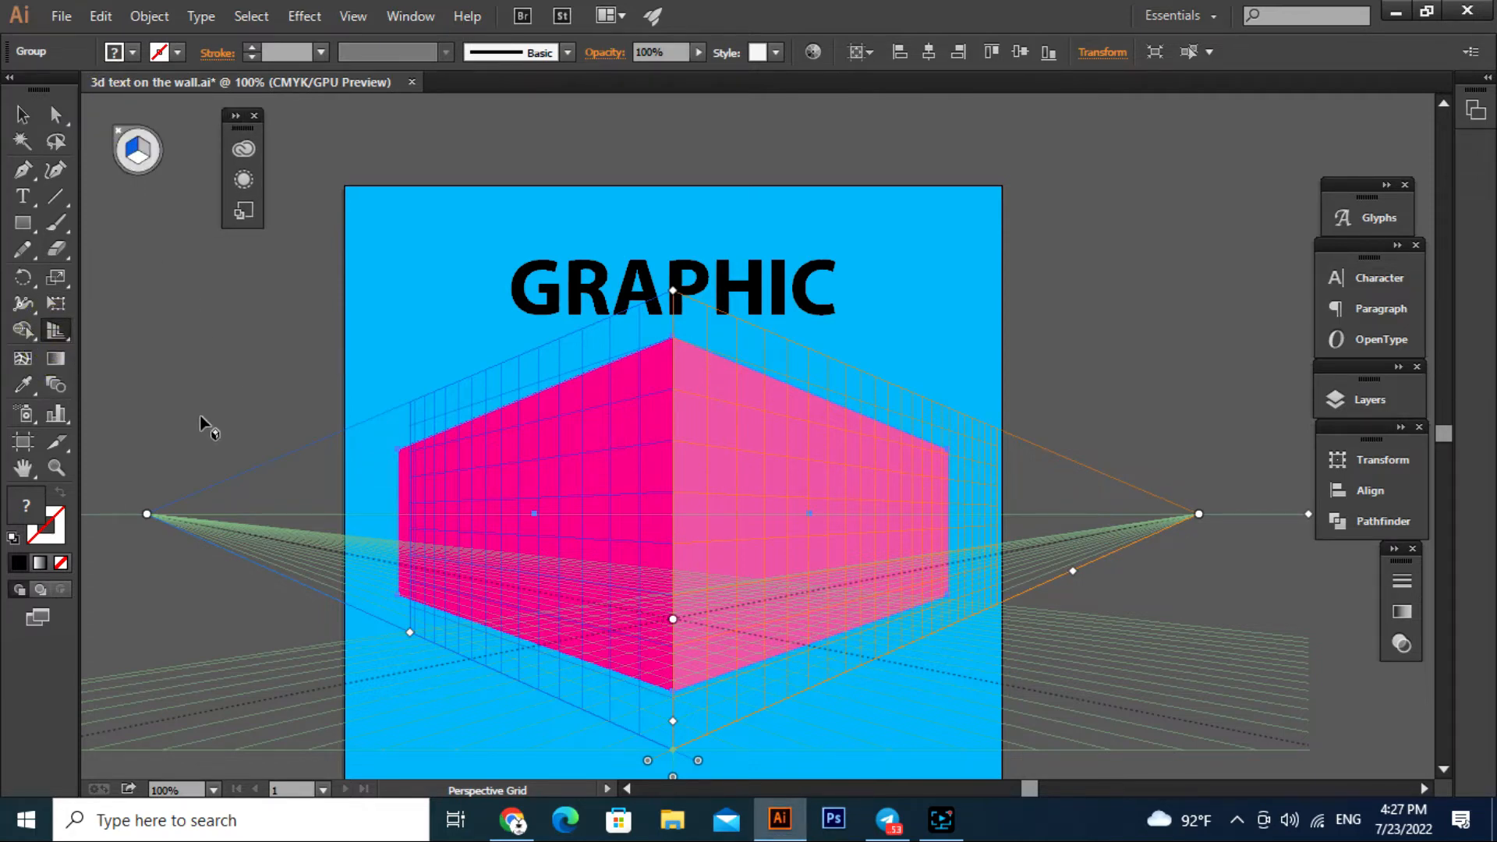
- Place the left text half on the left wall with Perspective Selection, aligning its P sliver to the center edge
left_click(57, 334)
left_click(100, 354)
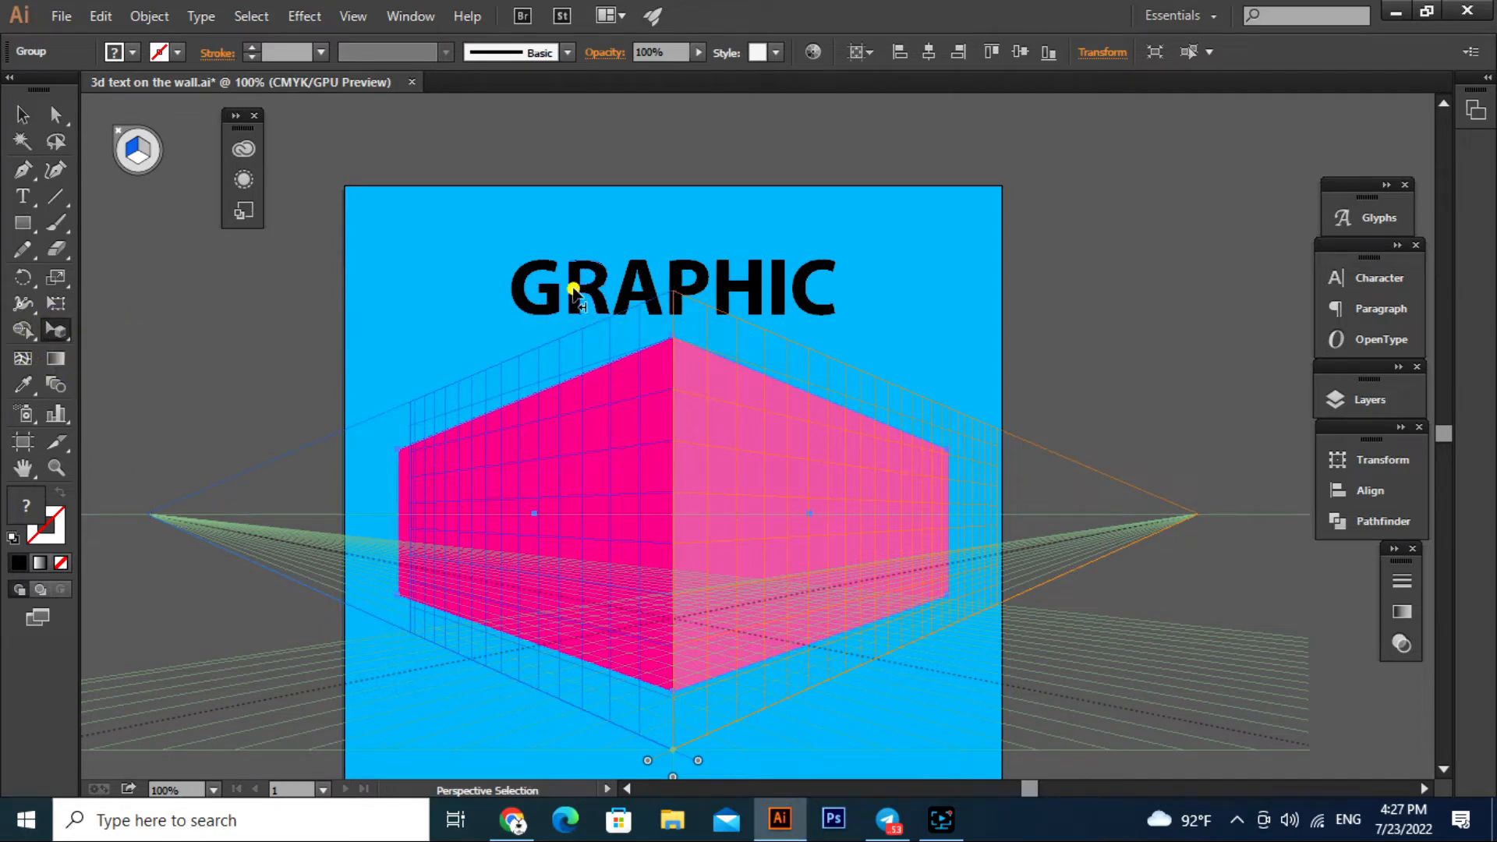
left_click_drag(573, 291, 571, 360)
left_click_drag(583, 442, 608, 490)
scroll(675, 488, "up", 6)
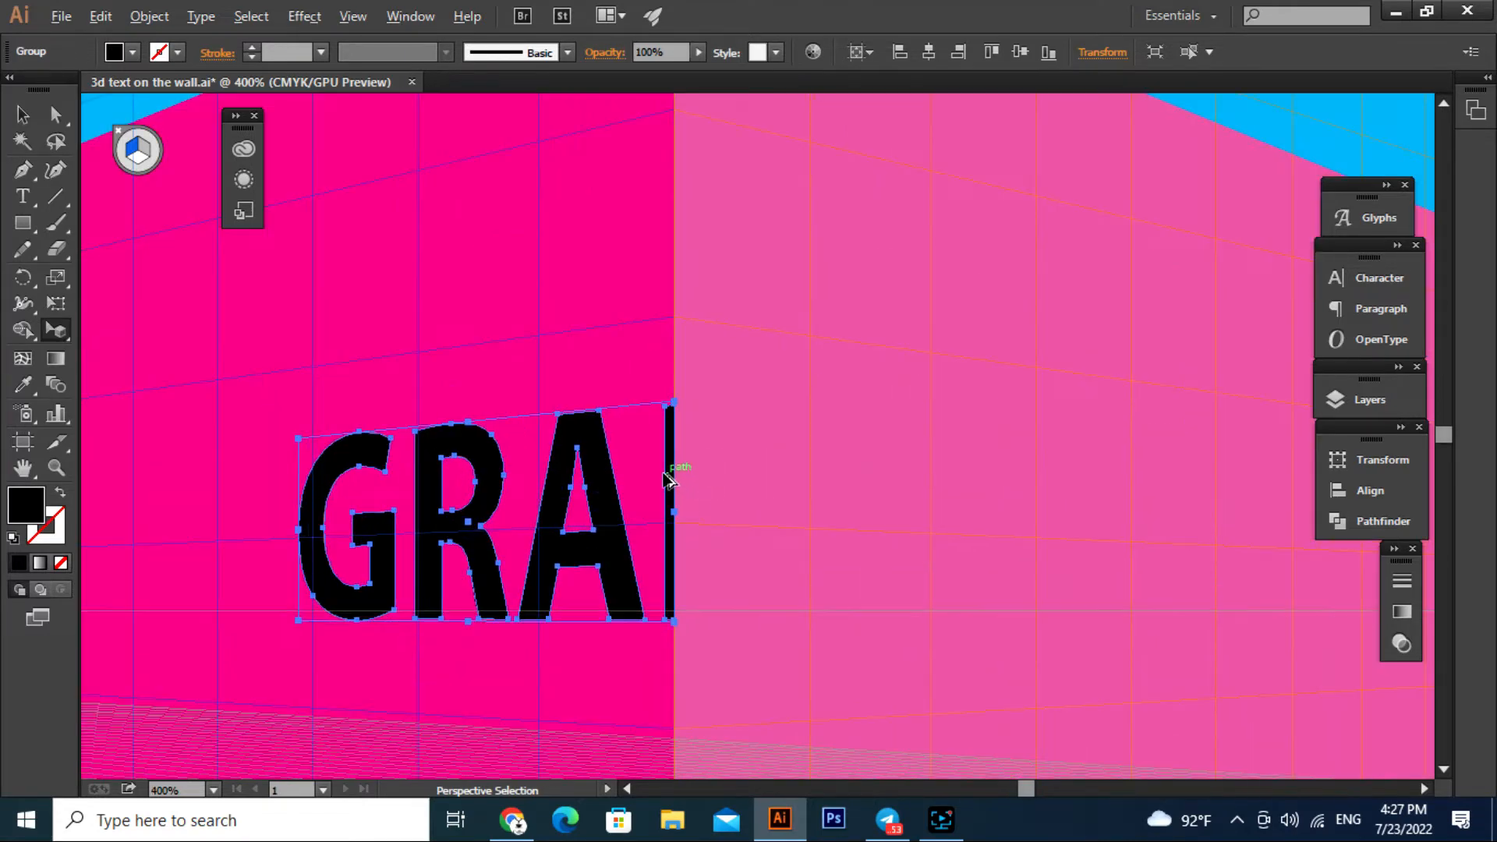
- Enlarge the left text half in perspective, keeping its right side on the wall's center edge
scroll(685, 472, "down", 3)
scroll(677, 535, "up", 3)
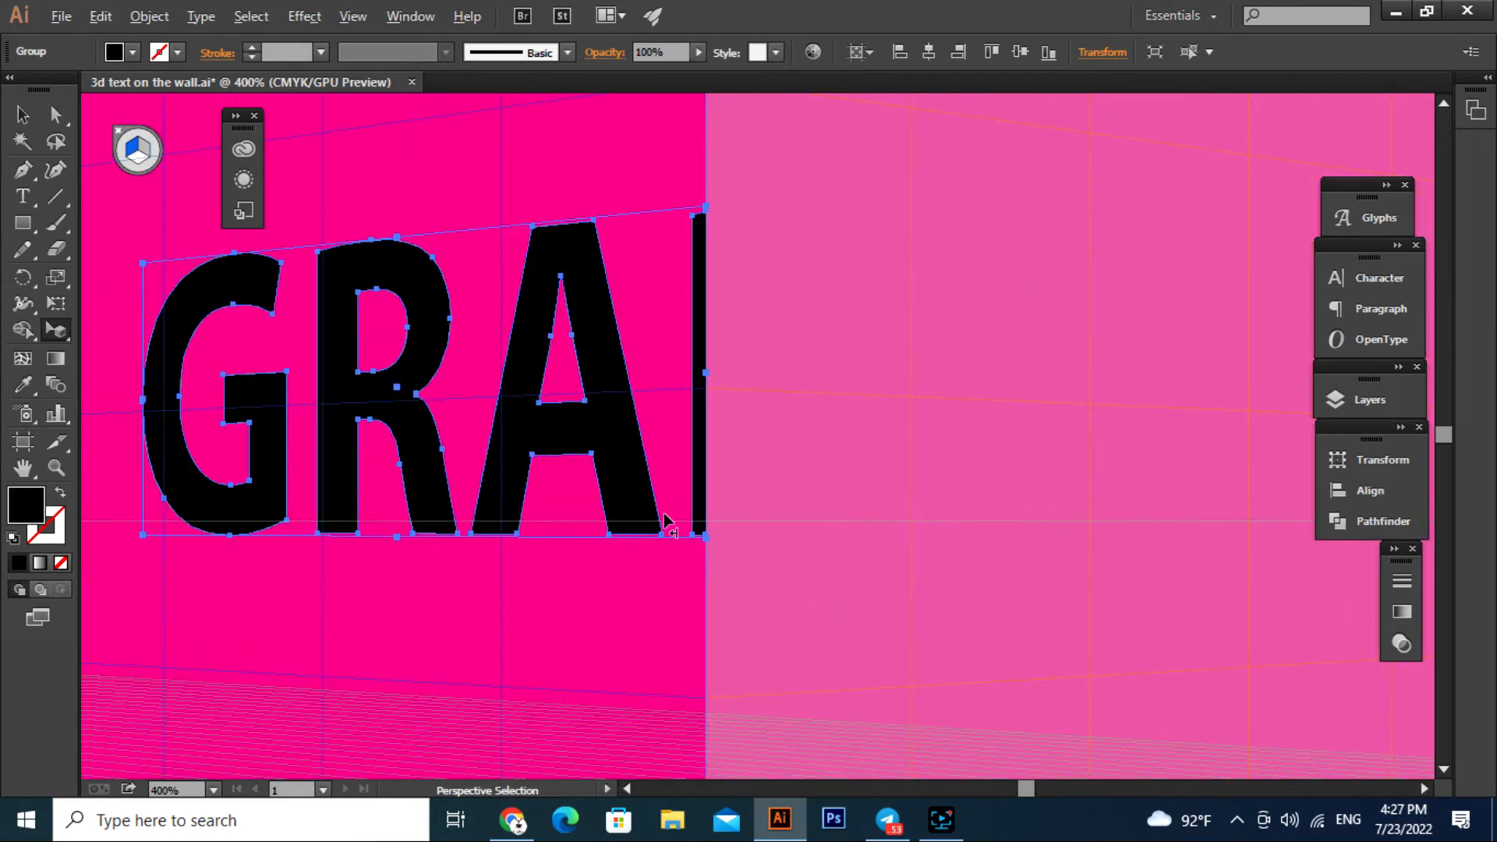
scroll(638, 489, "down", 3)
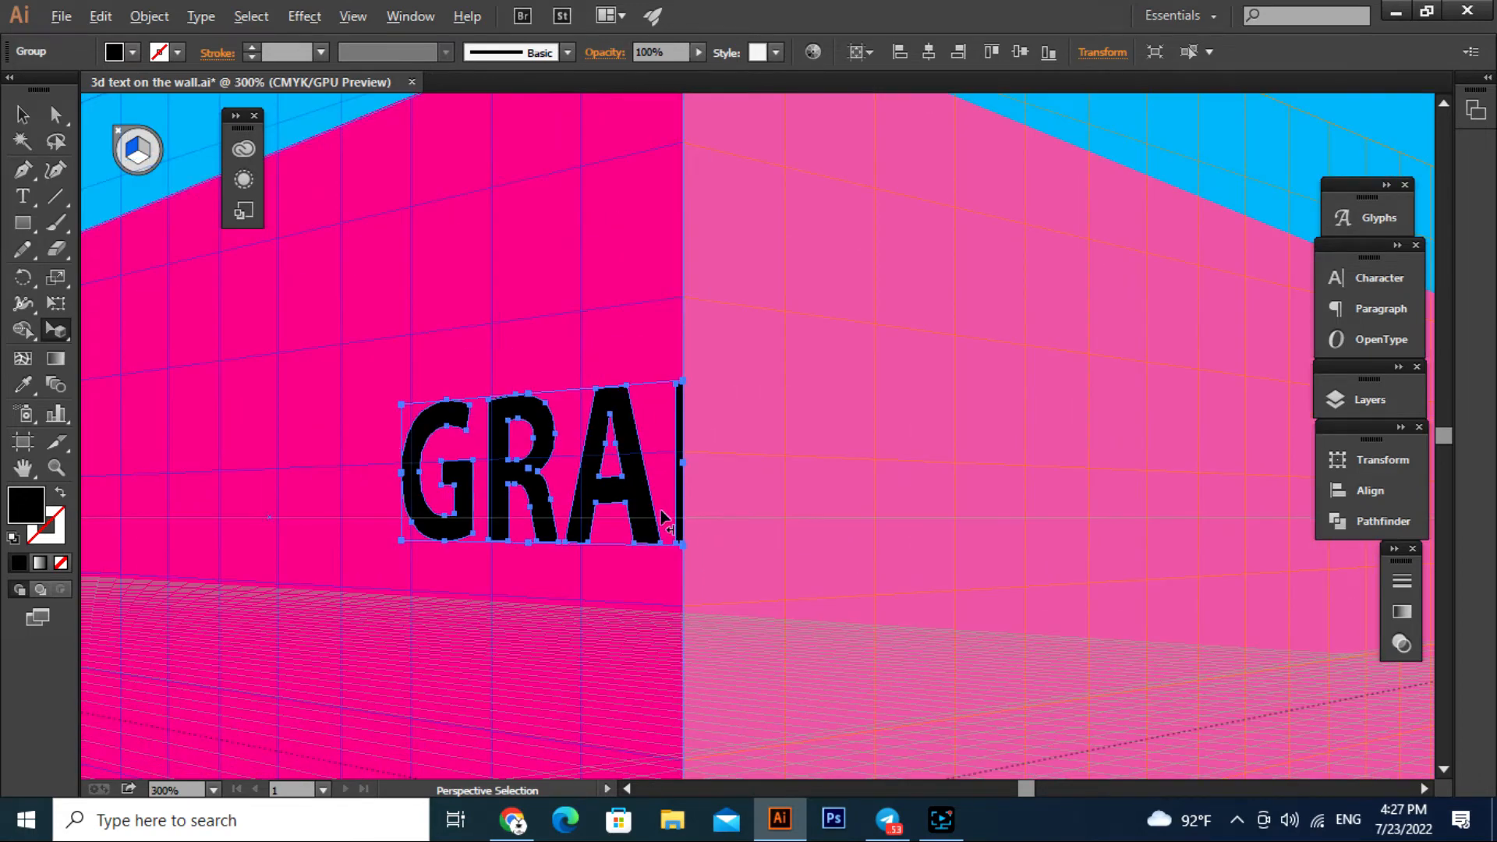
left_click_drag(400, 407, 173, 204)
scroll(718, 425, "down", 1)
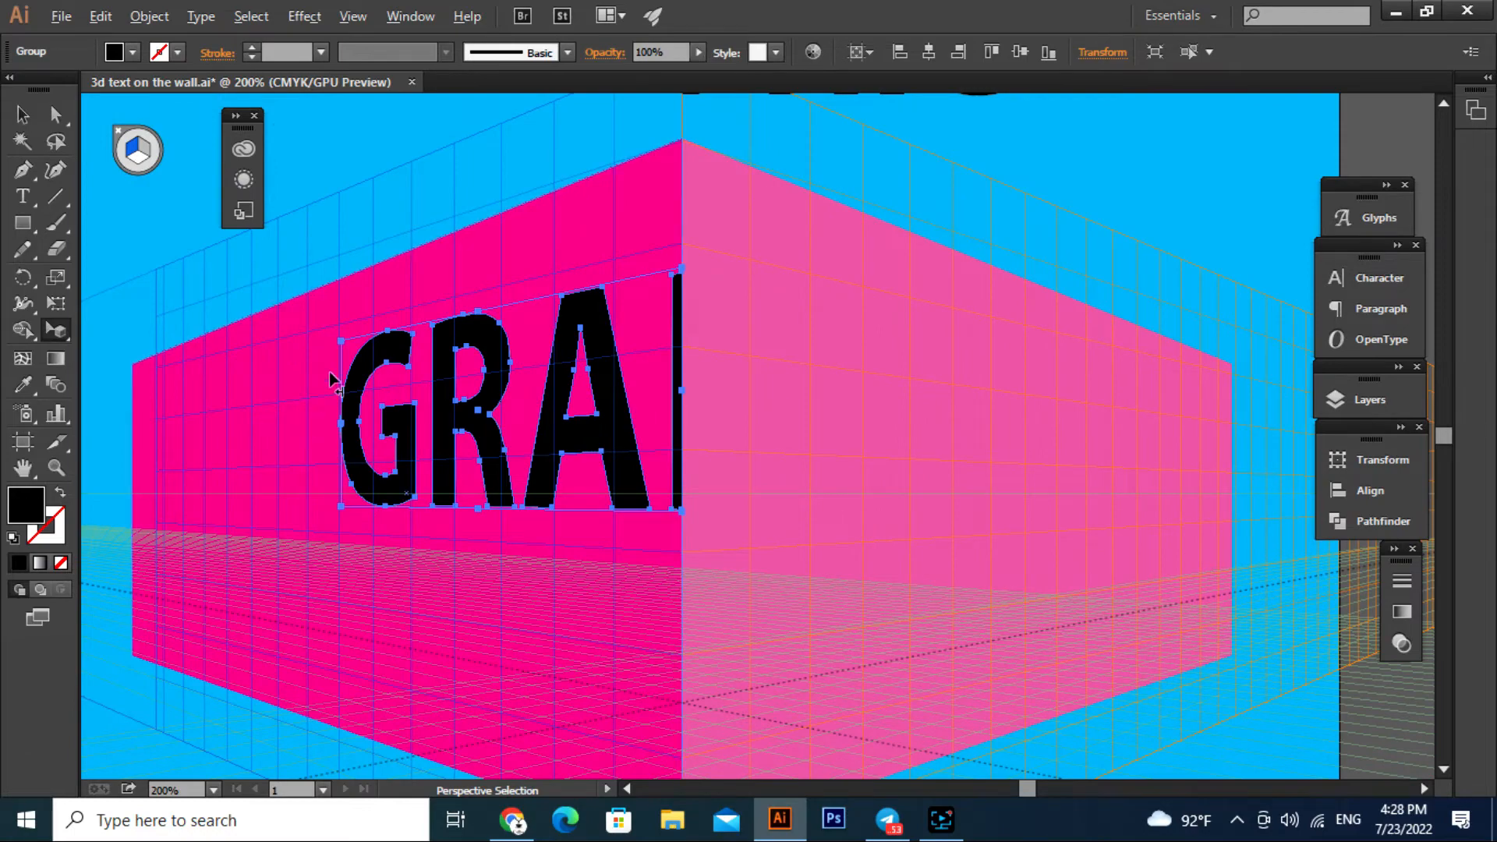
- Enlarge the left text half slightly more from its outer corner and move it down along the wall's center edge
scroll(329, 371, "up", 1)
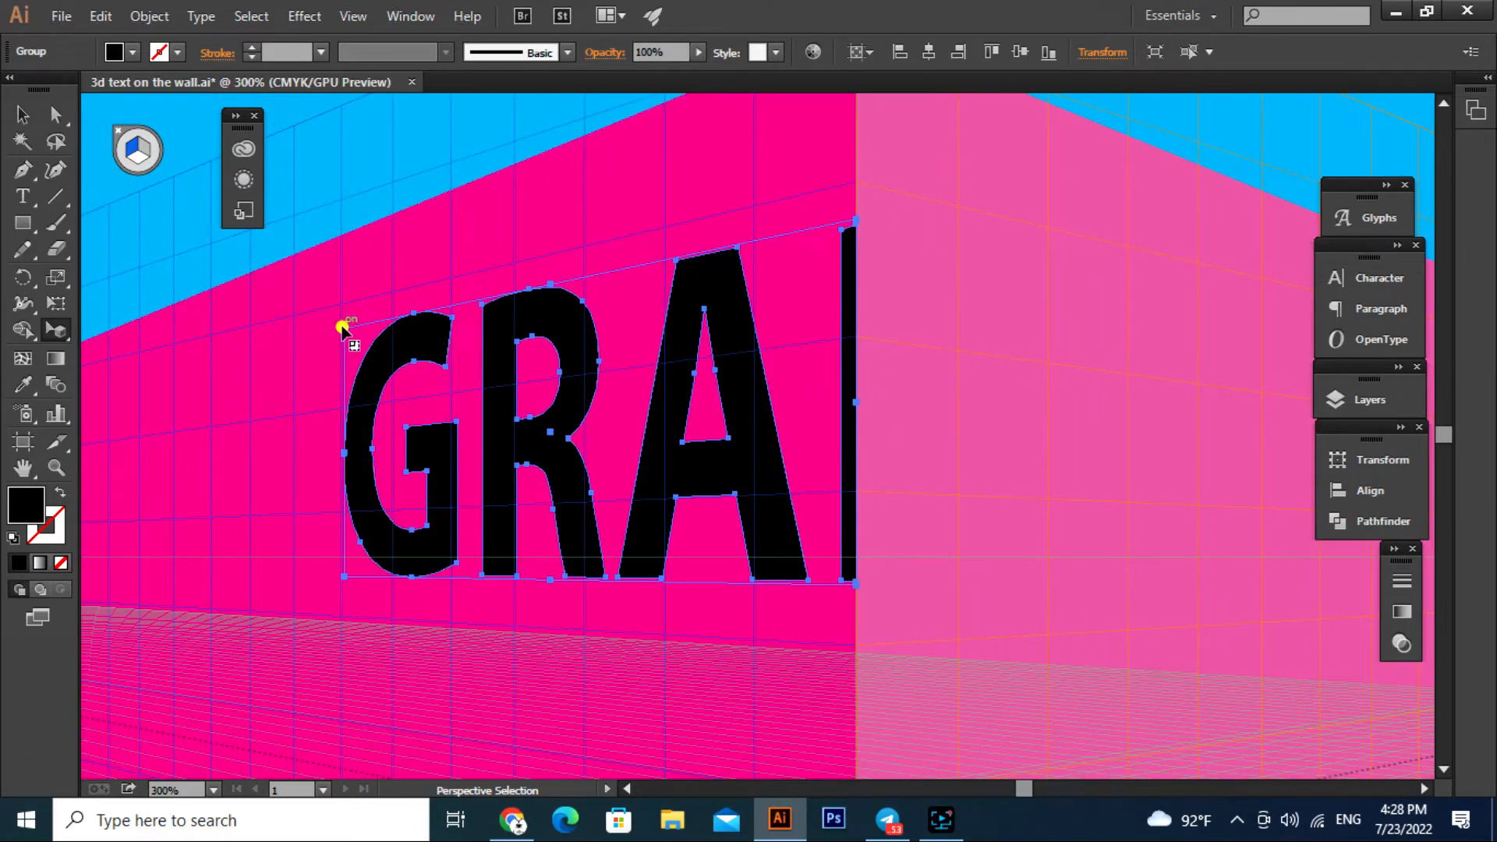
left_click_drag(343, 334, 301, 307)
scroll(468, 461, "down", 2)
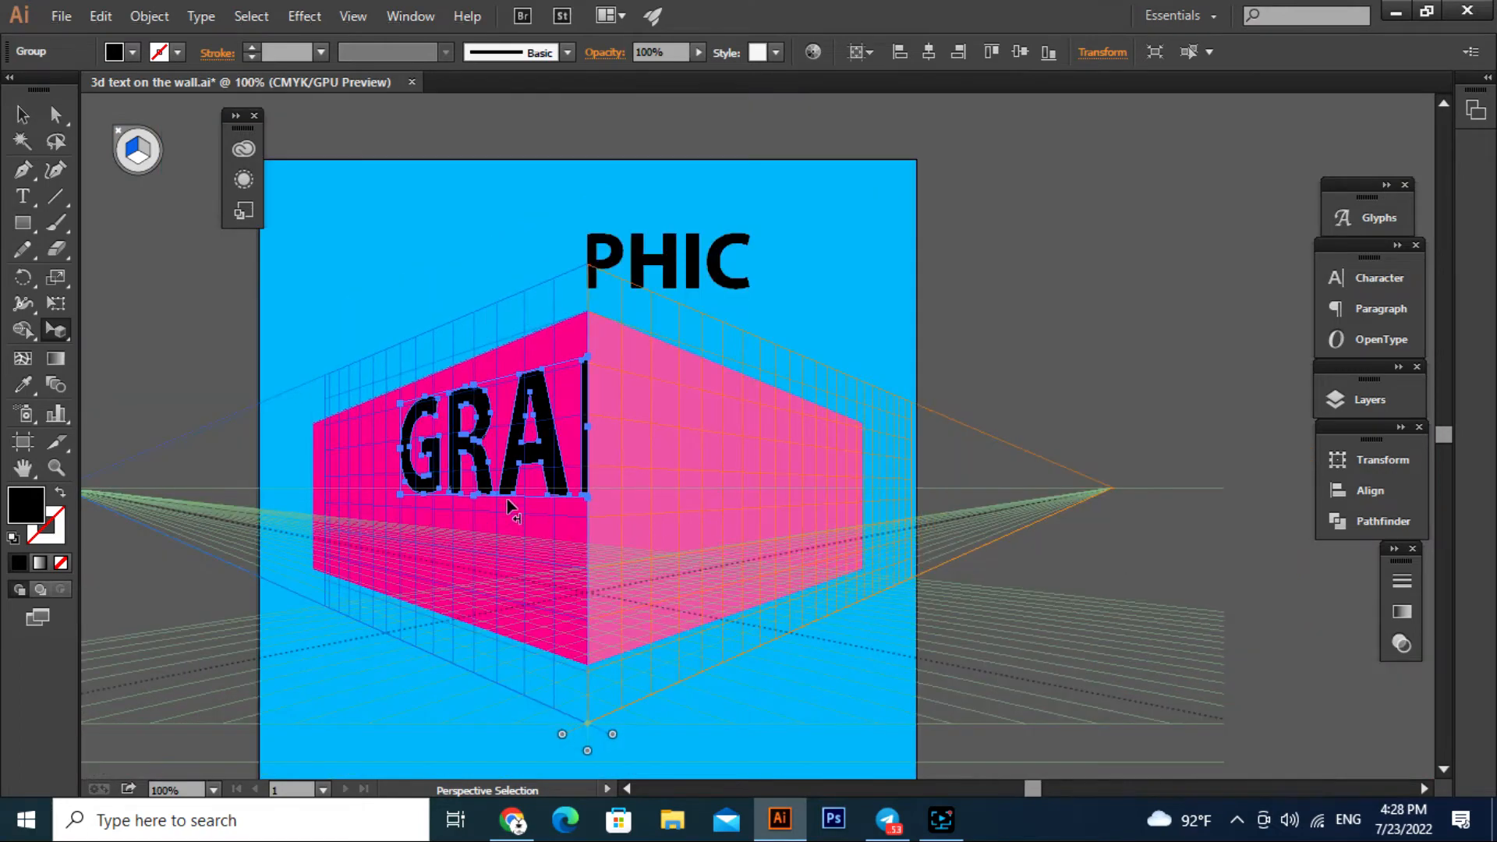
scroll(604, 483, "up", 2)
left_click_drag(673, 454, 675, 517)
scroll(647, 530, "down", 3)
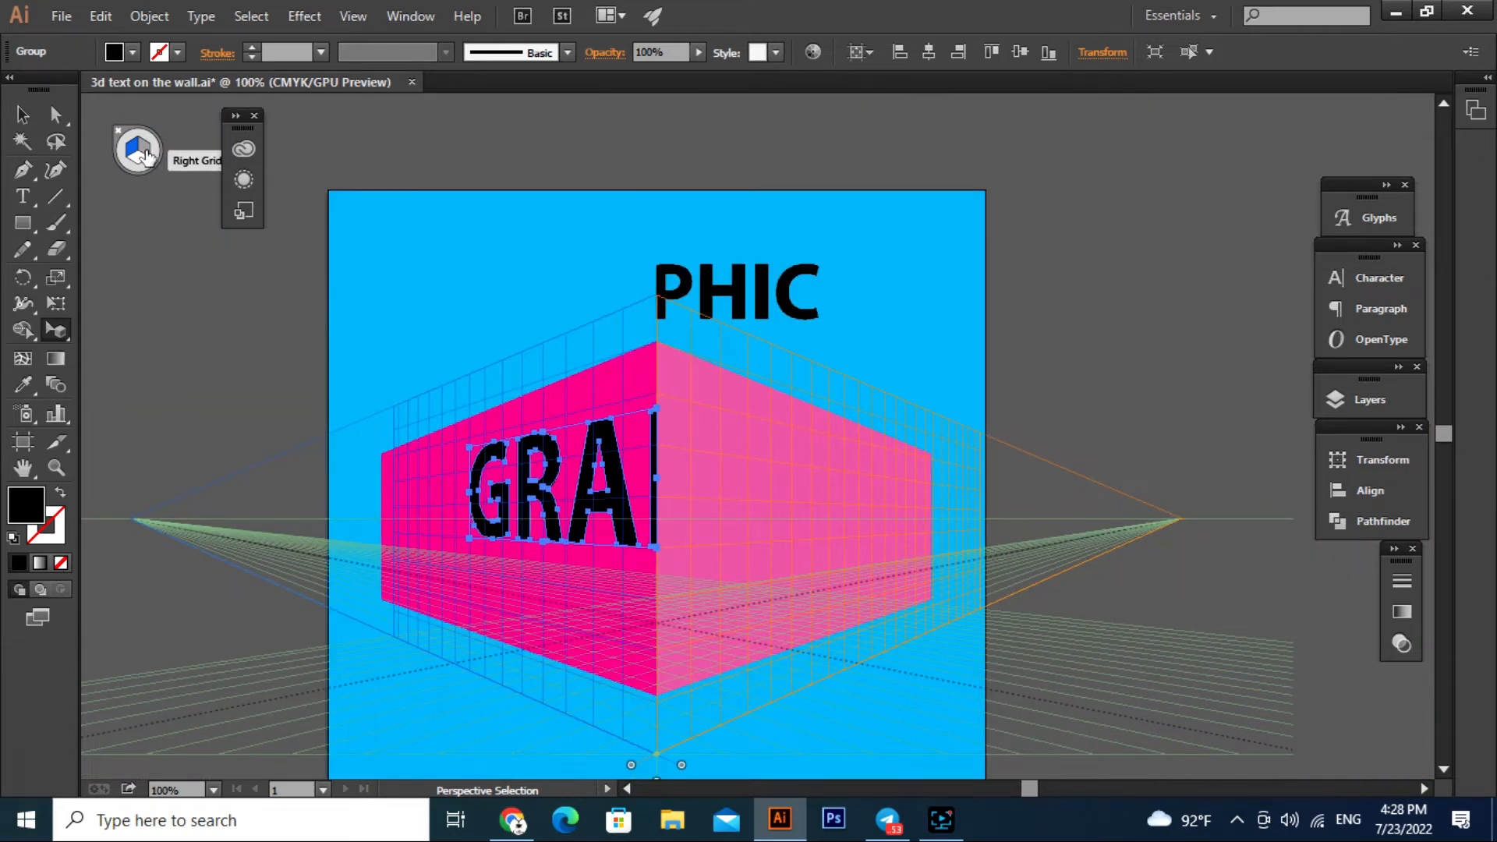
- Activate the right grid plane and place the PHIC half in perspective on the right wall, against the center edge
left_click(150, 151)
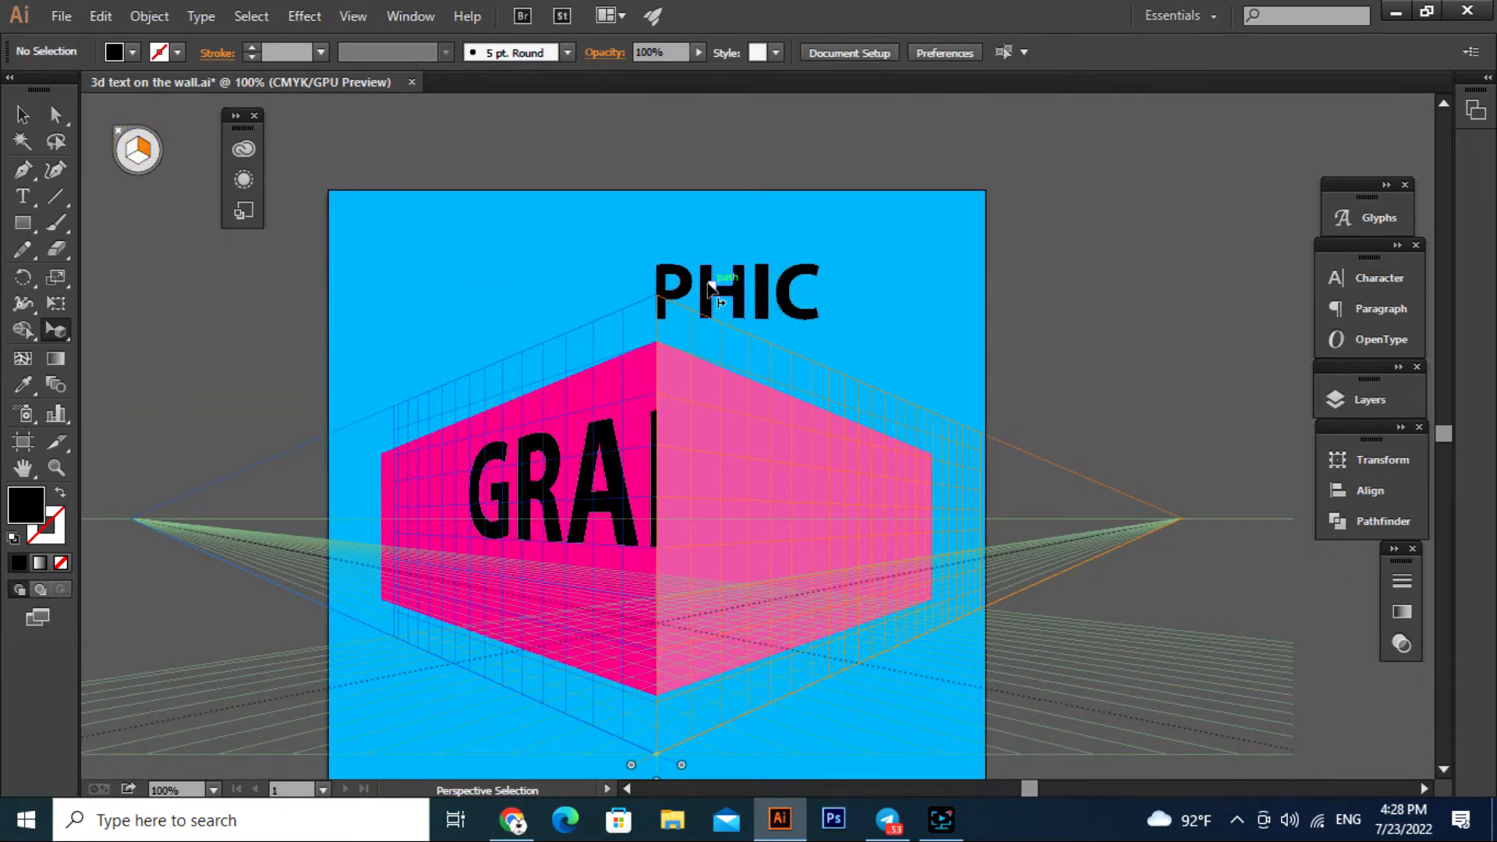
left_click_drag(708, 288, 698, 530)
scroll(671, 546, "up", 4)
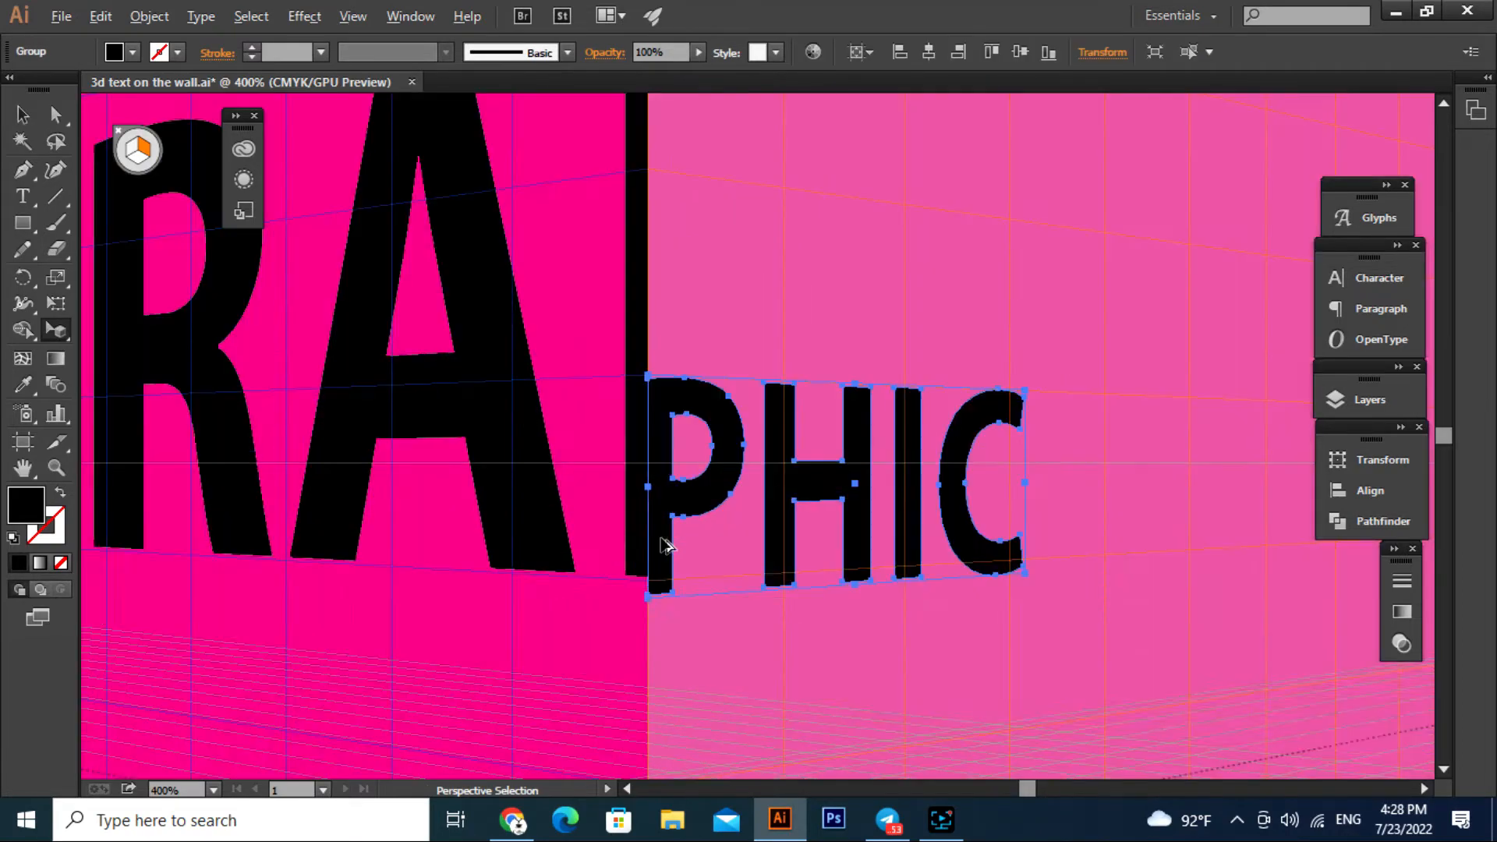
left_click_drag(578, 611, 601, 415)
- Raise the PHIC half along the center edge to line its baseline up with the left half's P sliver
left_click(793, 498)
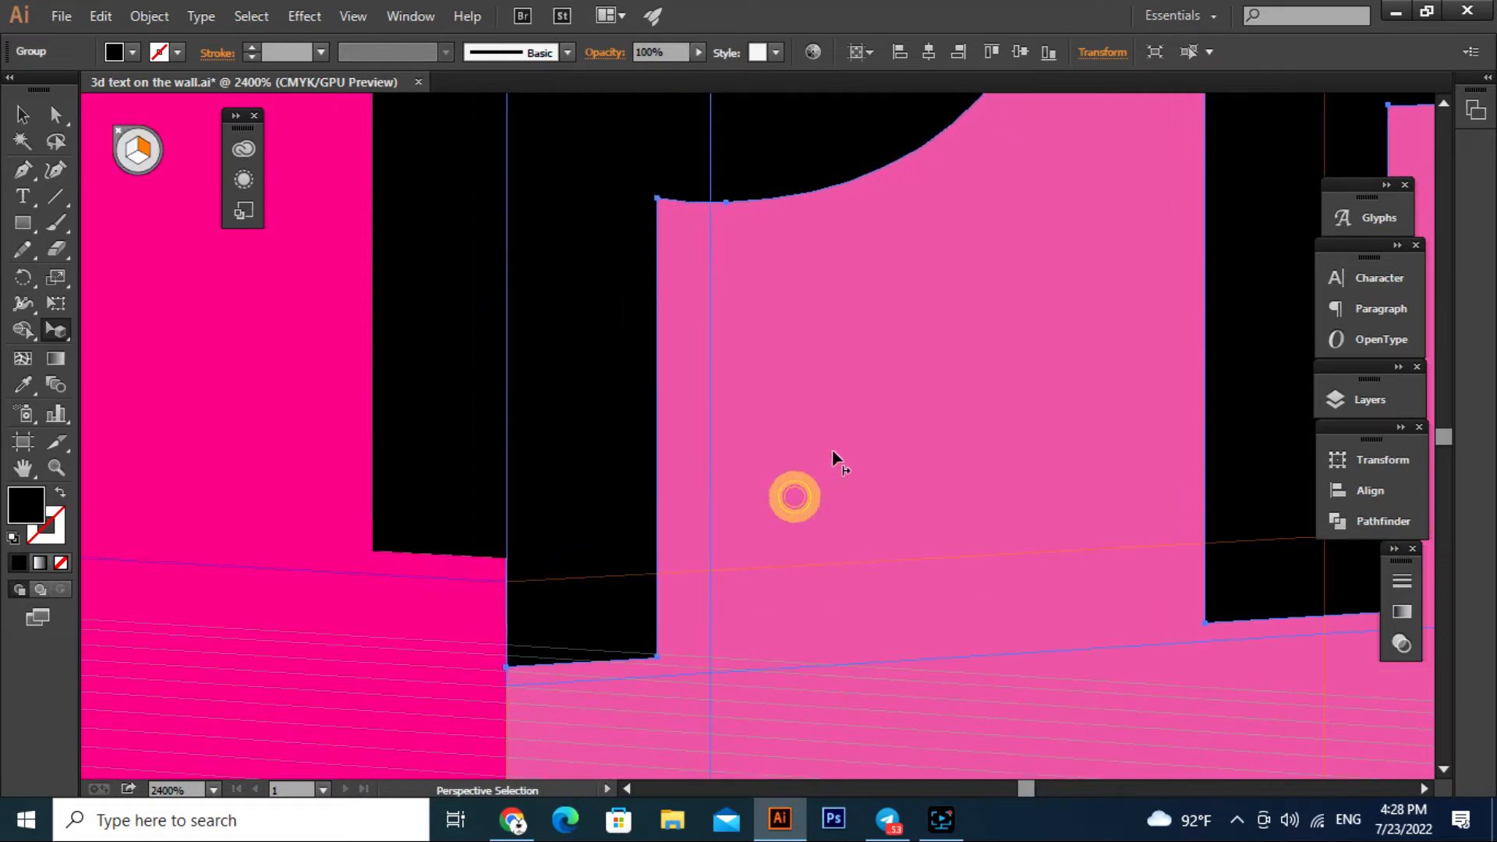
left_click(555, 572)
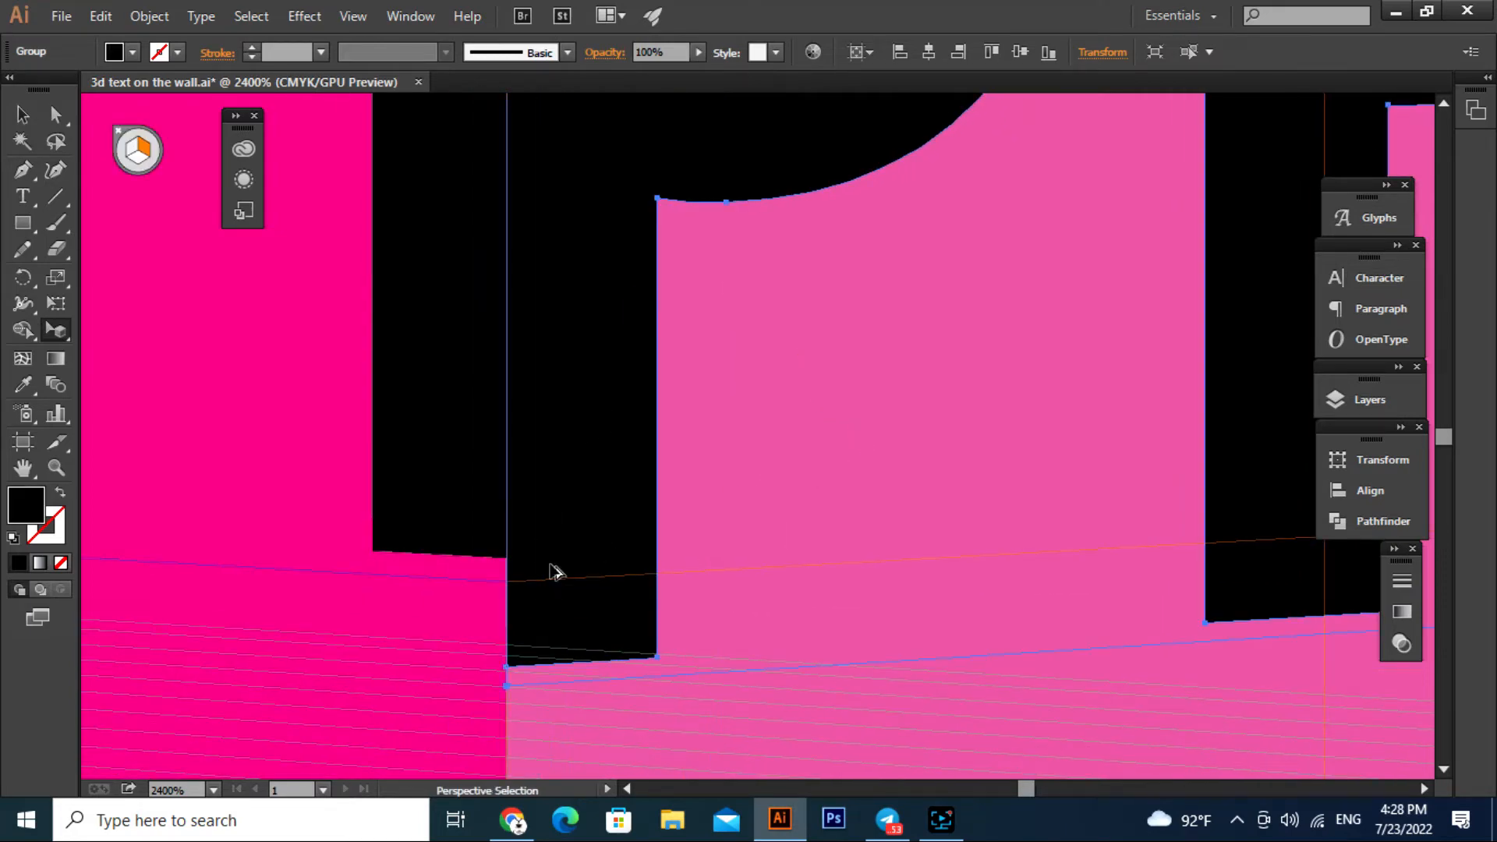
scroll(556, 571, "down", 5)
left_click_drag(1012, 269, 1014, 217)
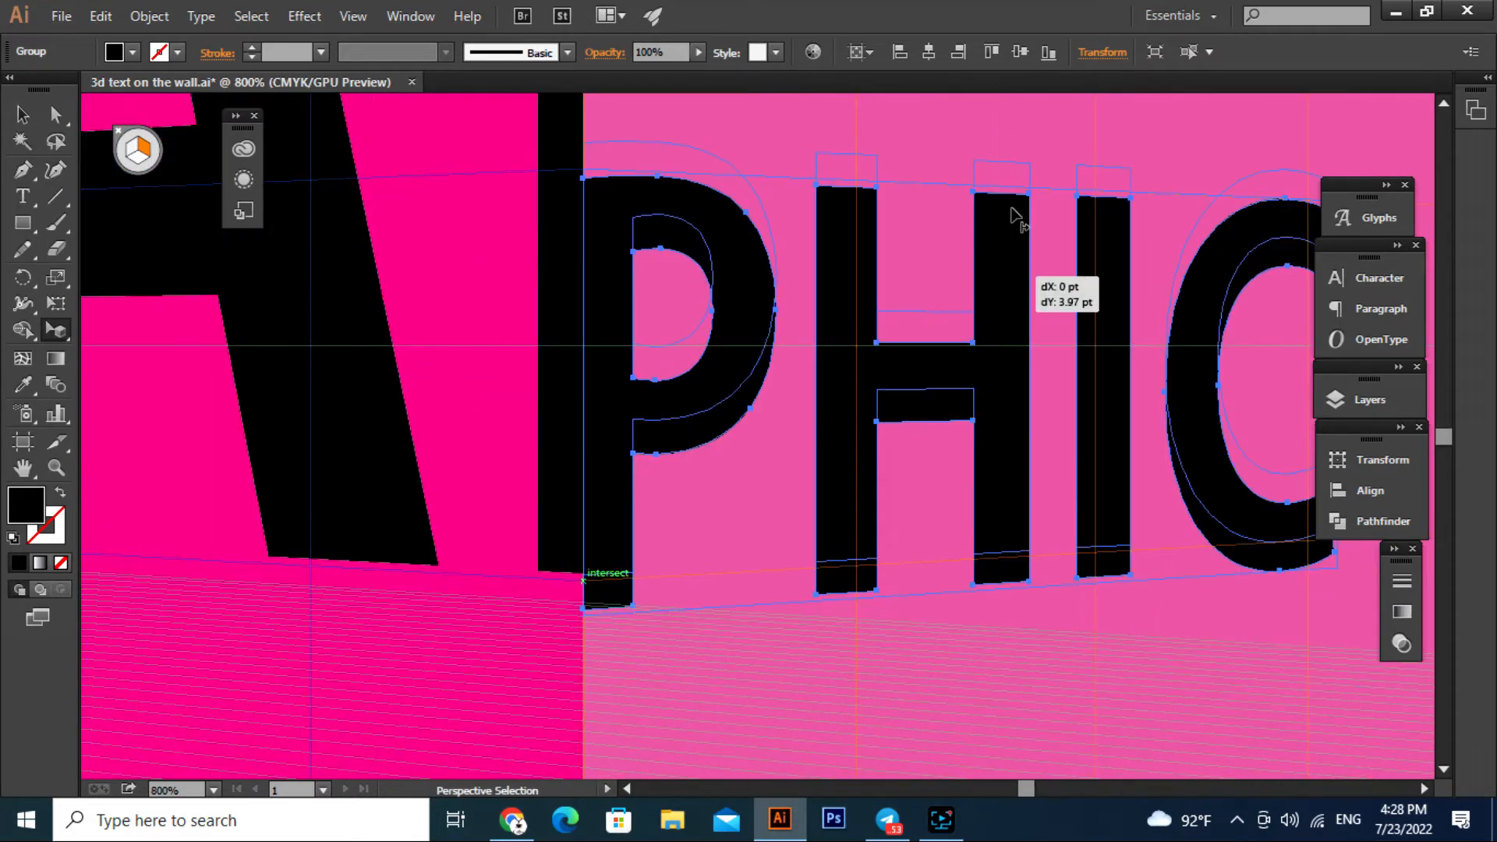
scroll(886, 380, "down", 4)
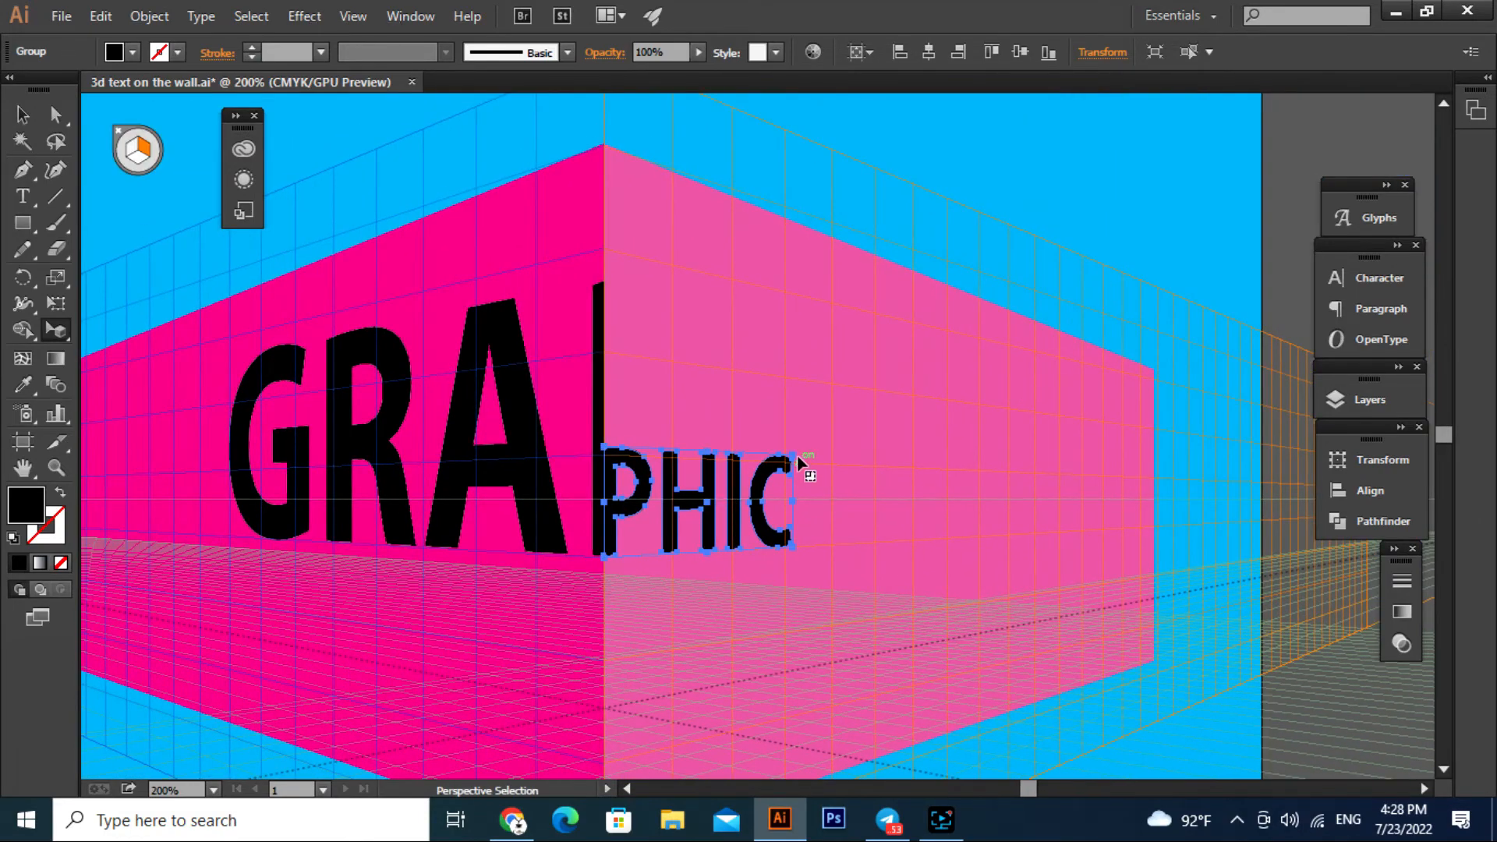
- Enlarge the PHIC half in perspective to match the left half's height and nudge it down to the shared baseline
left_click_drag(796, 456, 979, 312)
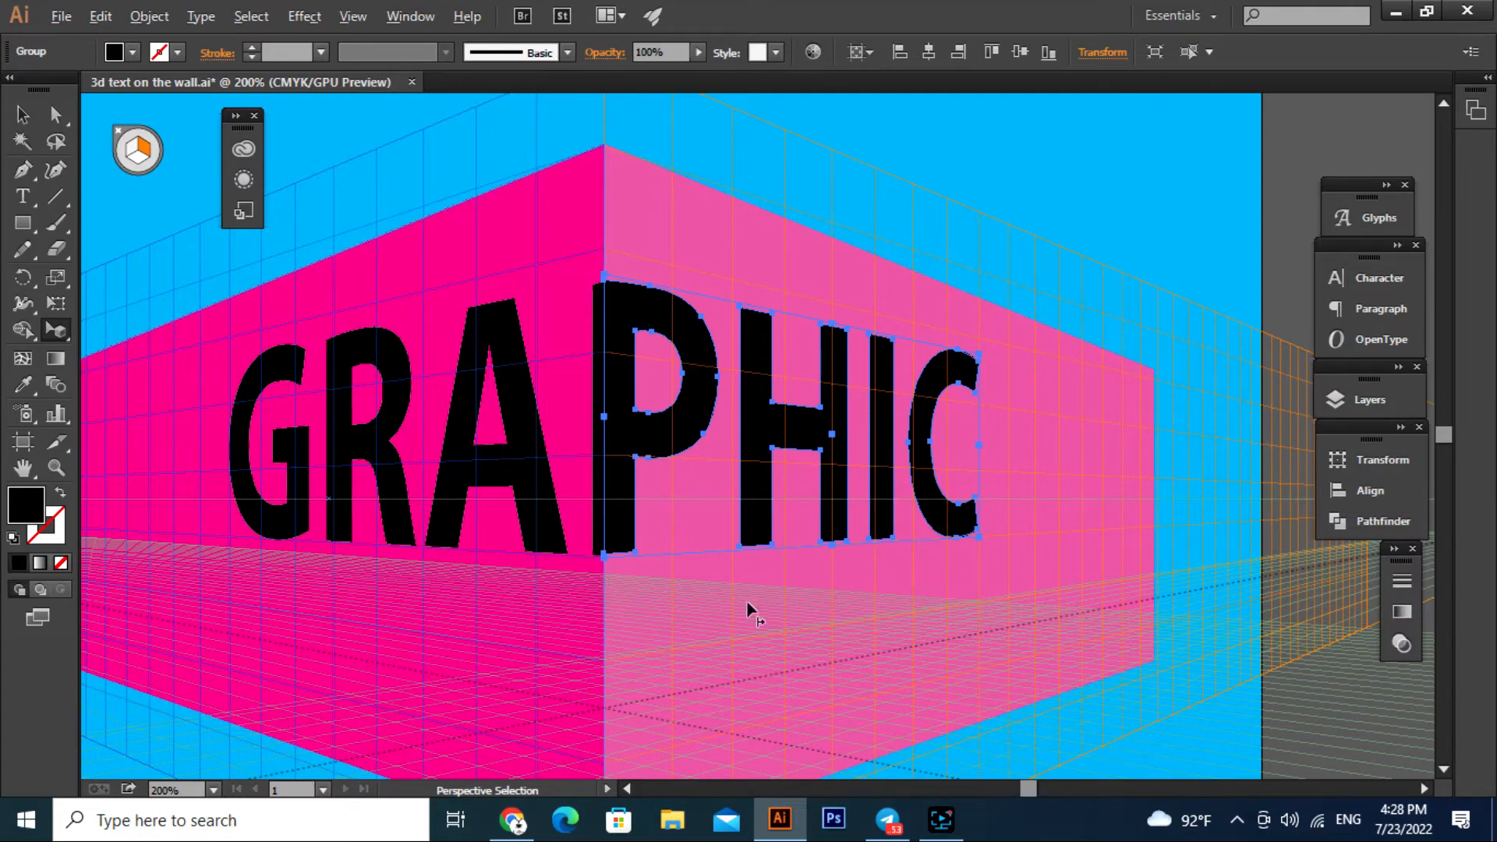
scroll(605, 577, "up", 5)
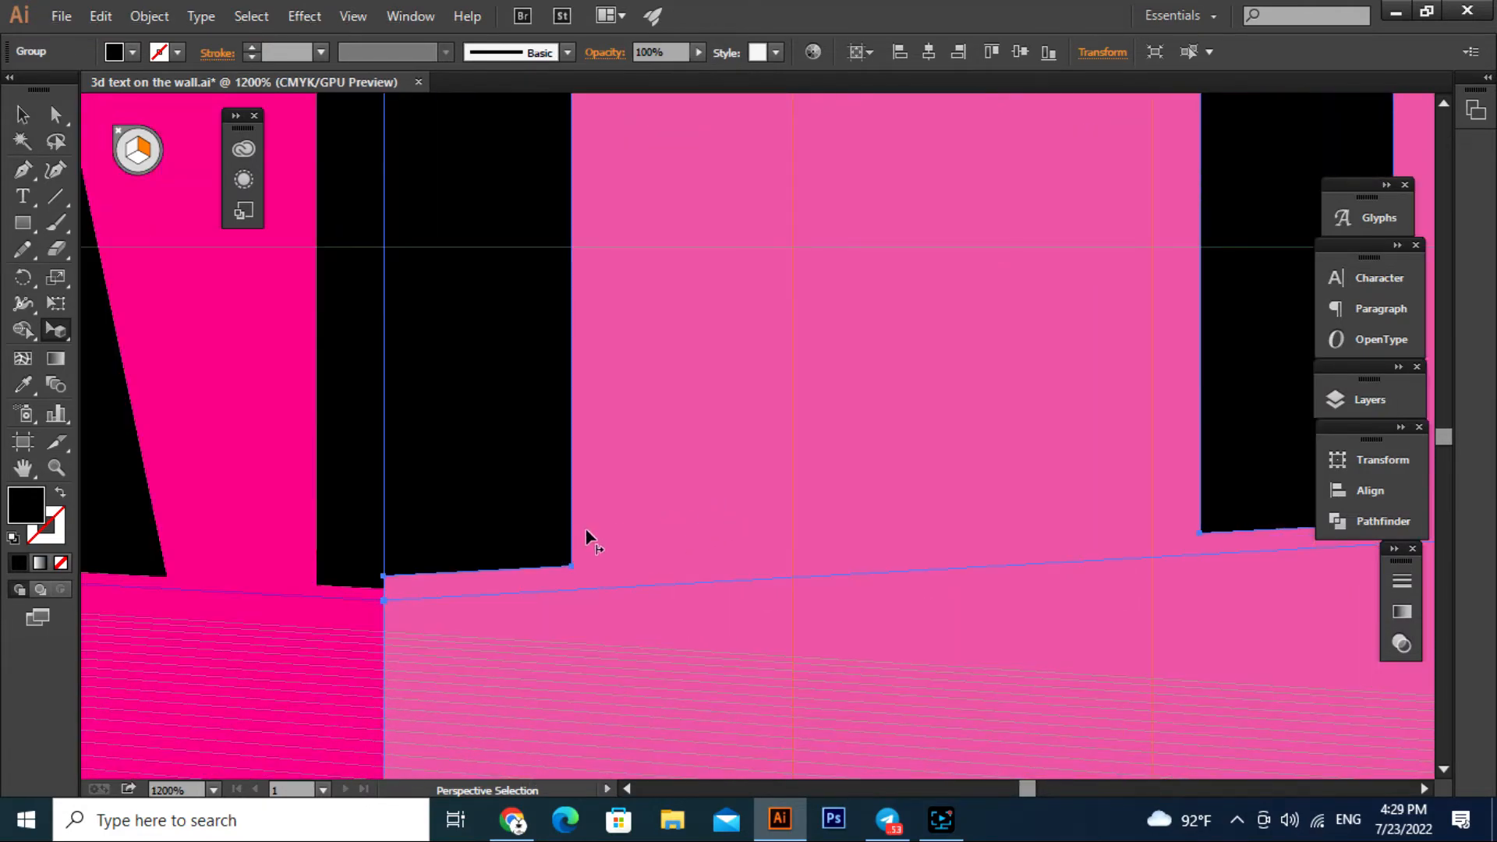
scroll(587, 538, "down", 1)
left_click_drag(1062, 266, 1062, 274)
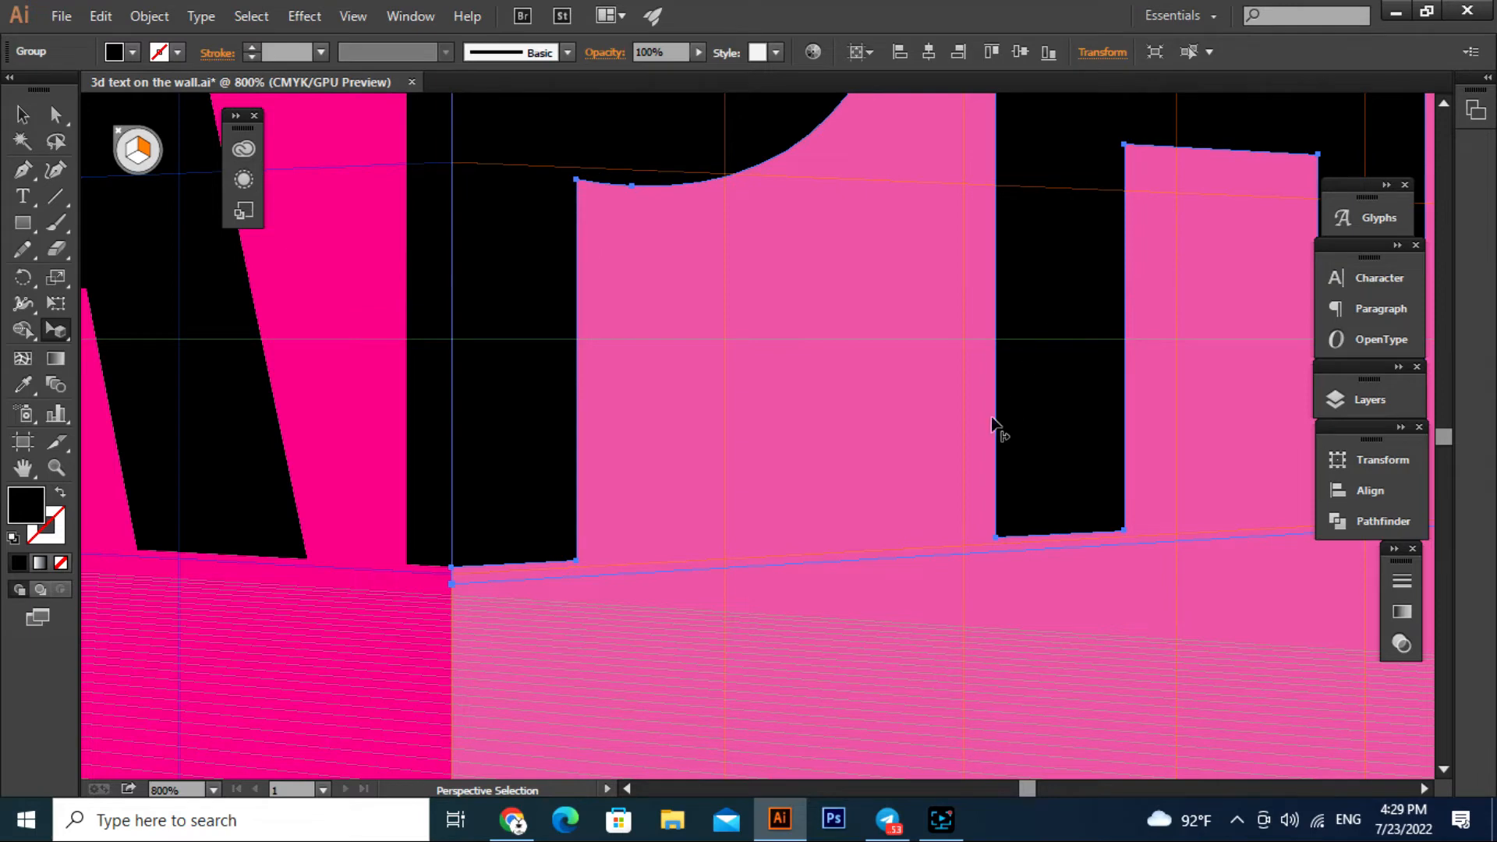
left_click(615, 642)
scroll(646, 579, "down", 2)
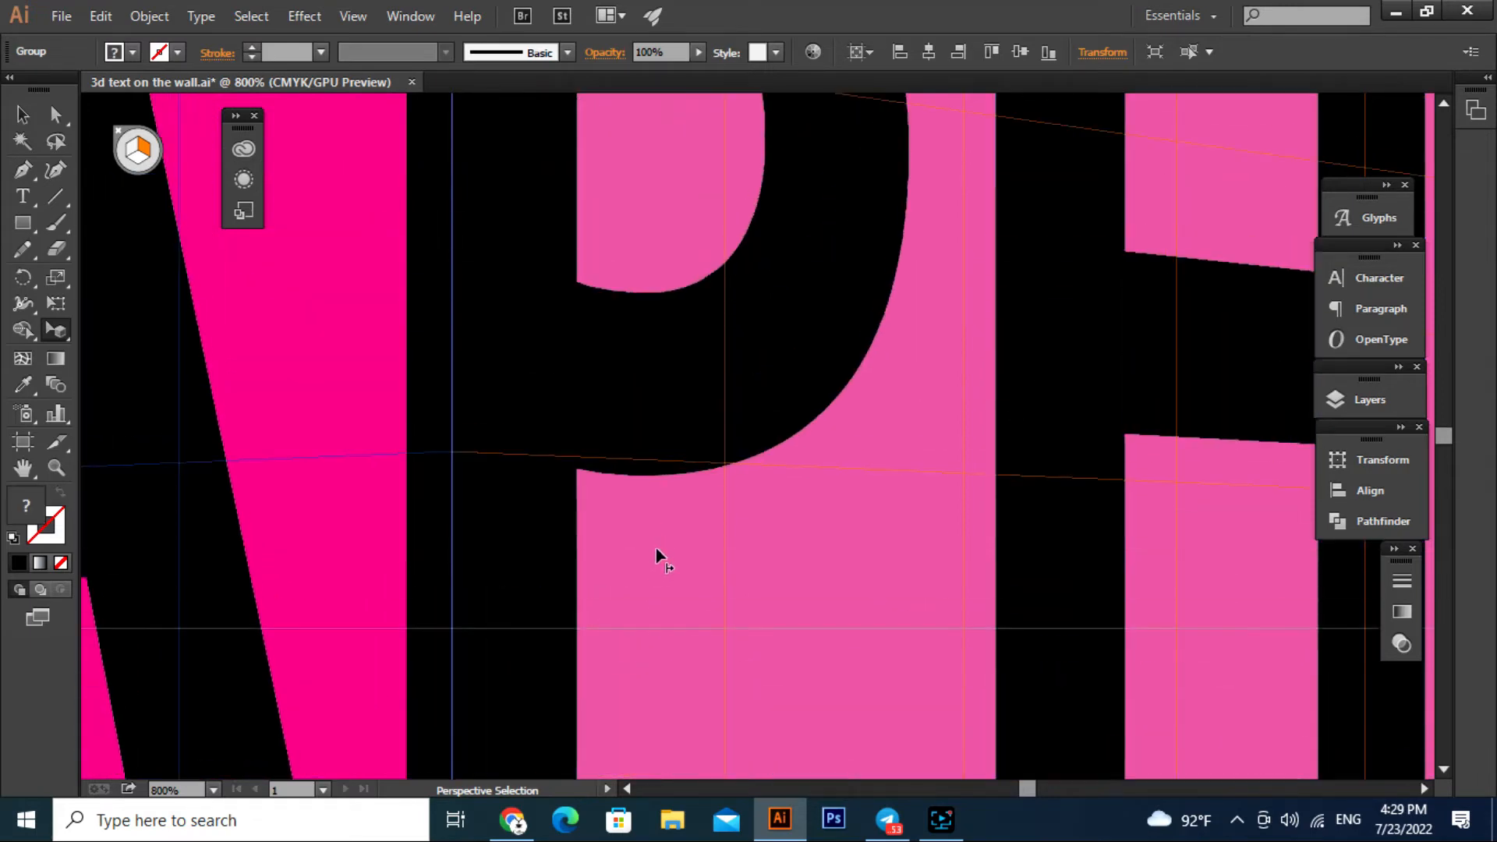
- Fine-tune the top of the PHIC half at the center edge so the P meets its sliver
scroll(702, 324, "up", 2)
scroll(862, 451, "up", 2)
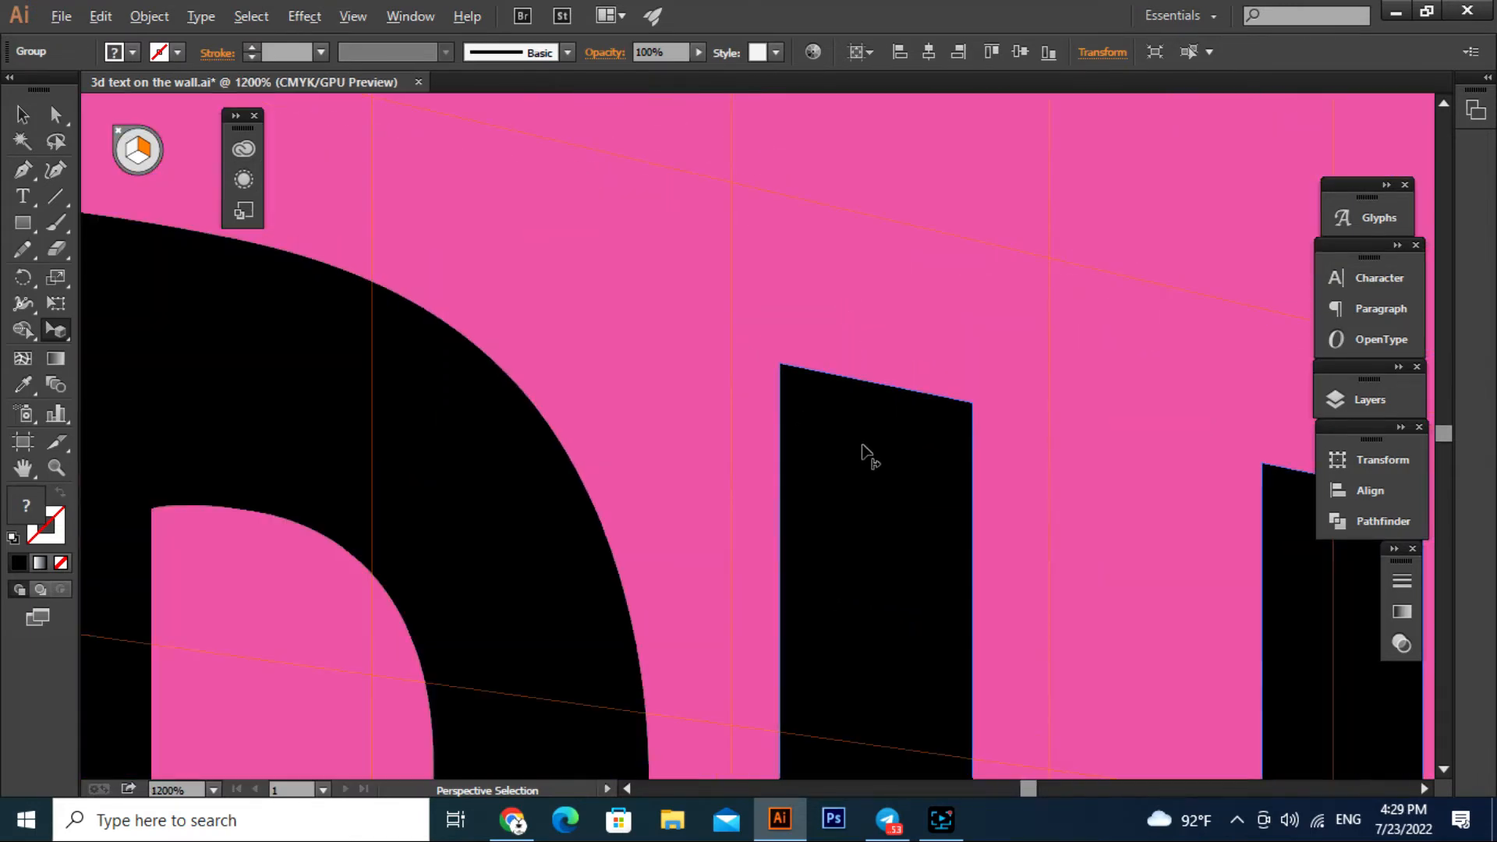
left_click(864, 477)
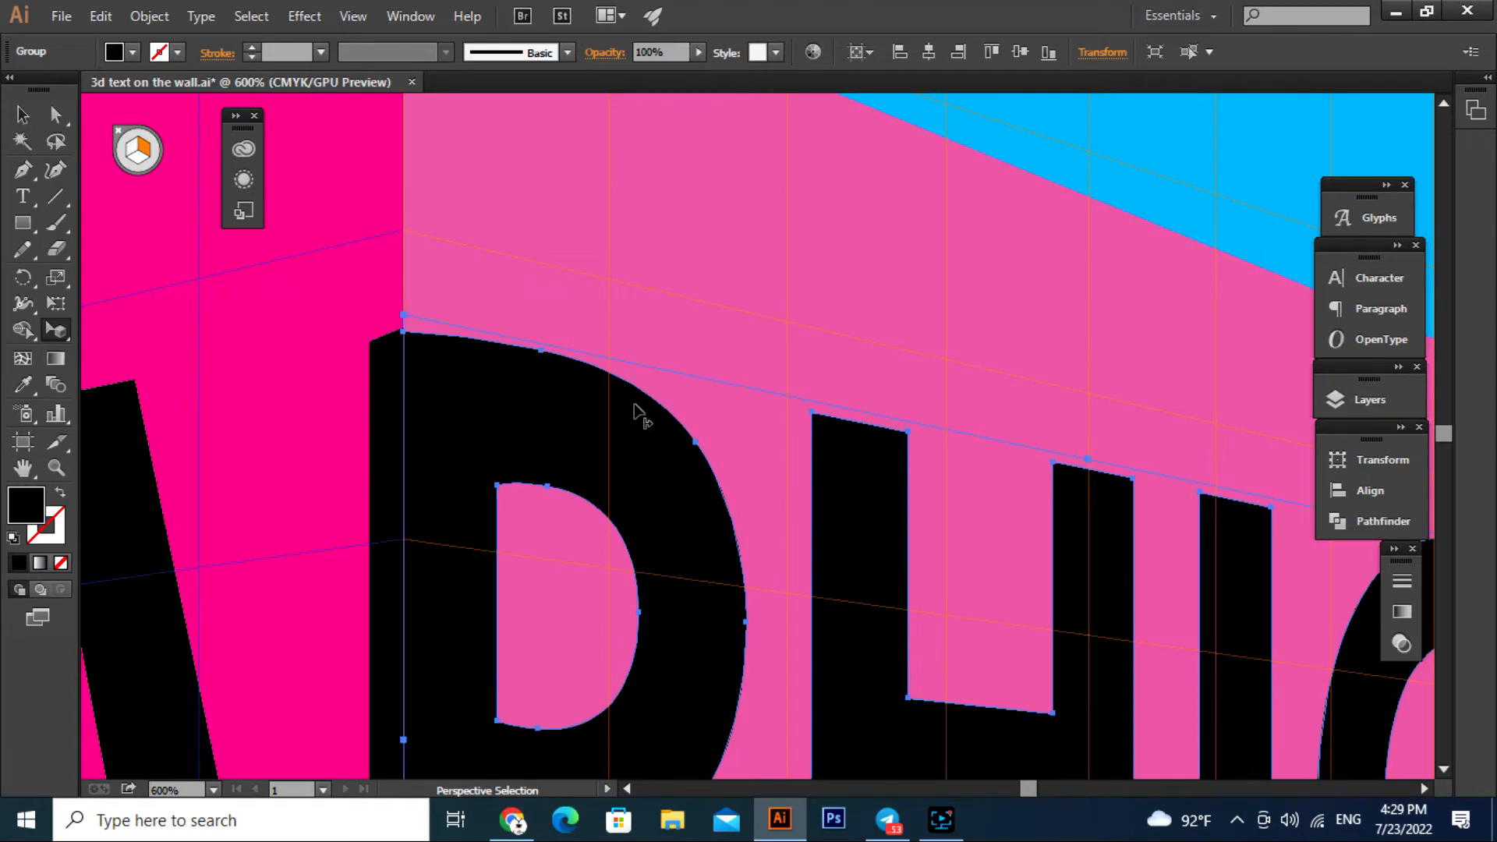
scroll(413, 336, "up", 1)
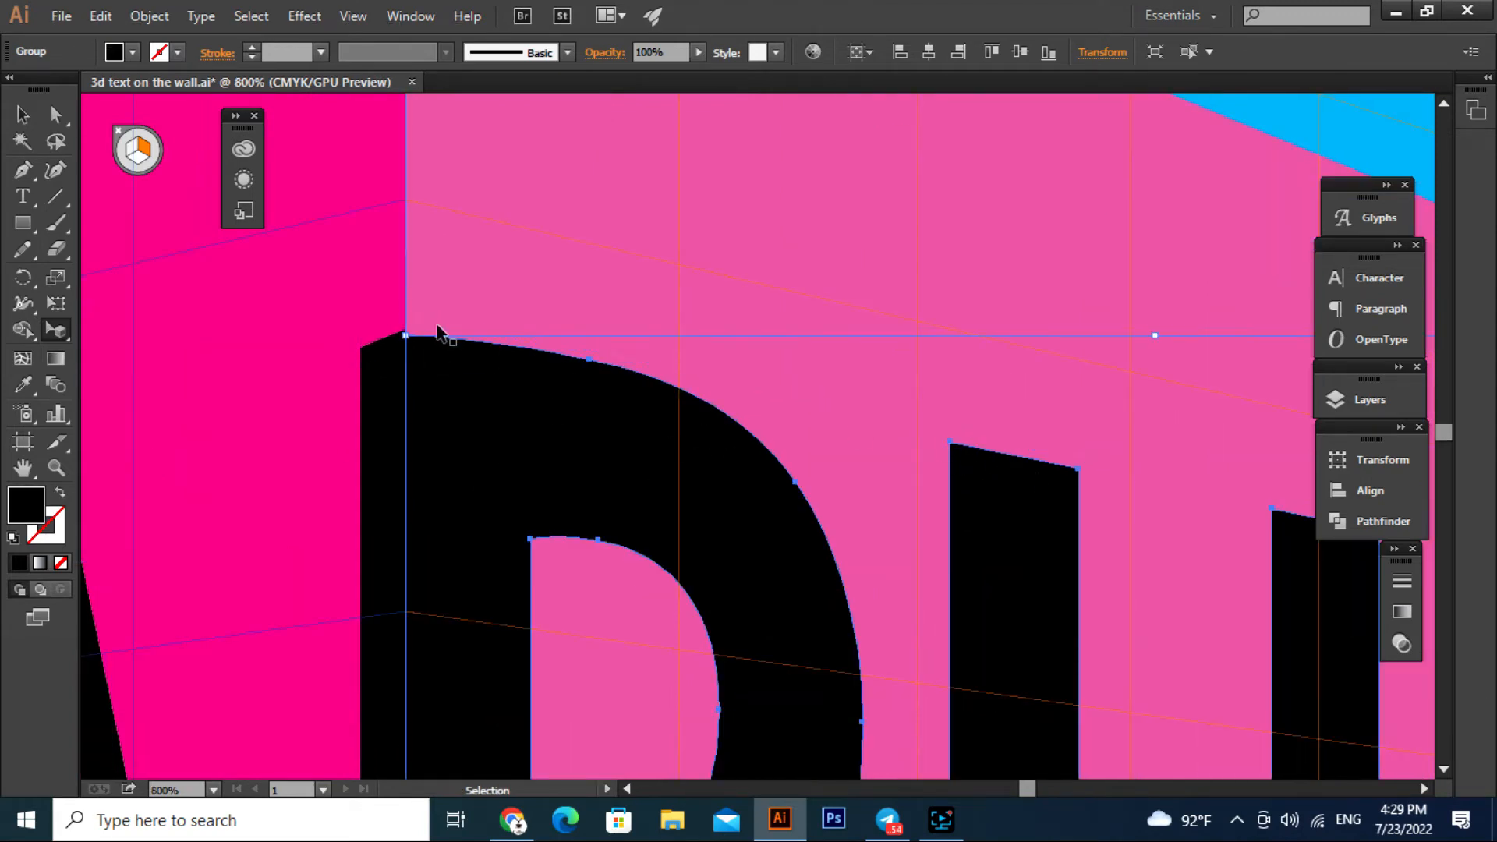
left_click_drag(406, 337, 412, 329)
scroll(654, 467, "down", 6)
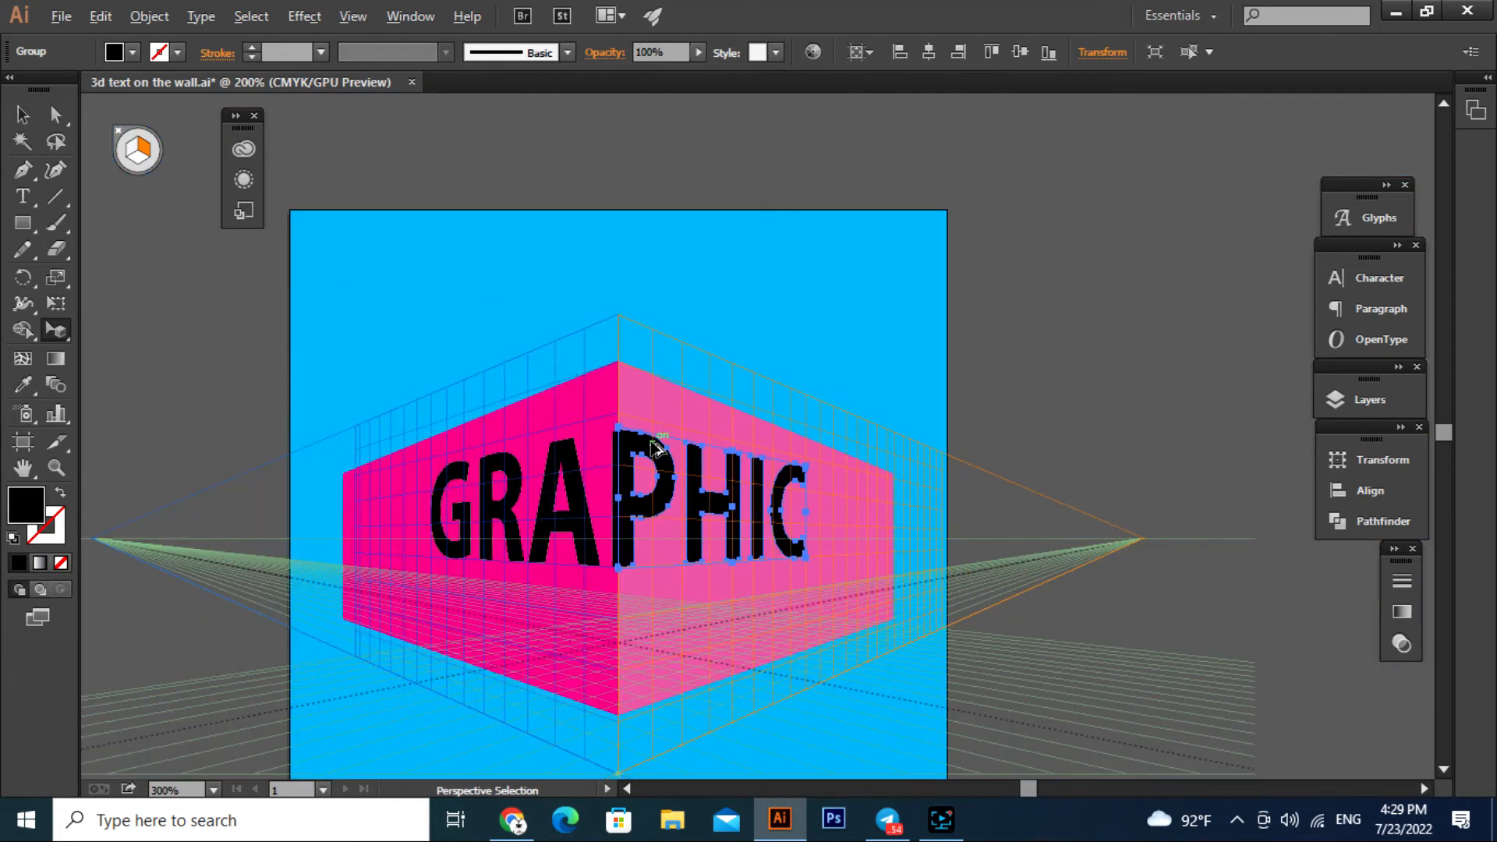
- Deselect the text and hide the perspective grid with the Perspective Grid tool
left_click(25, 115)
left_click(714, 283)
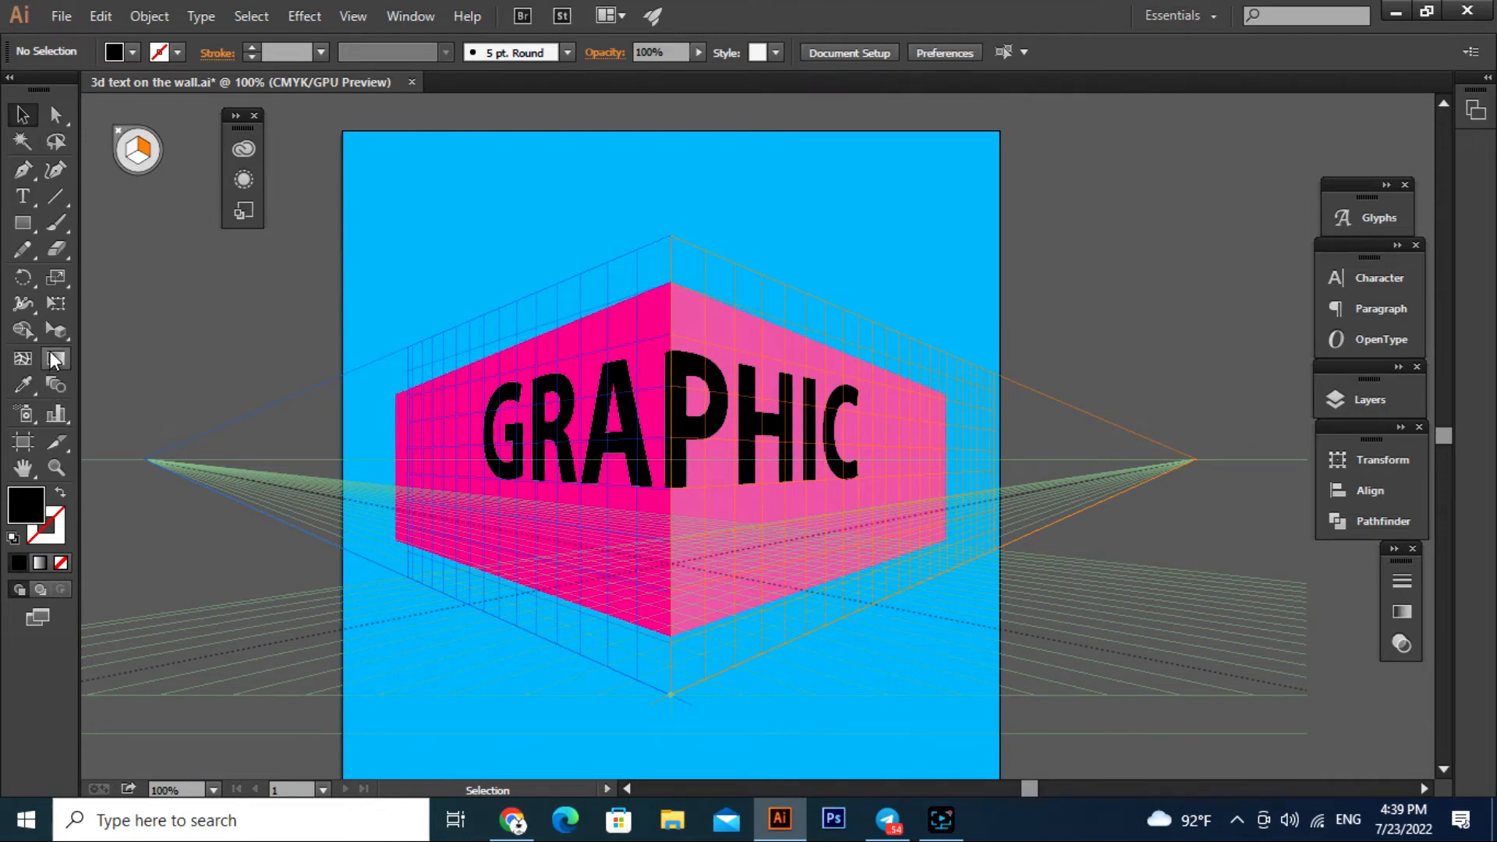
left_click_drag(56, 336, 122, 332)
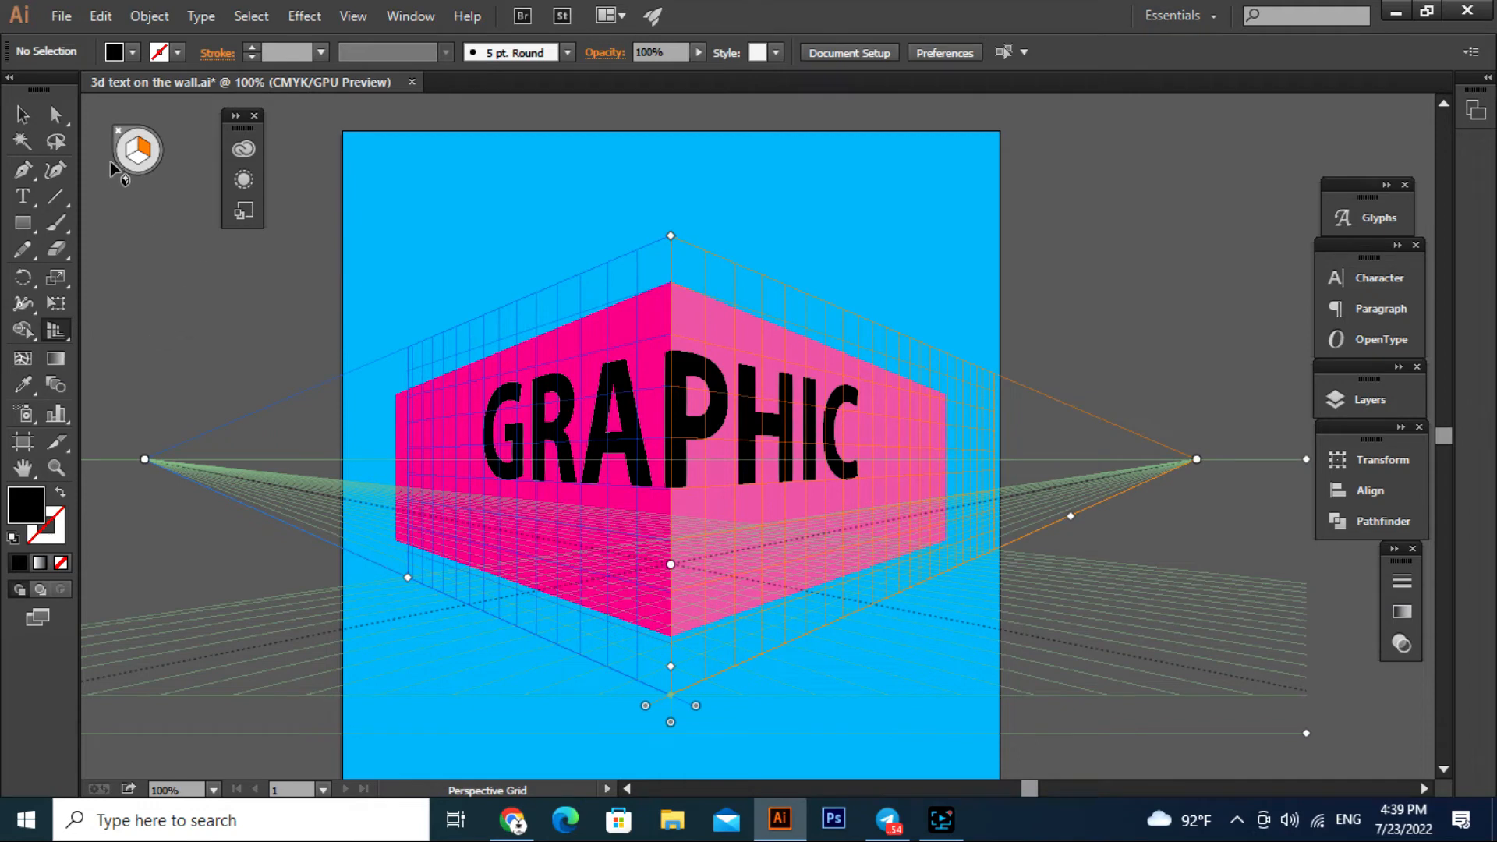
left_click(118, 138)
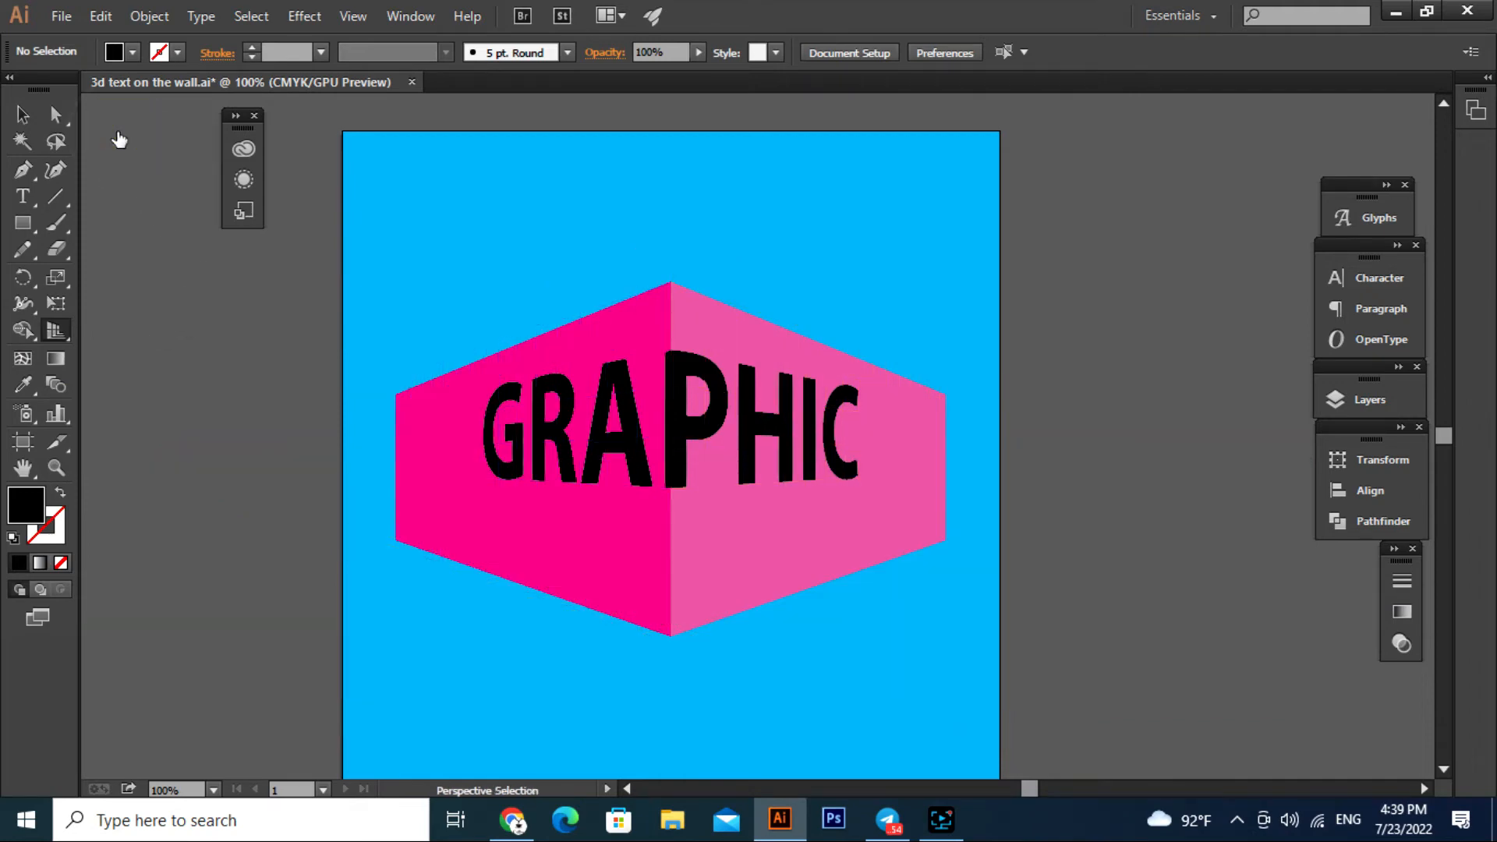
left_click(17, 109)
- Select both text halves and move them down together to roughly the vertical middle of the wall
left_click_drag(855, 657, 809, 628)
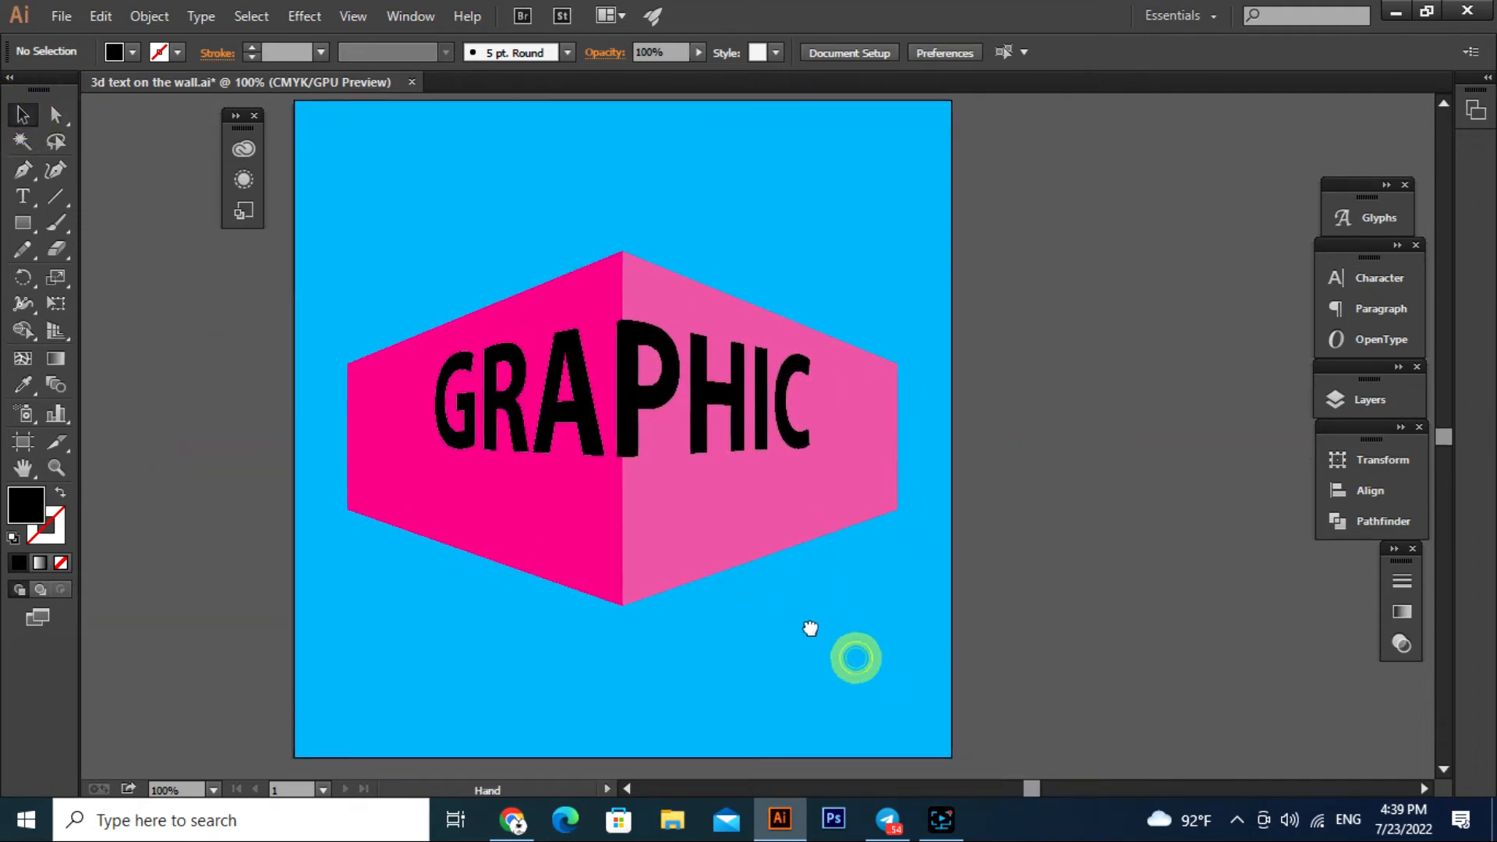
left_click(597, 442)
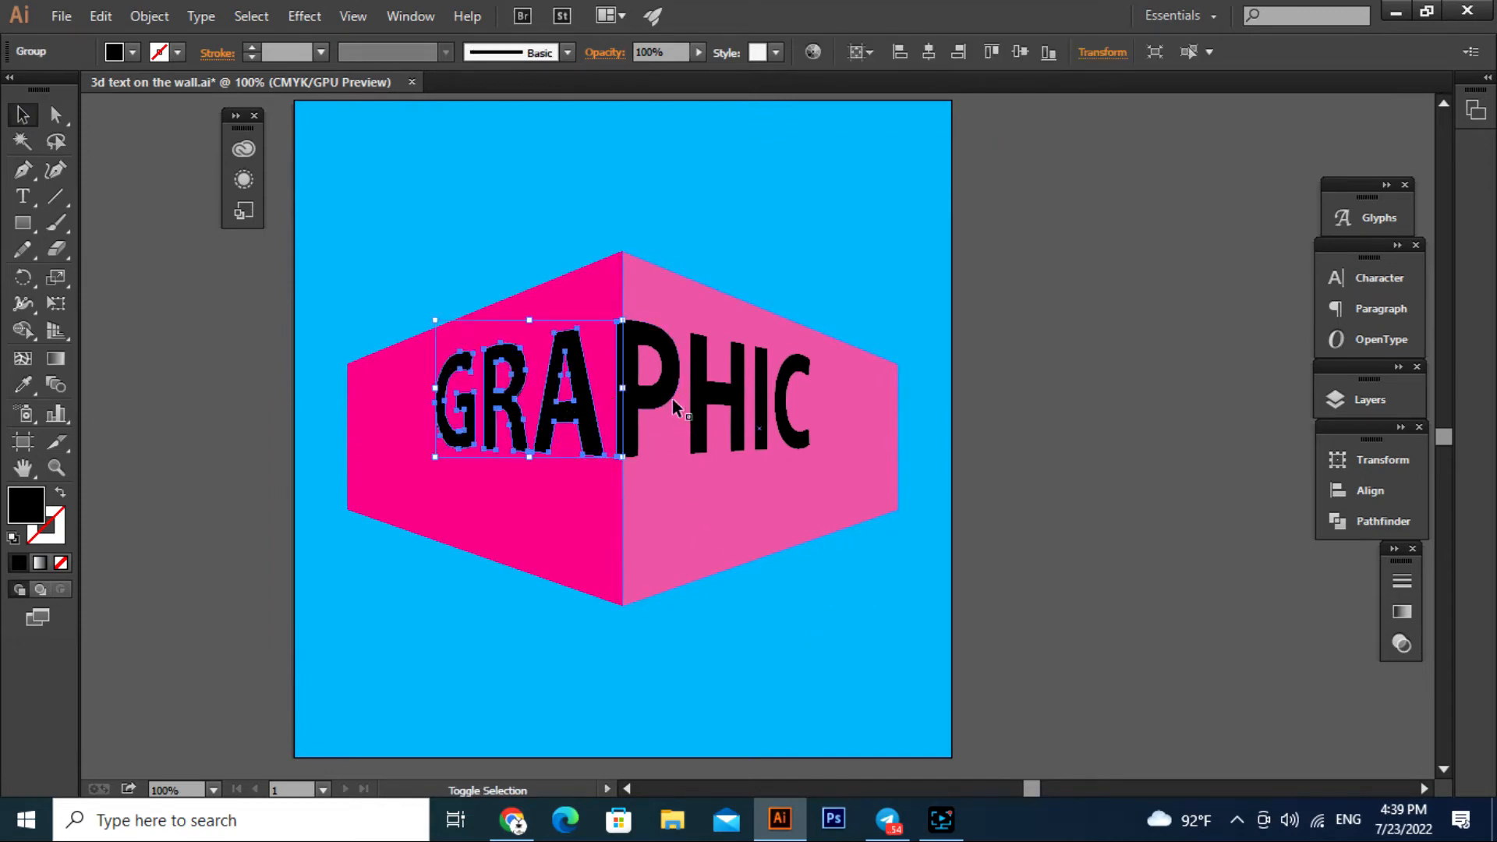
scroll(628, 429, "up", 3, "alt")
left_click_drag(636, 450, 649, 585)
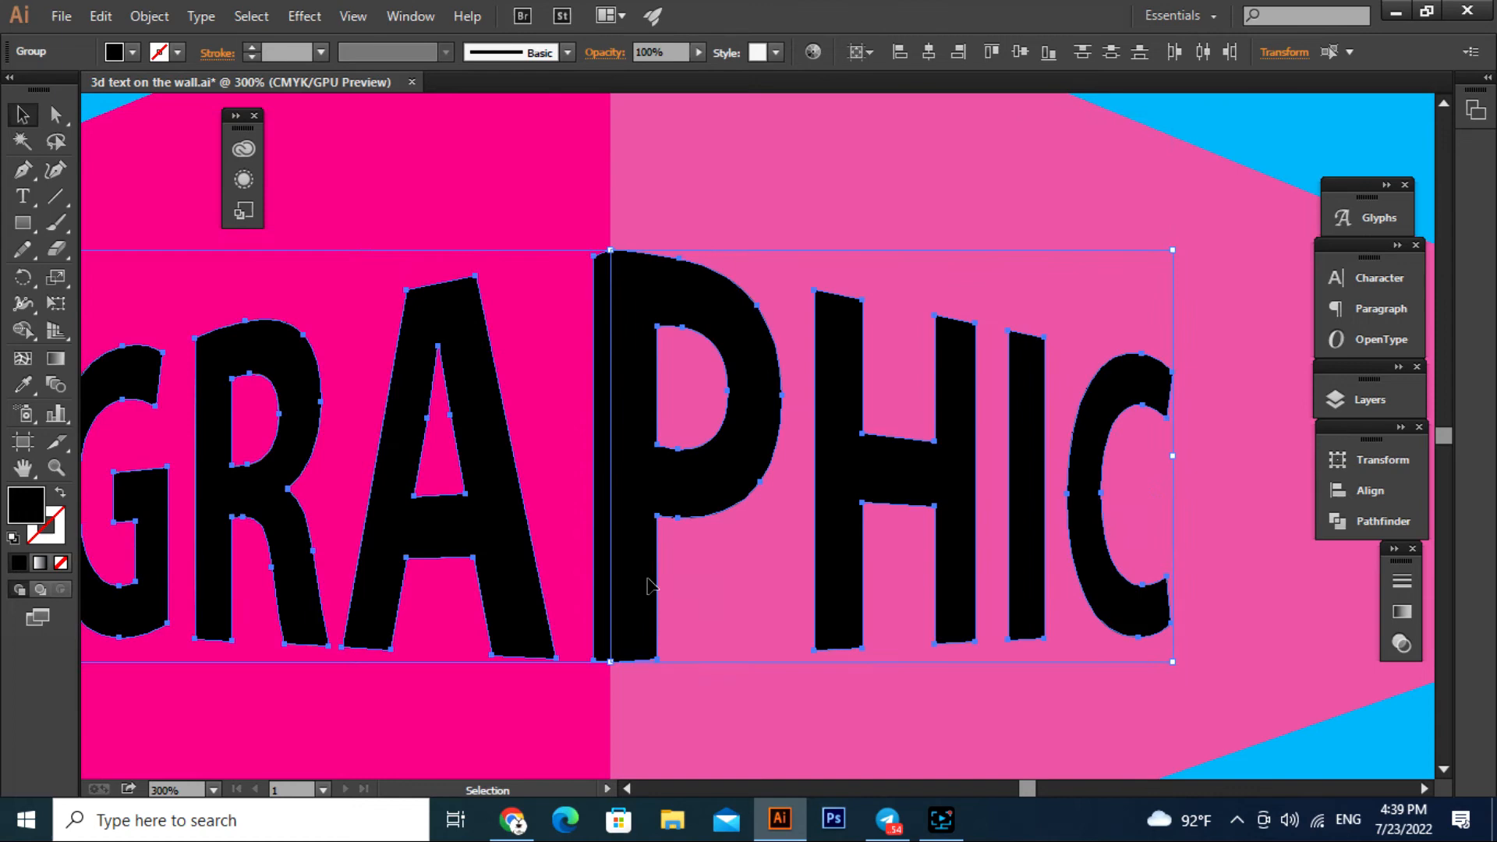
left_click(668, 700)
scroll(621, 684, "up", 4, "alt")
scroll(617, 668, "down", 4, "alt")
scroll(623, 666, "down", 6, "alt")
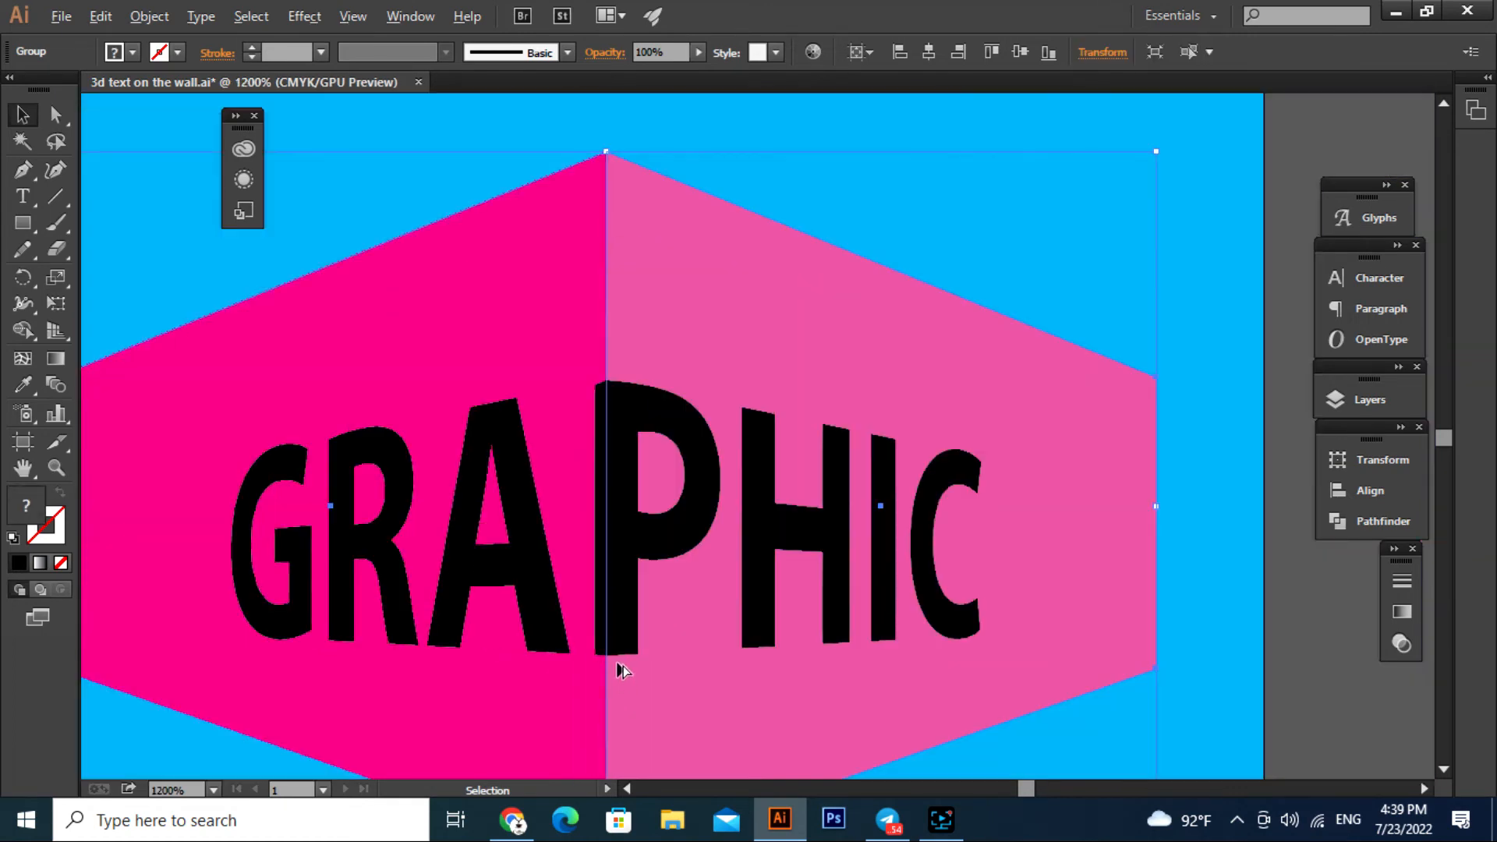
left_click(1154, 507)
left_click_drag(829, 565, 785, 498)
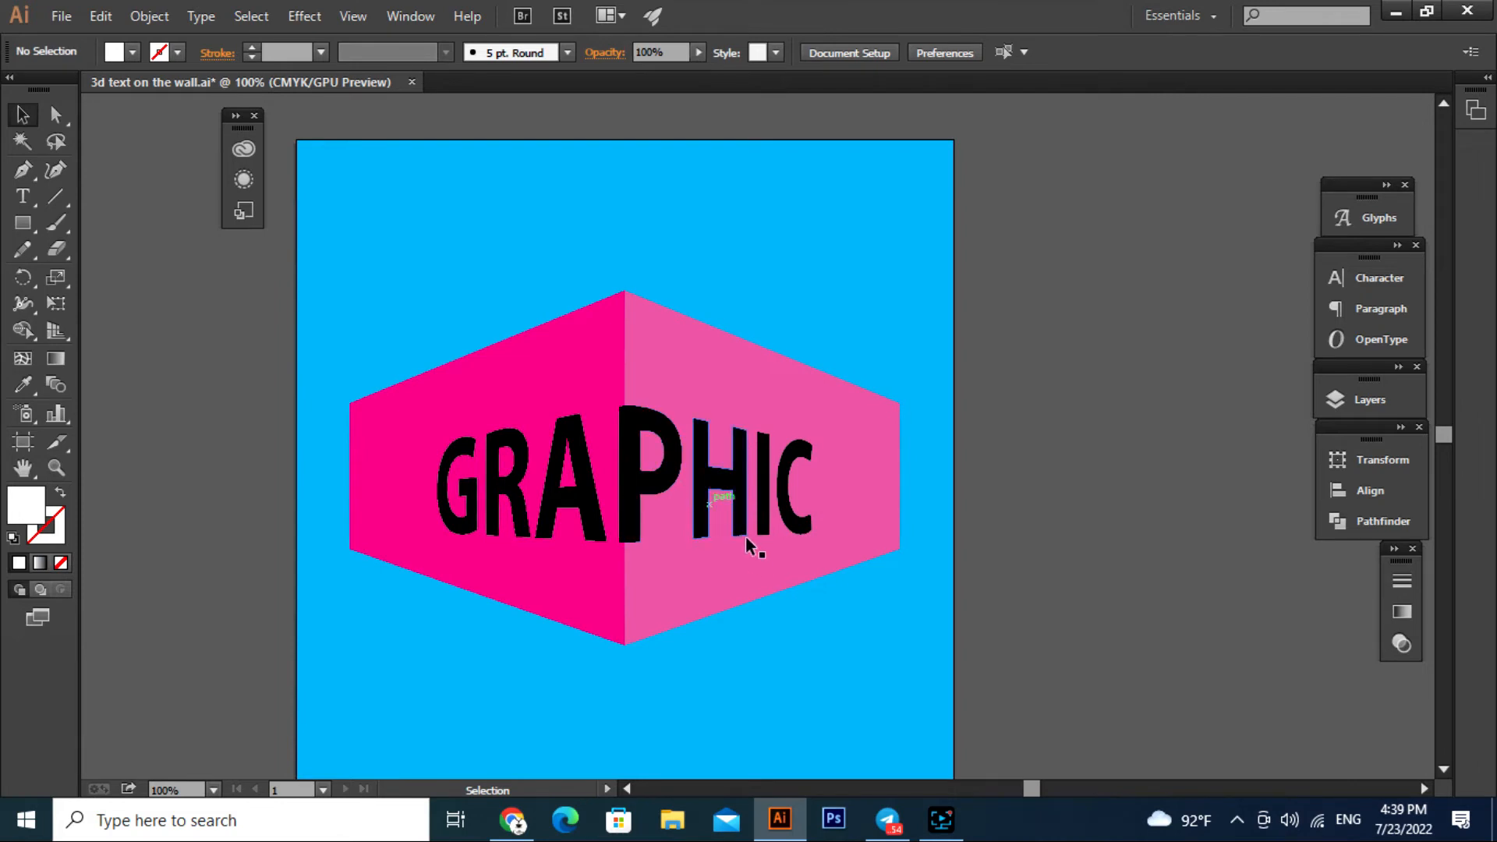
- Recolor the PHIC half with the dark gray swatch below the artboard using the Eyedropper, and deselect it
left_click_drag(749, 609, 702, 471)
scroll(725, 447, "down", 1, "alt")
left_click(699, 402)
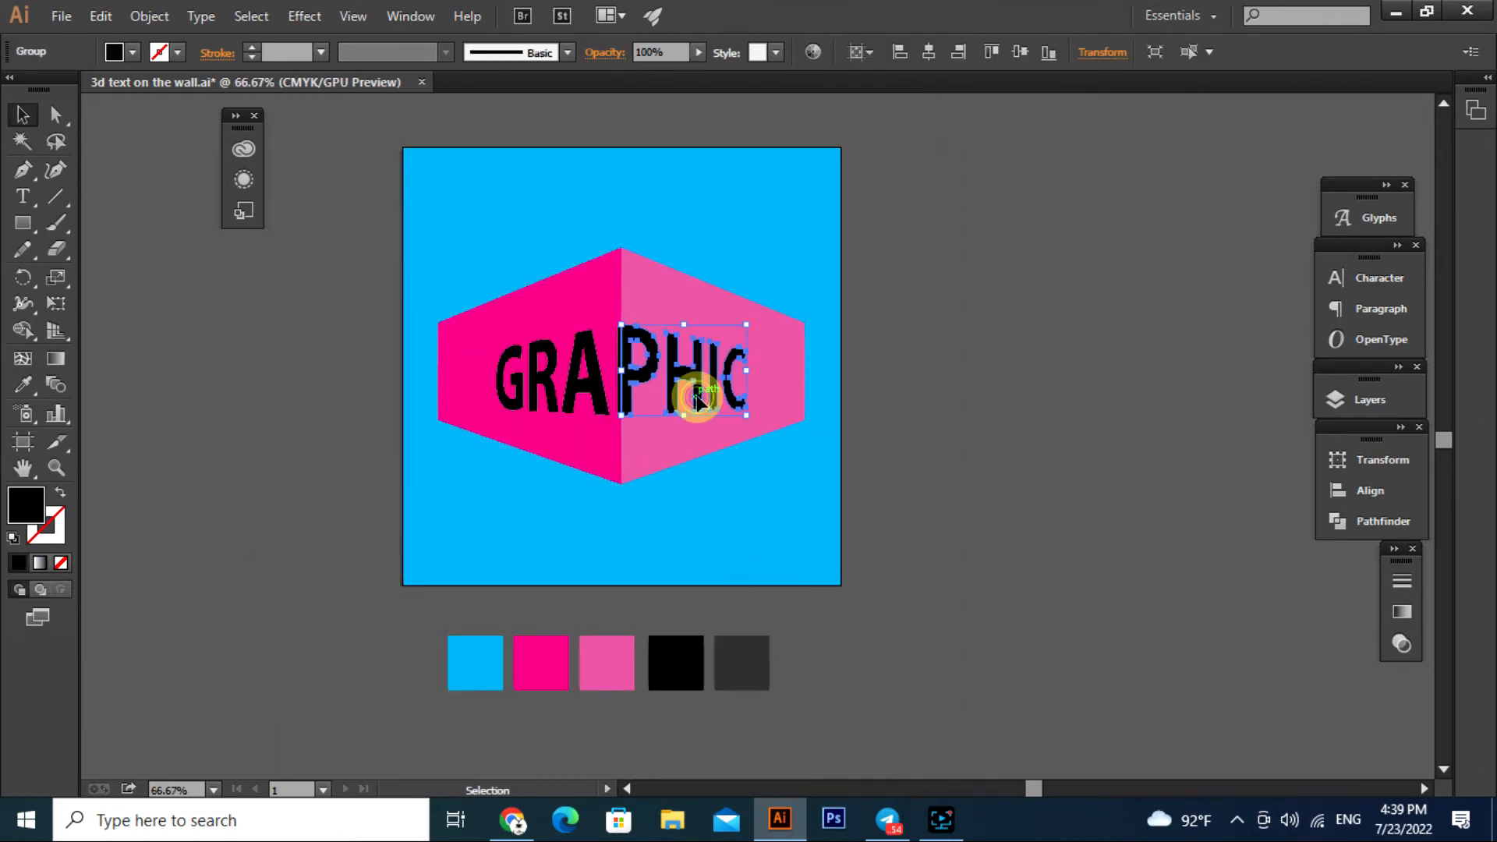
key("i")
left_click(741, 660)
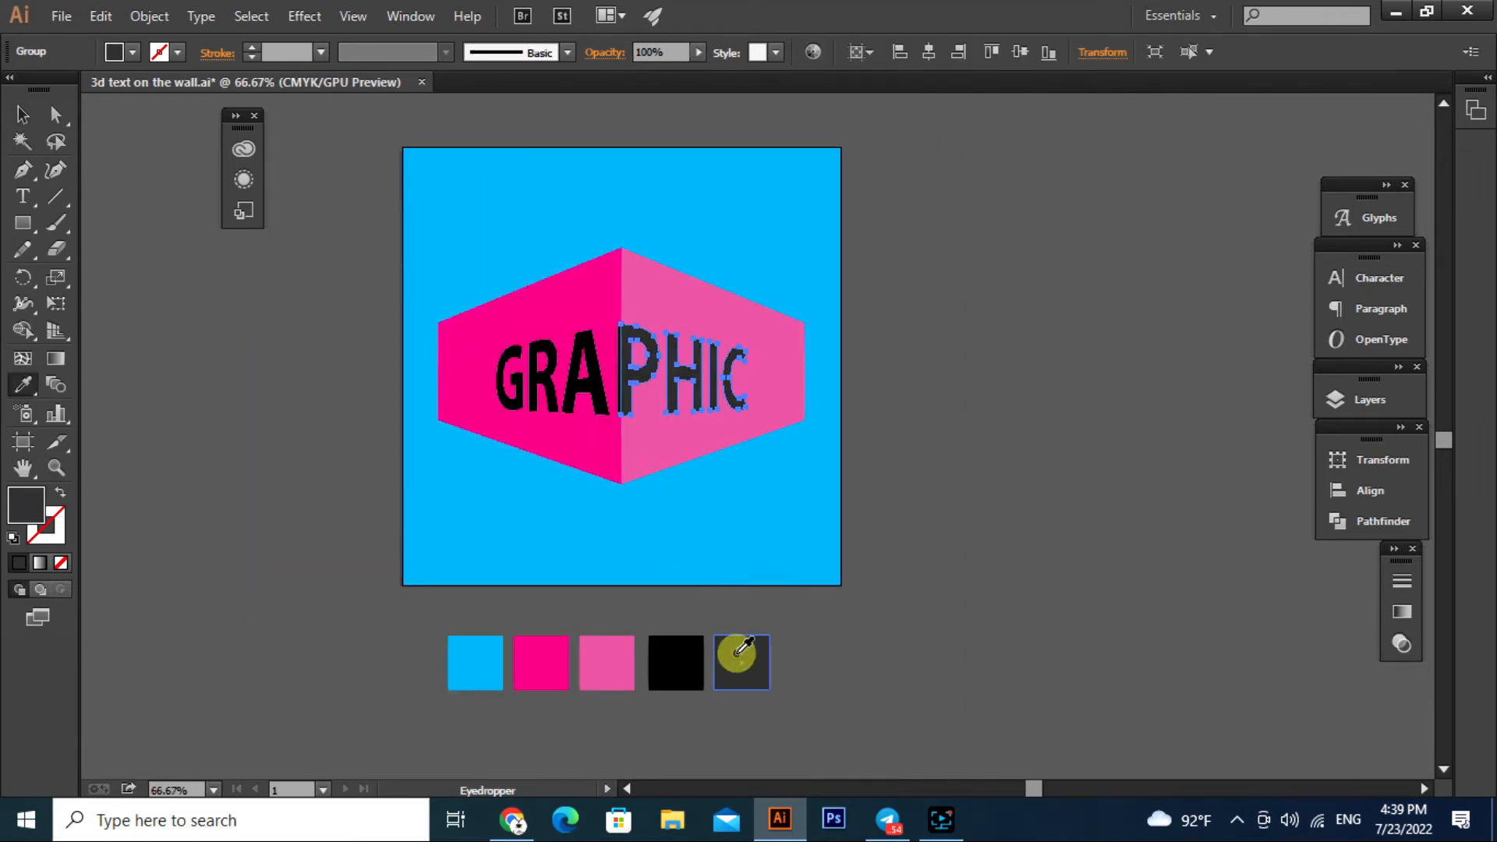
left_click(22, 115)
left_click(204, 309)
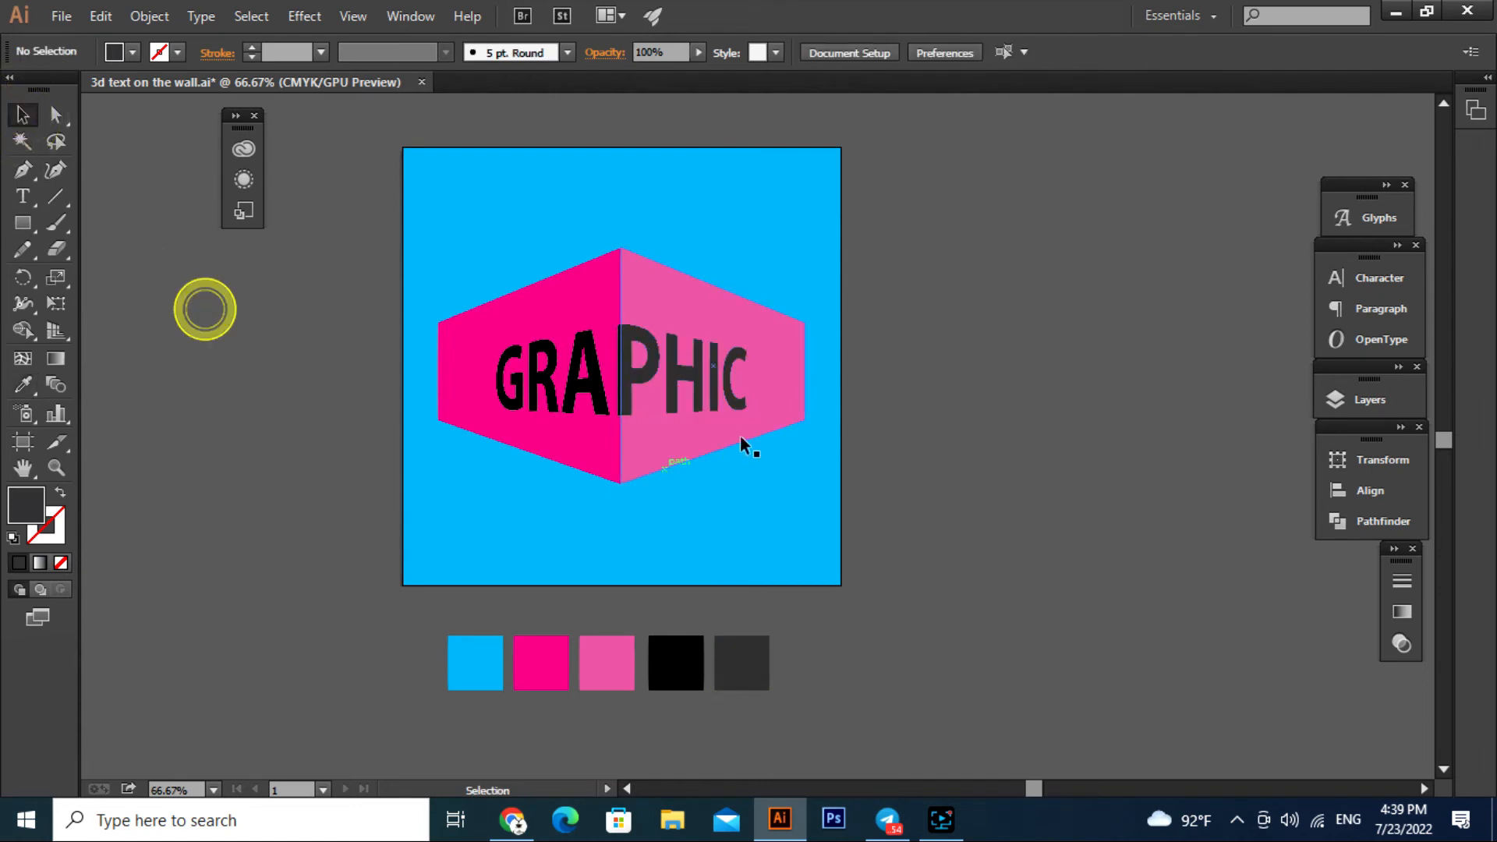
- Draw a closed dark gray four-sided Pen shape from the left wall's bottom edge out past the artboard's left side
scroll(611, 340, "up", 2, "alt")
scroll(612, 340, "down", 1)
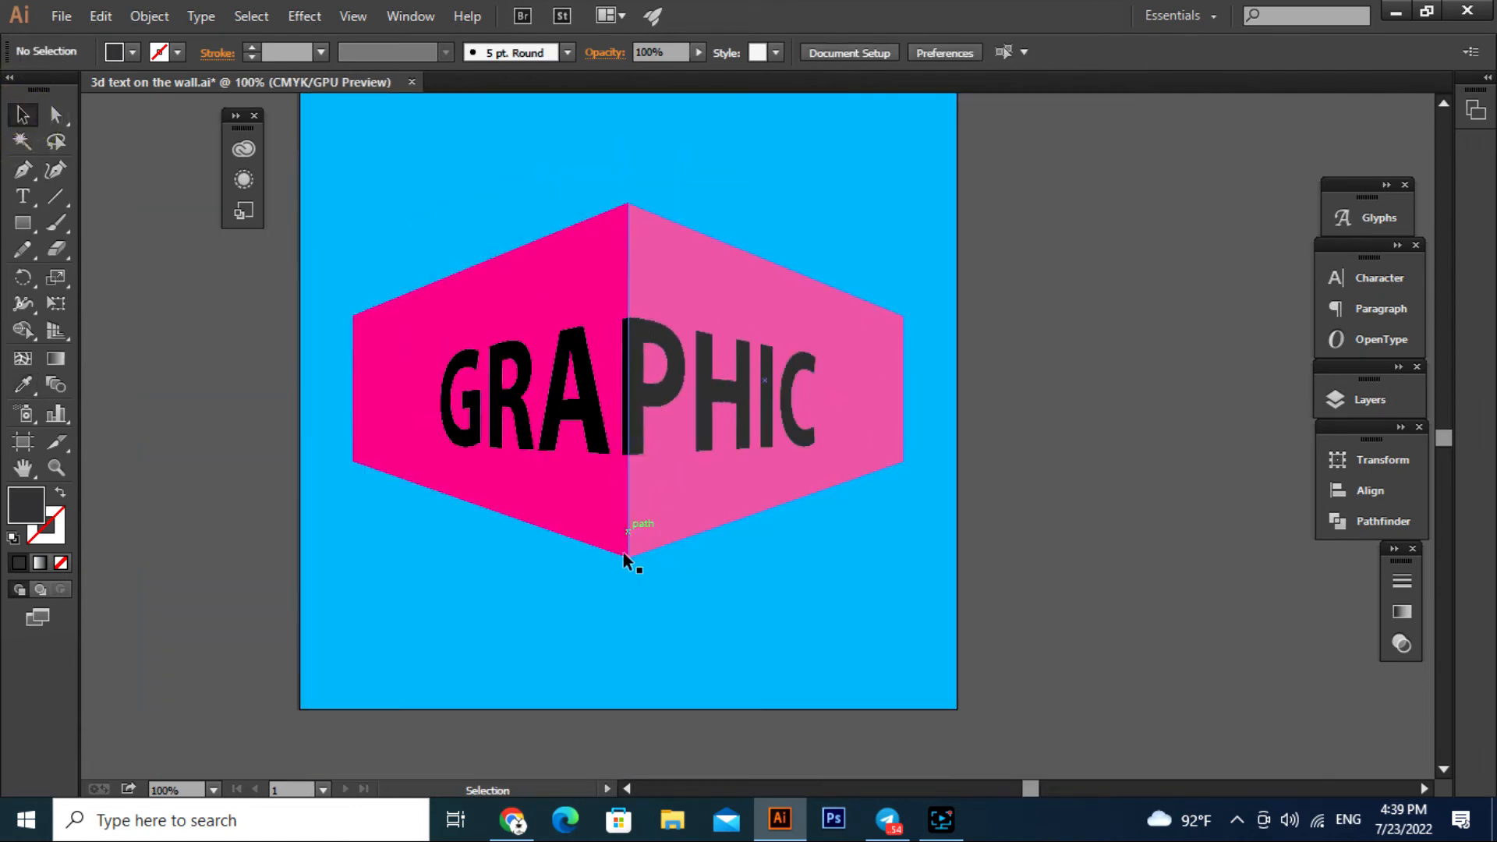
left_click_drag(596, 569, 645, 503)
key("p")
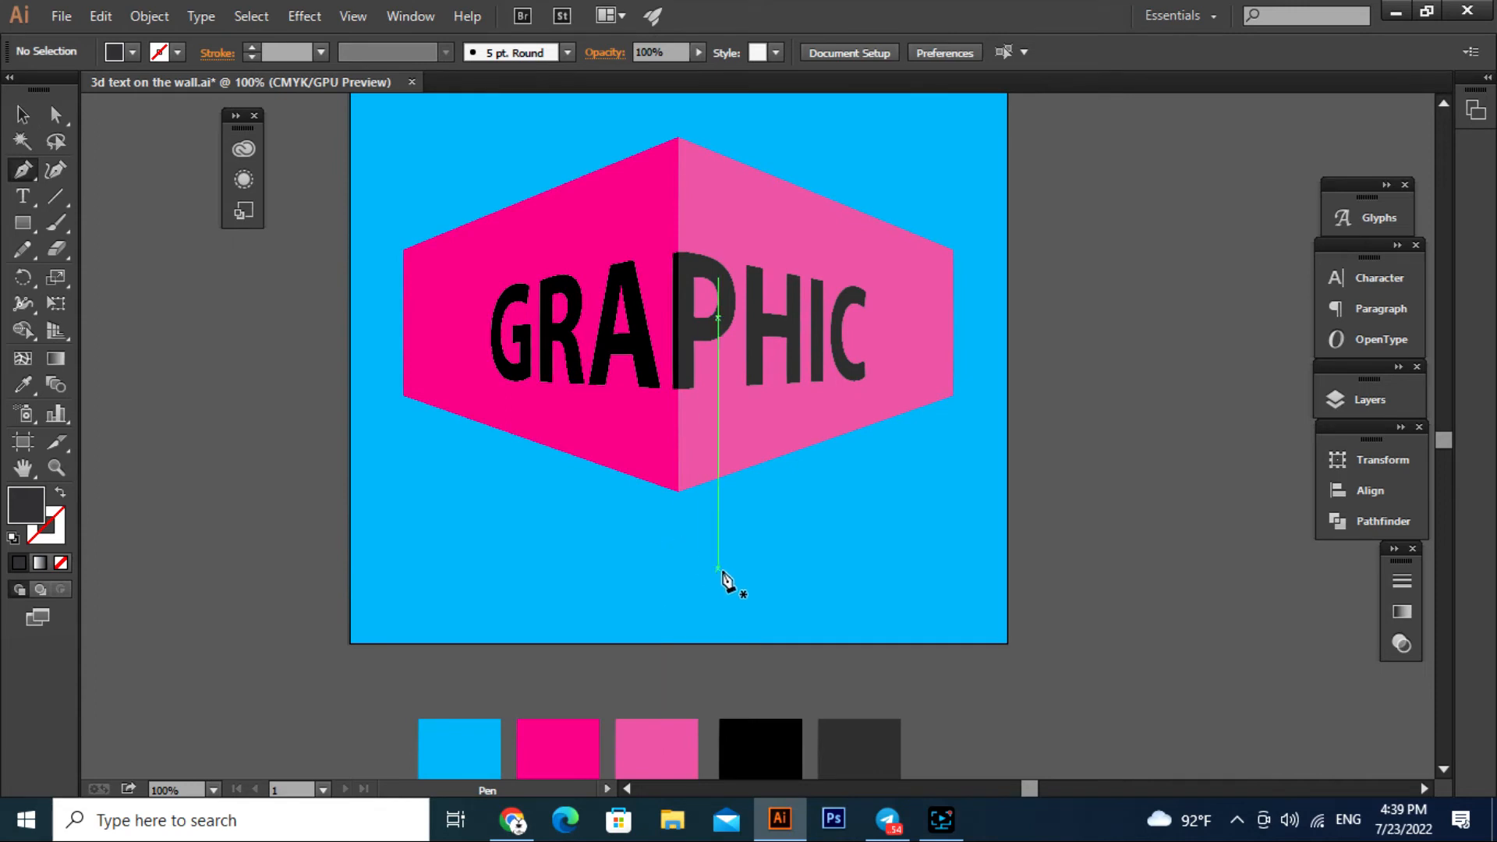
scroll(588, 507, "up", 1, "alt")
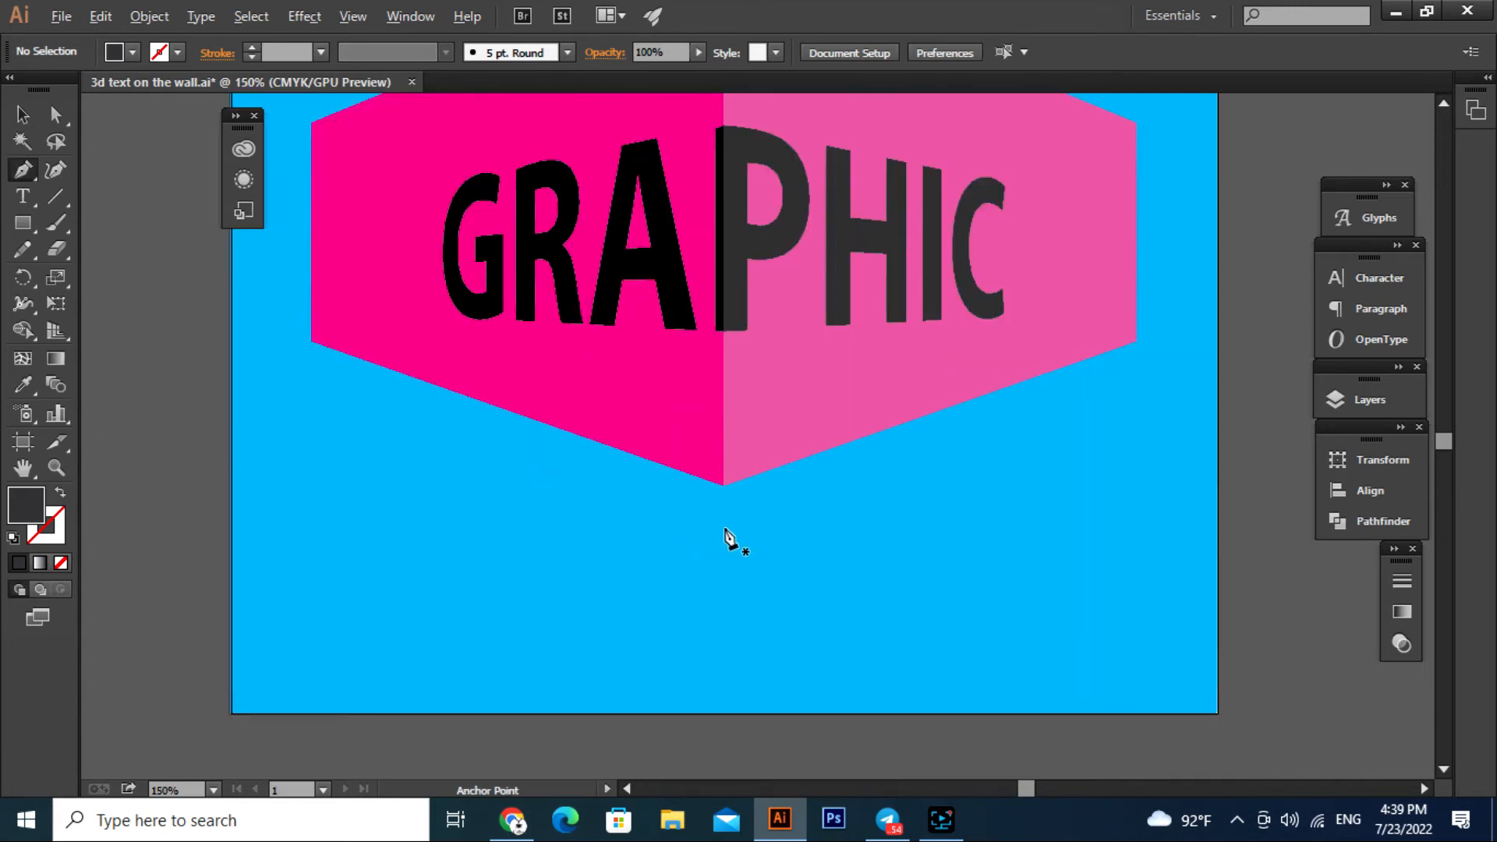
left_click(723, 485)
left_click(213, 651)
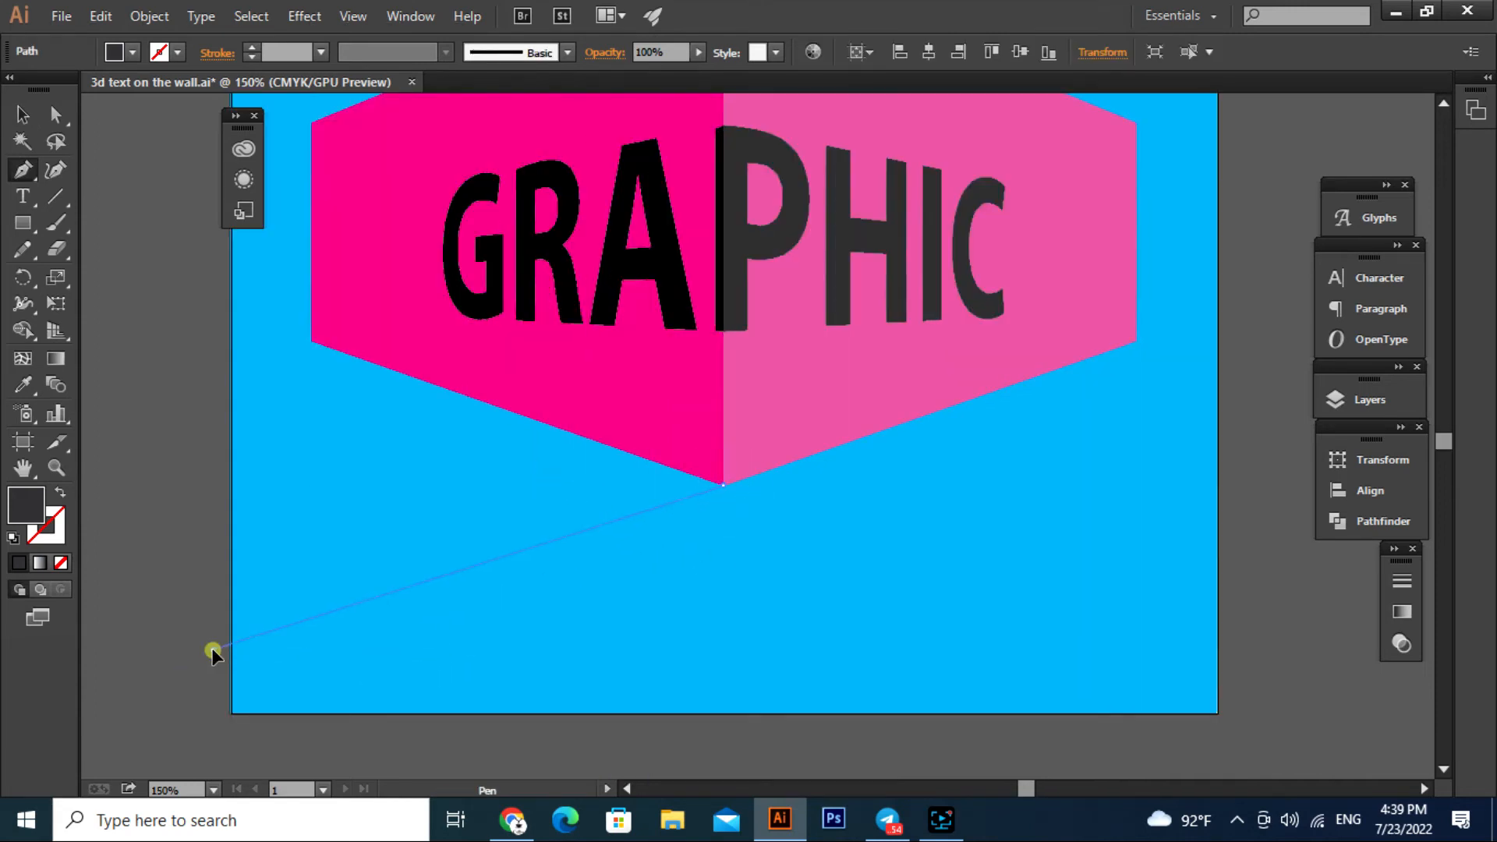
left_click(148, 383)
left_click(311, 343)
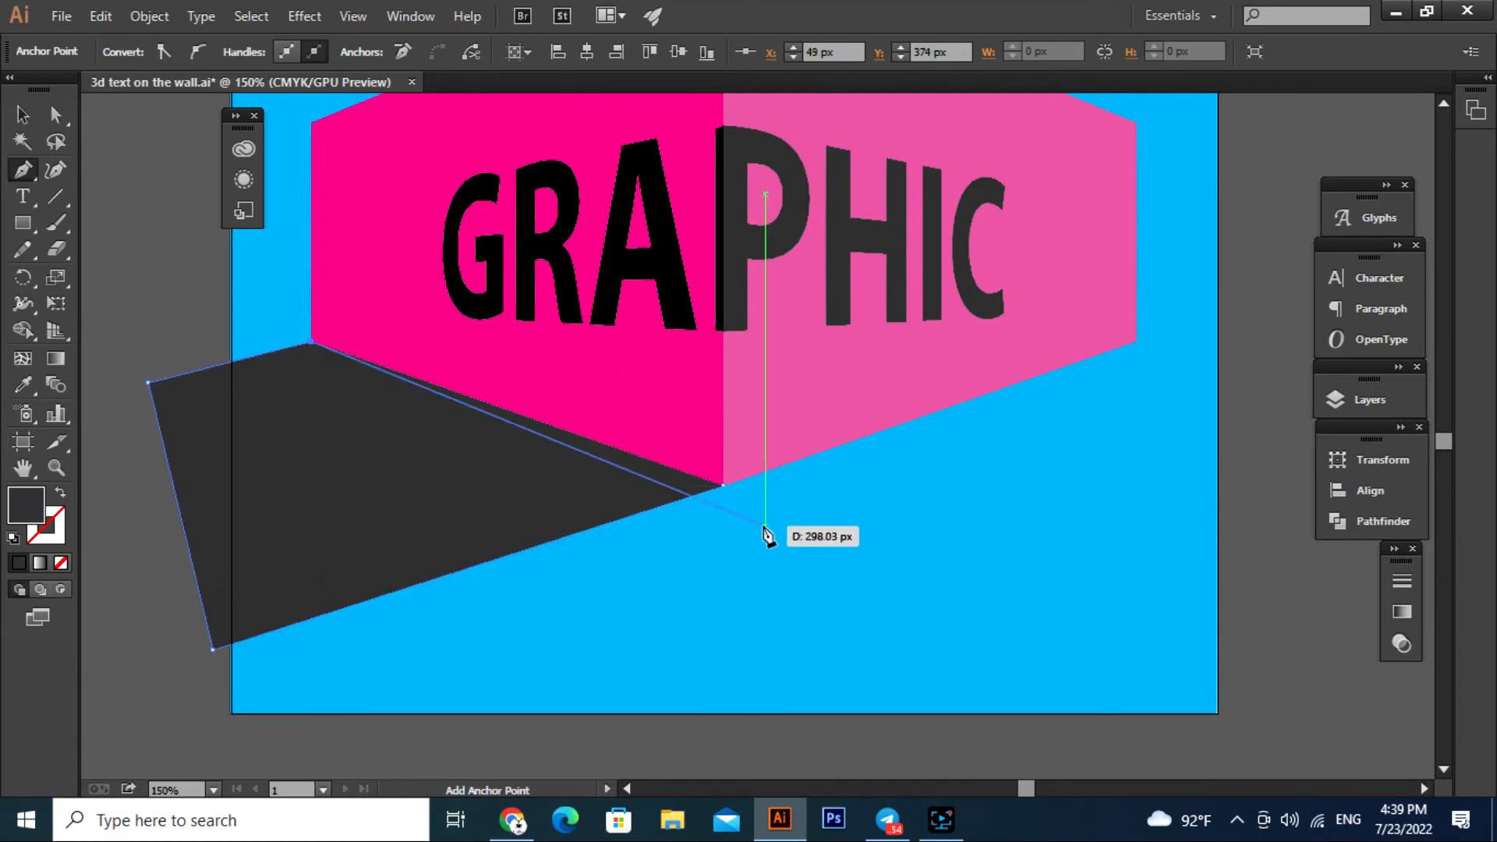
left_click(724, 486)
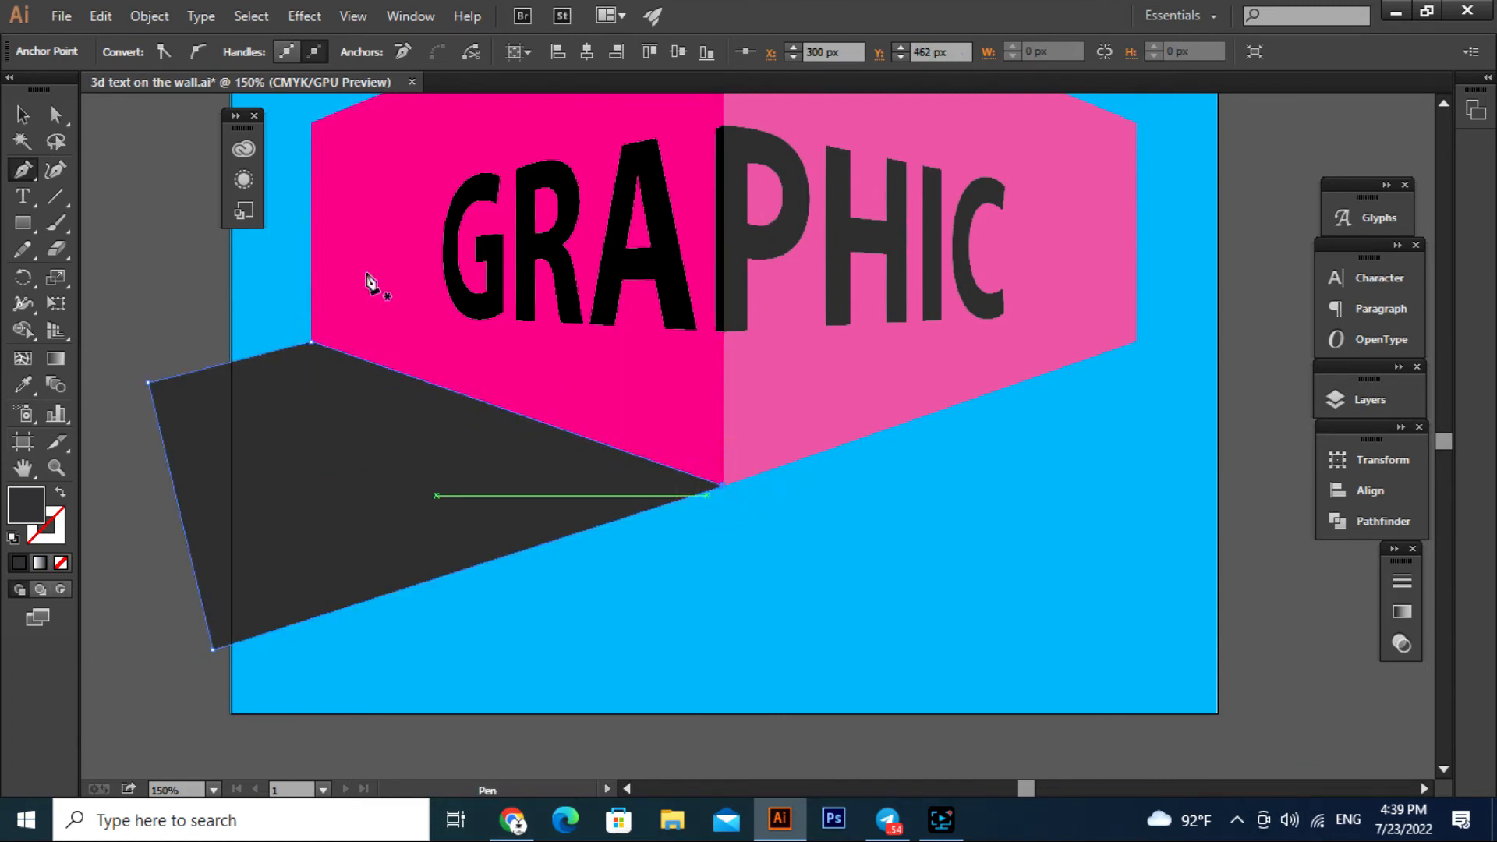
left_click(22, 114)
scroll(530, 491, "down", 2)
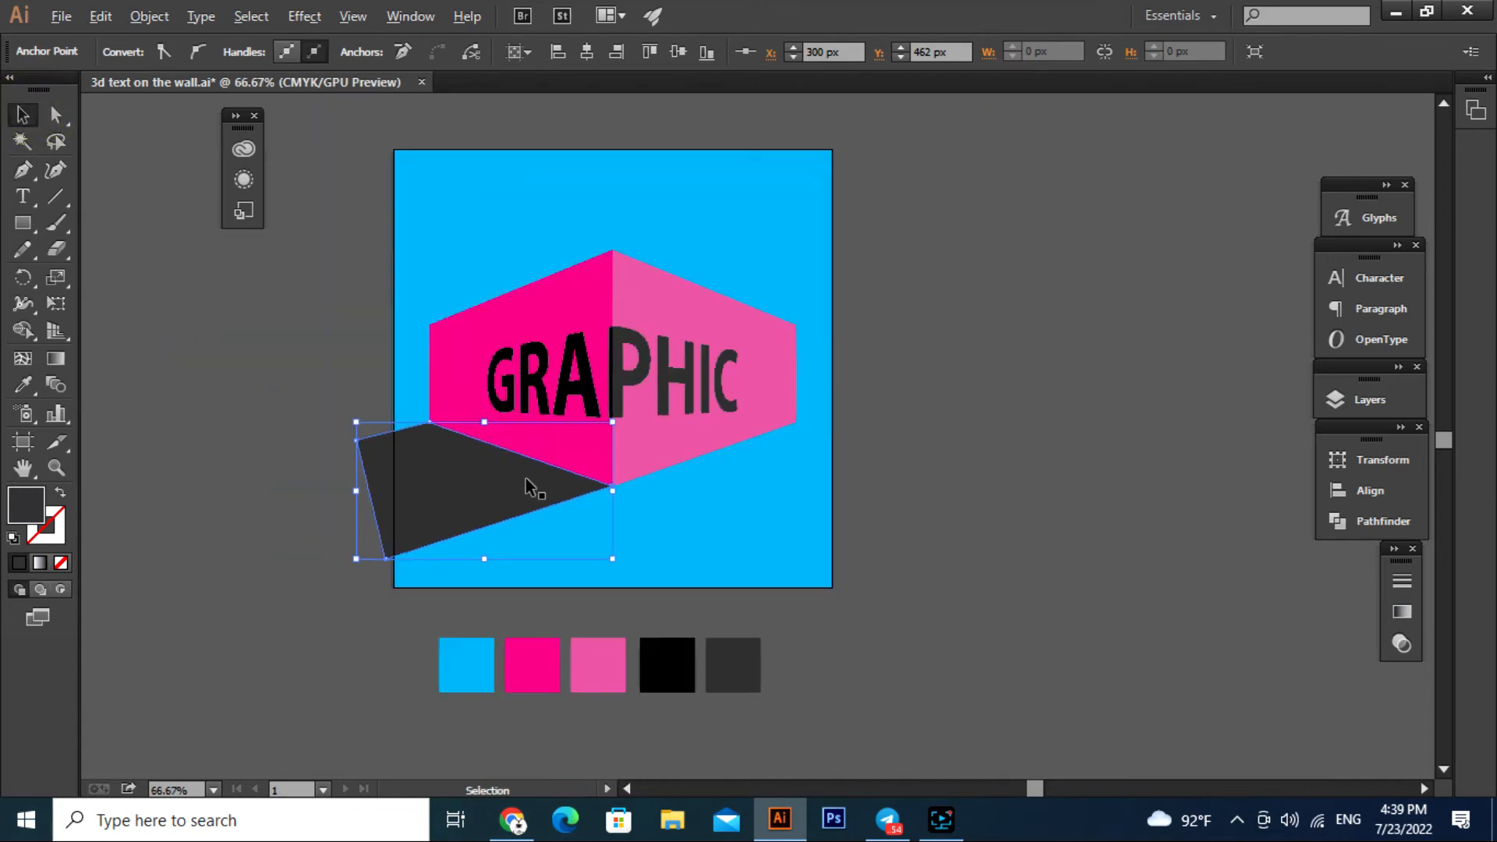
- Set the dark gray ground shape's blending mode to Multiply
left_click(1271, 521)
left_click(468, 485)
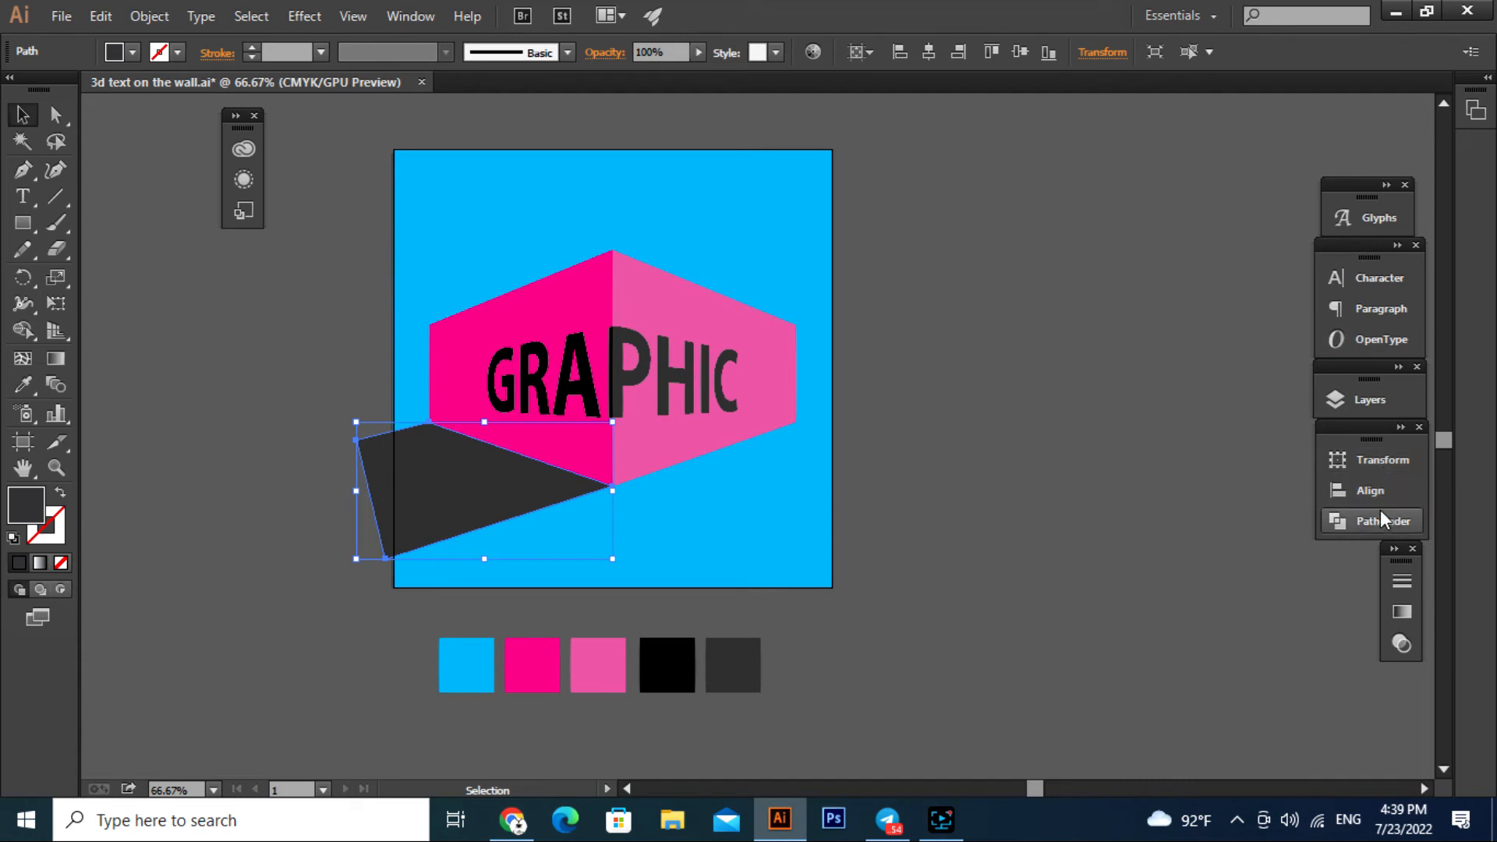
left_click(1397, 612)
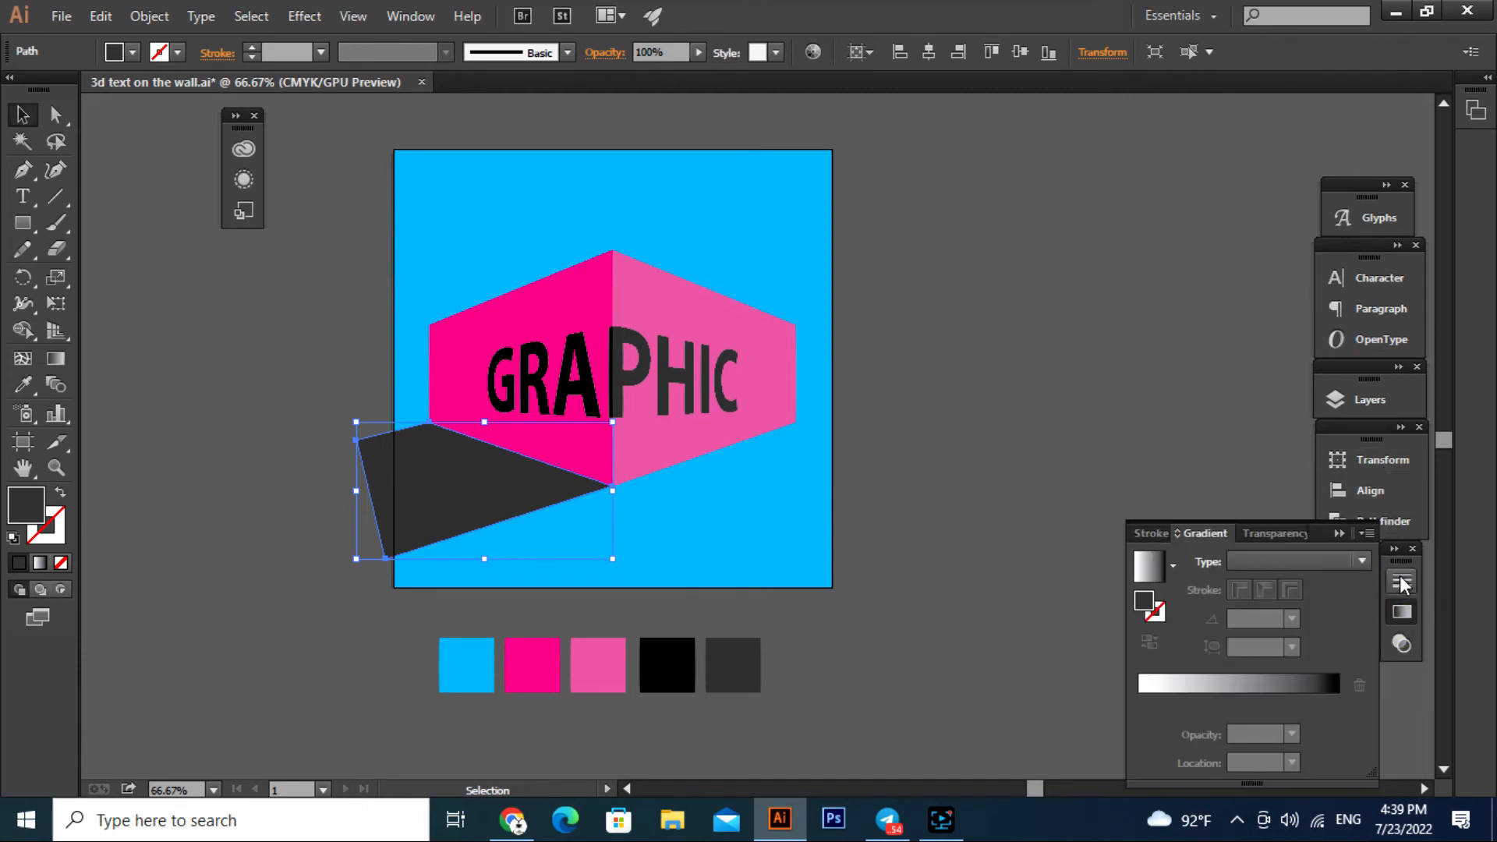
left_click(1263, 537)
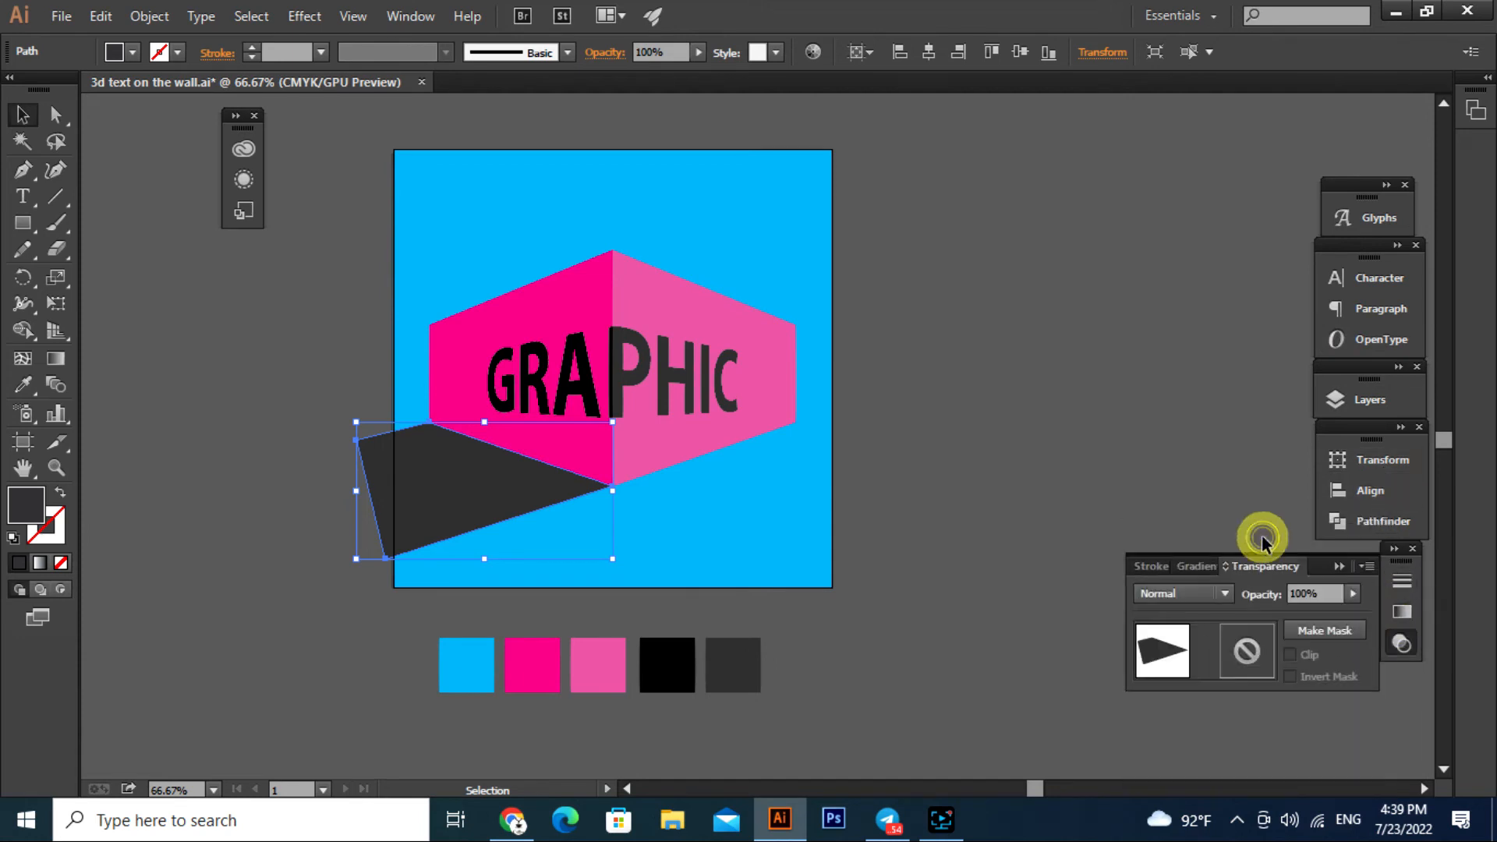
left_click(1226, 595)
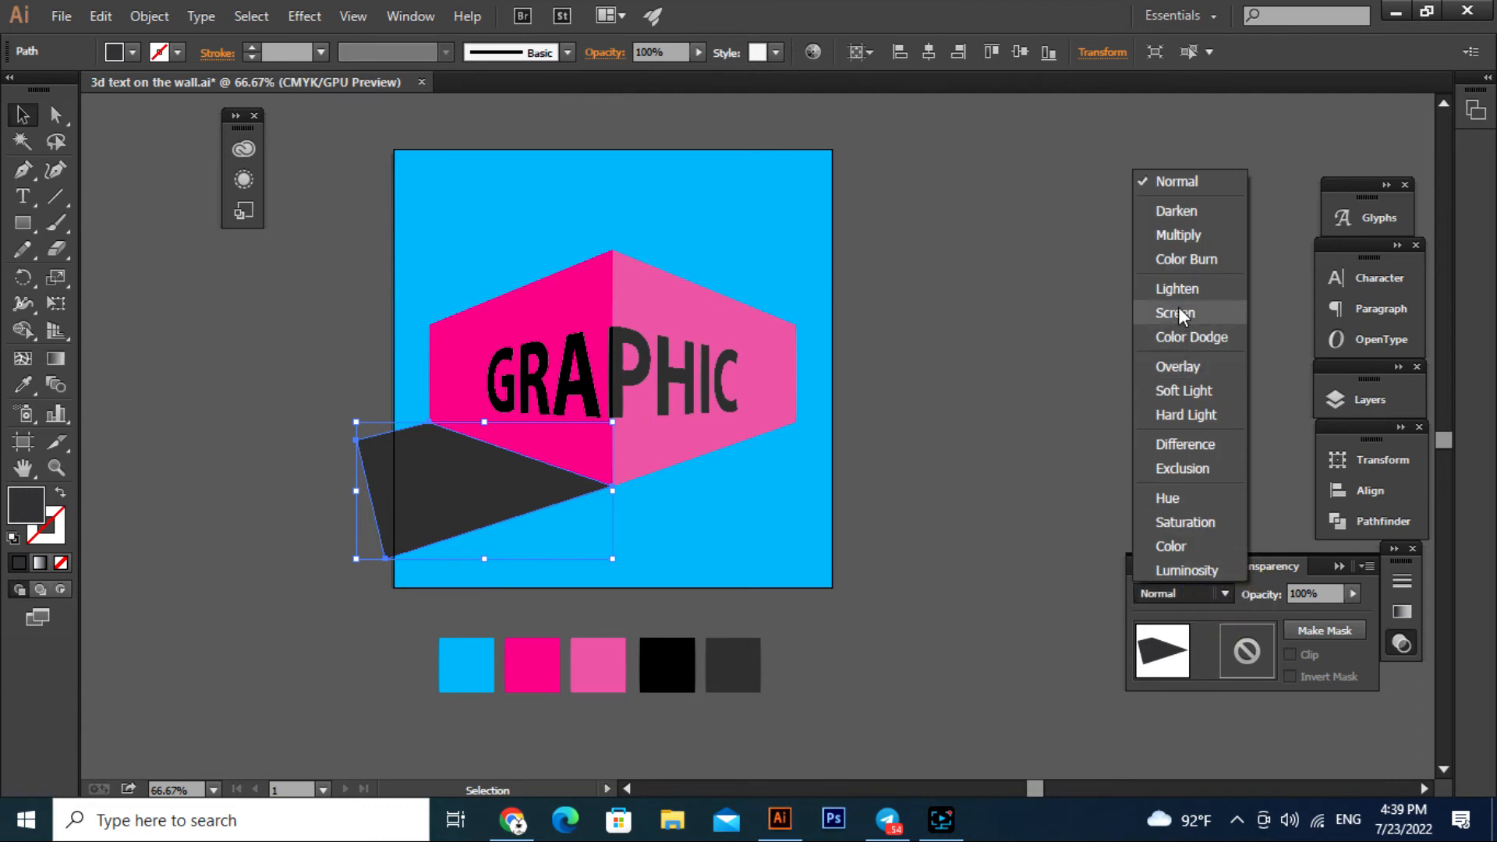
left_click(1172, 236)
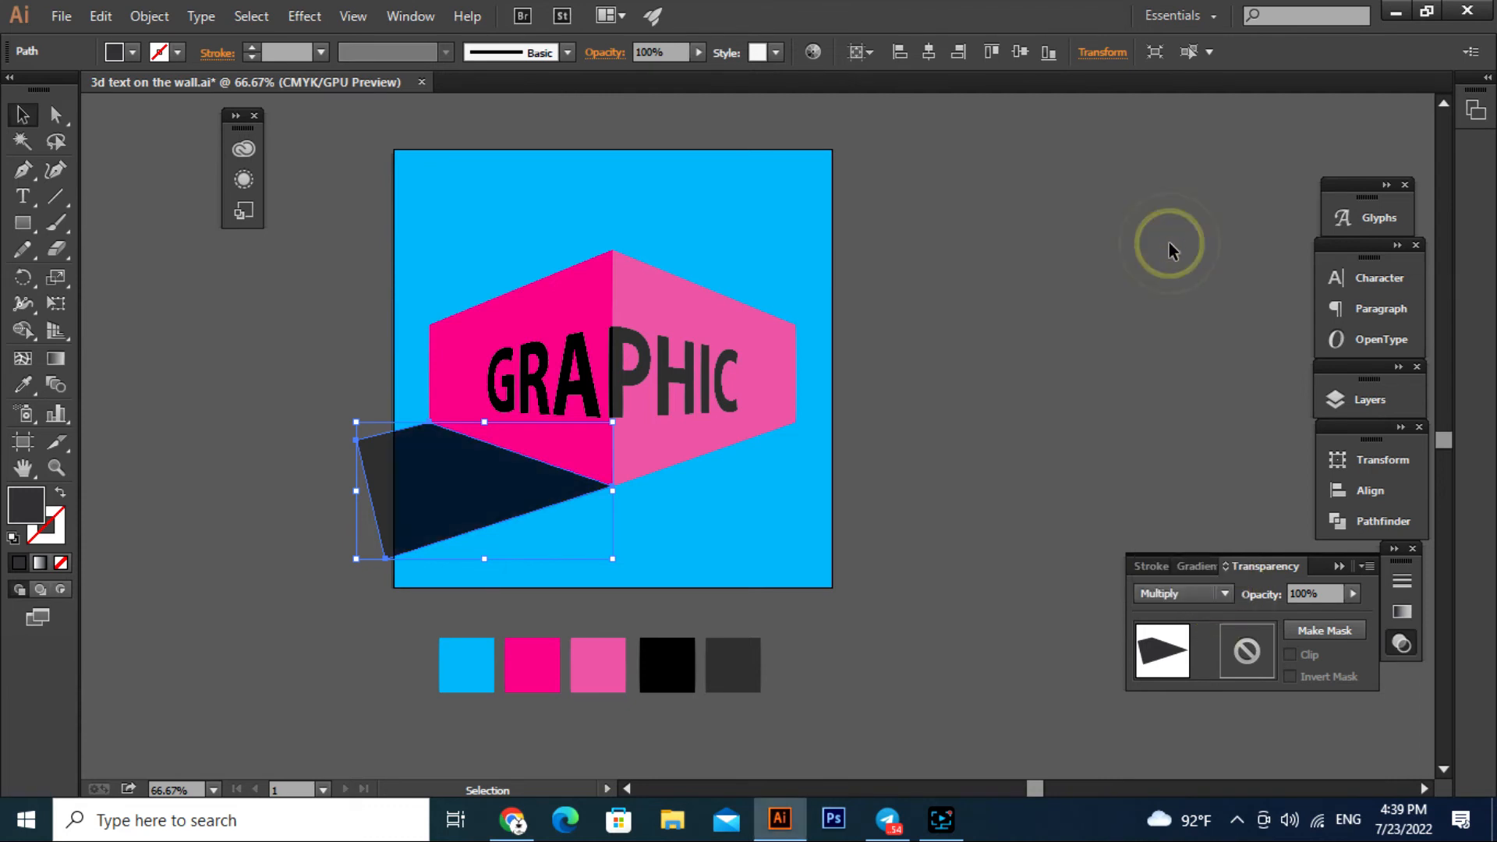
left_click(963, 423)
left_click(392, 521)
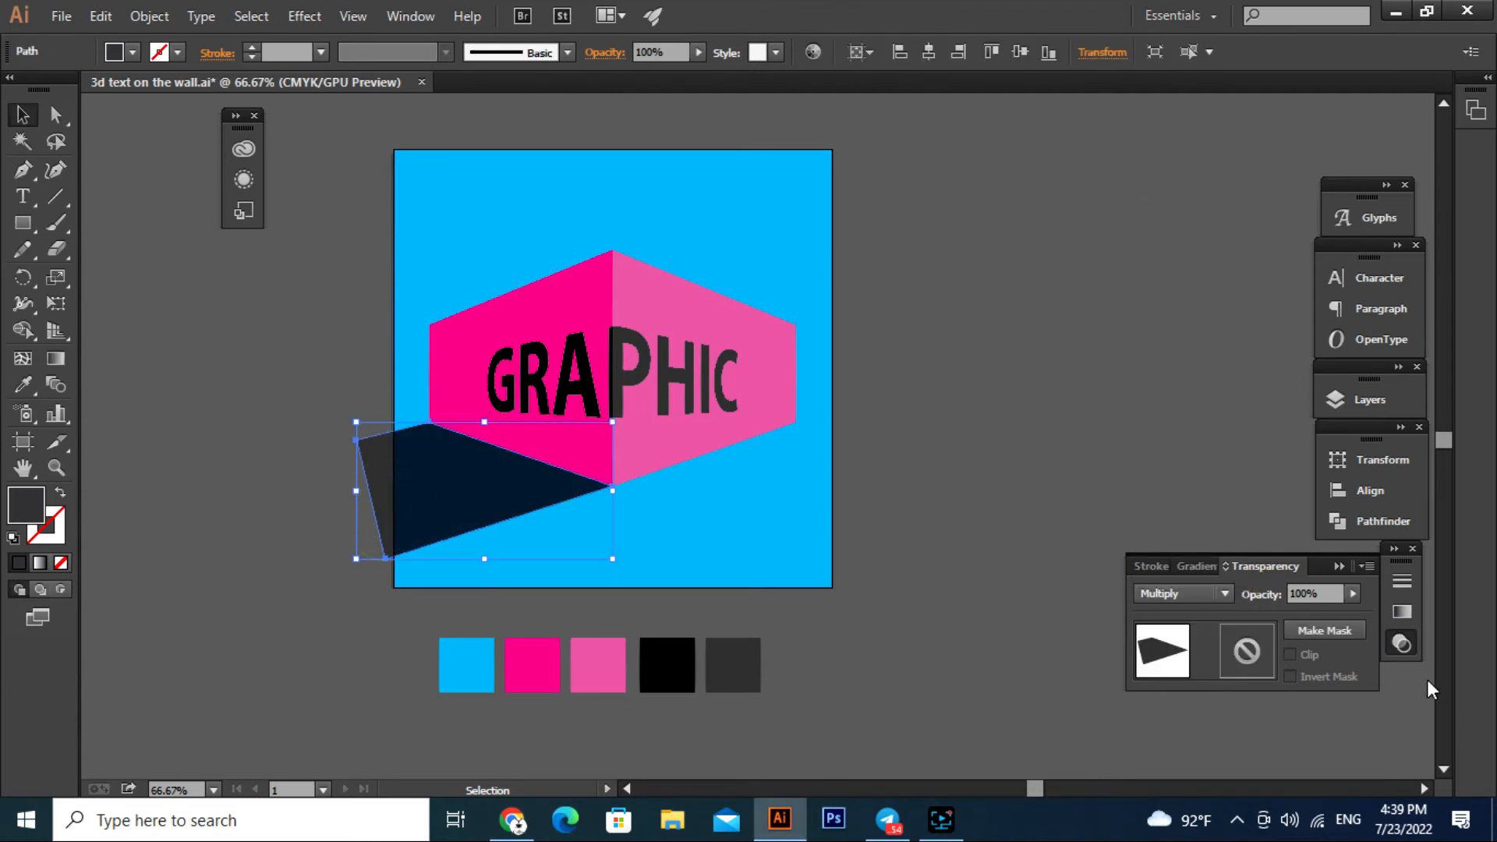
- Lower the ground shadow's opacity to 41% and deselect it
left_click(1350, 592)
left_click_drag(1354, 613, 1298, 612)
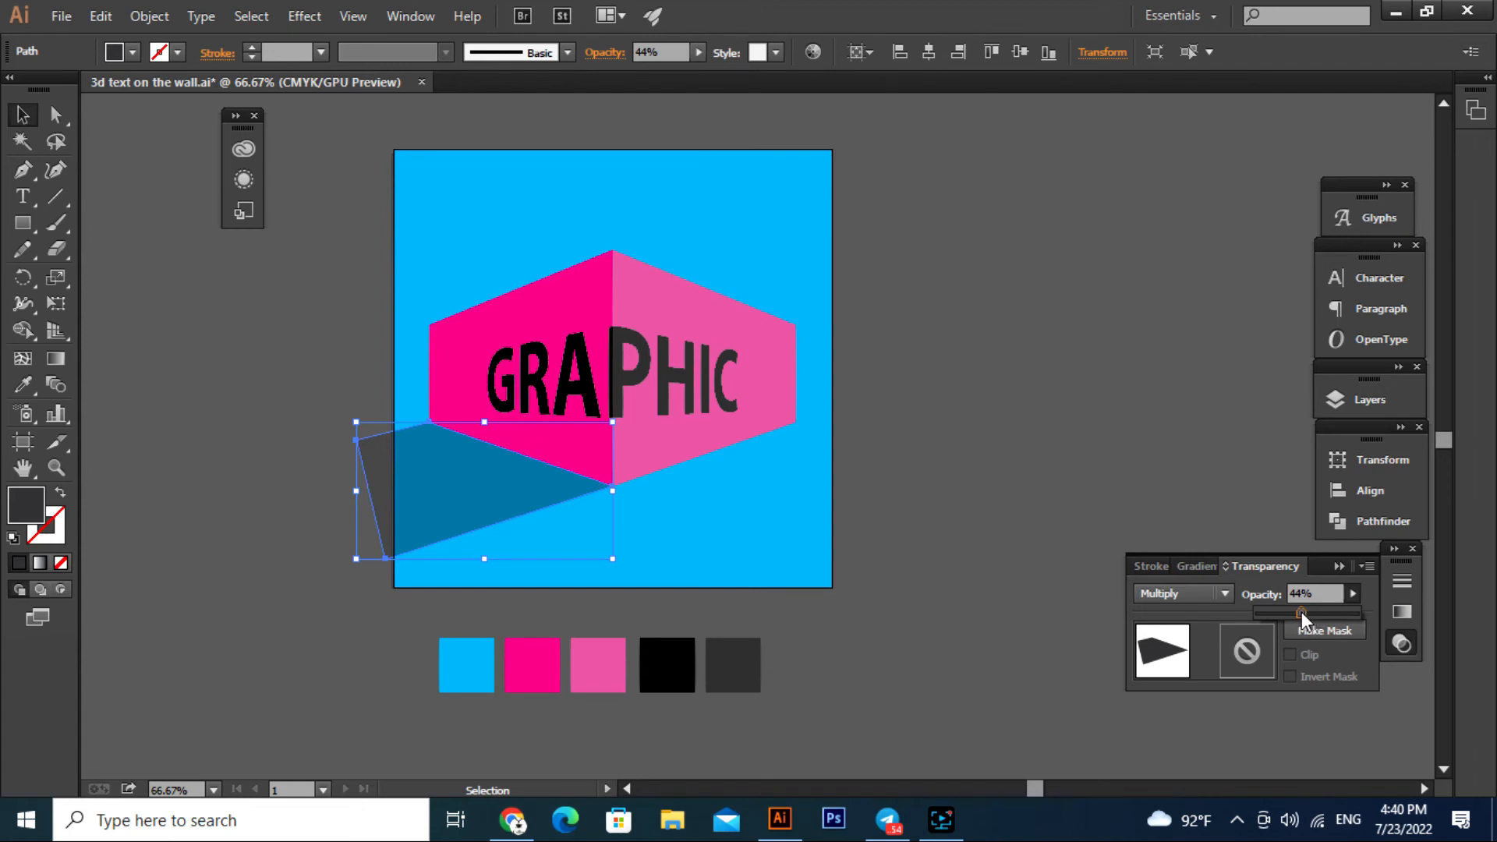
left_click_drag(1296, 612, 1295, 612)
left_click(1014, 474)
left_click(1022, 481)
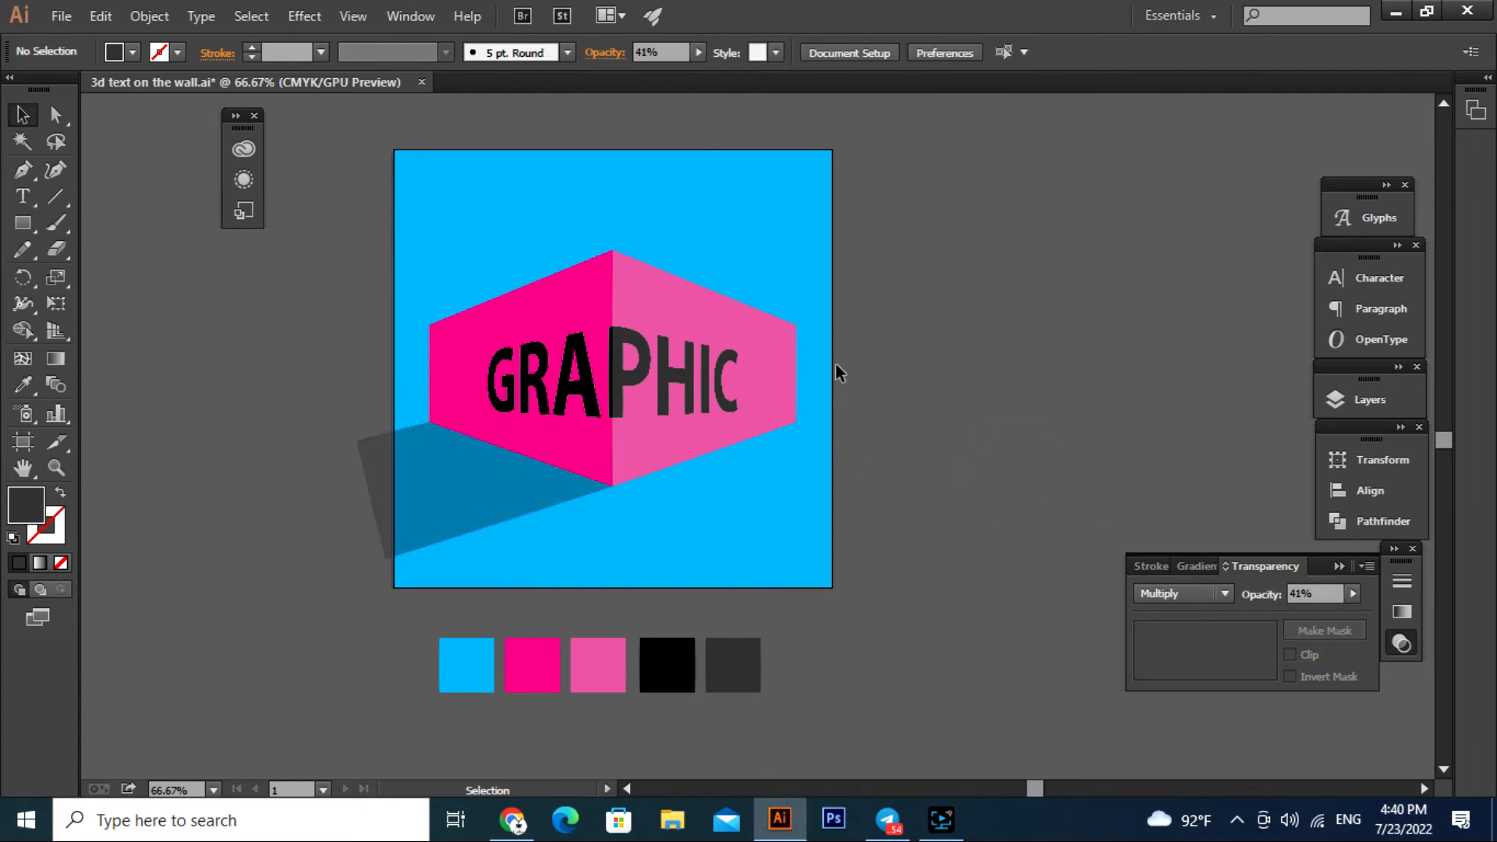
- Unlock all objects and place a copy of the blue background rectangle in front of all the artwork
left_click(149, 15)
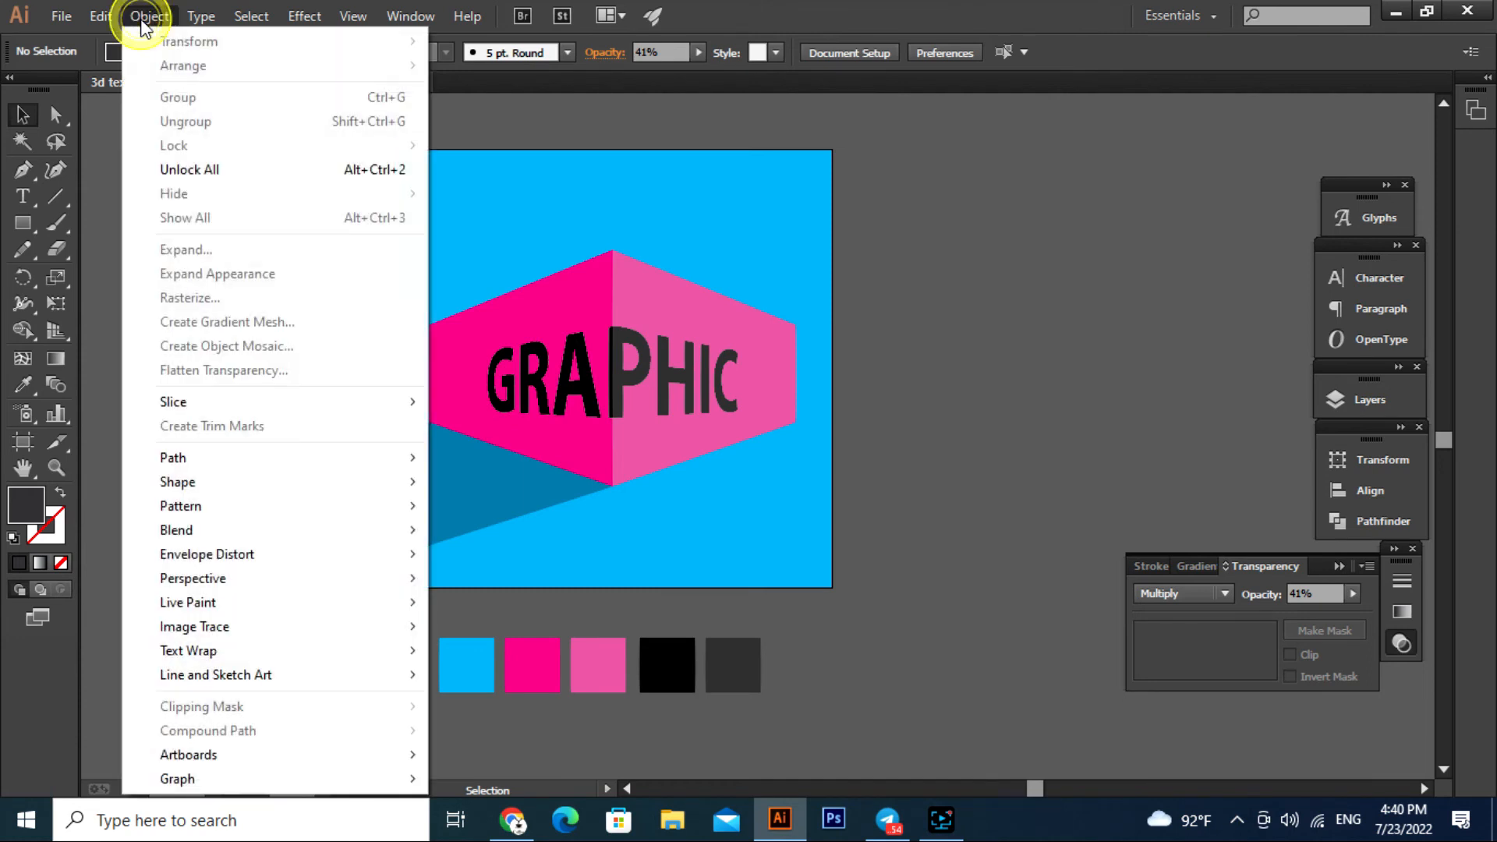
left_click(181, 164)
left_click(324, 320)
left_click(823, 177)
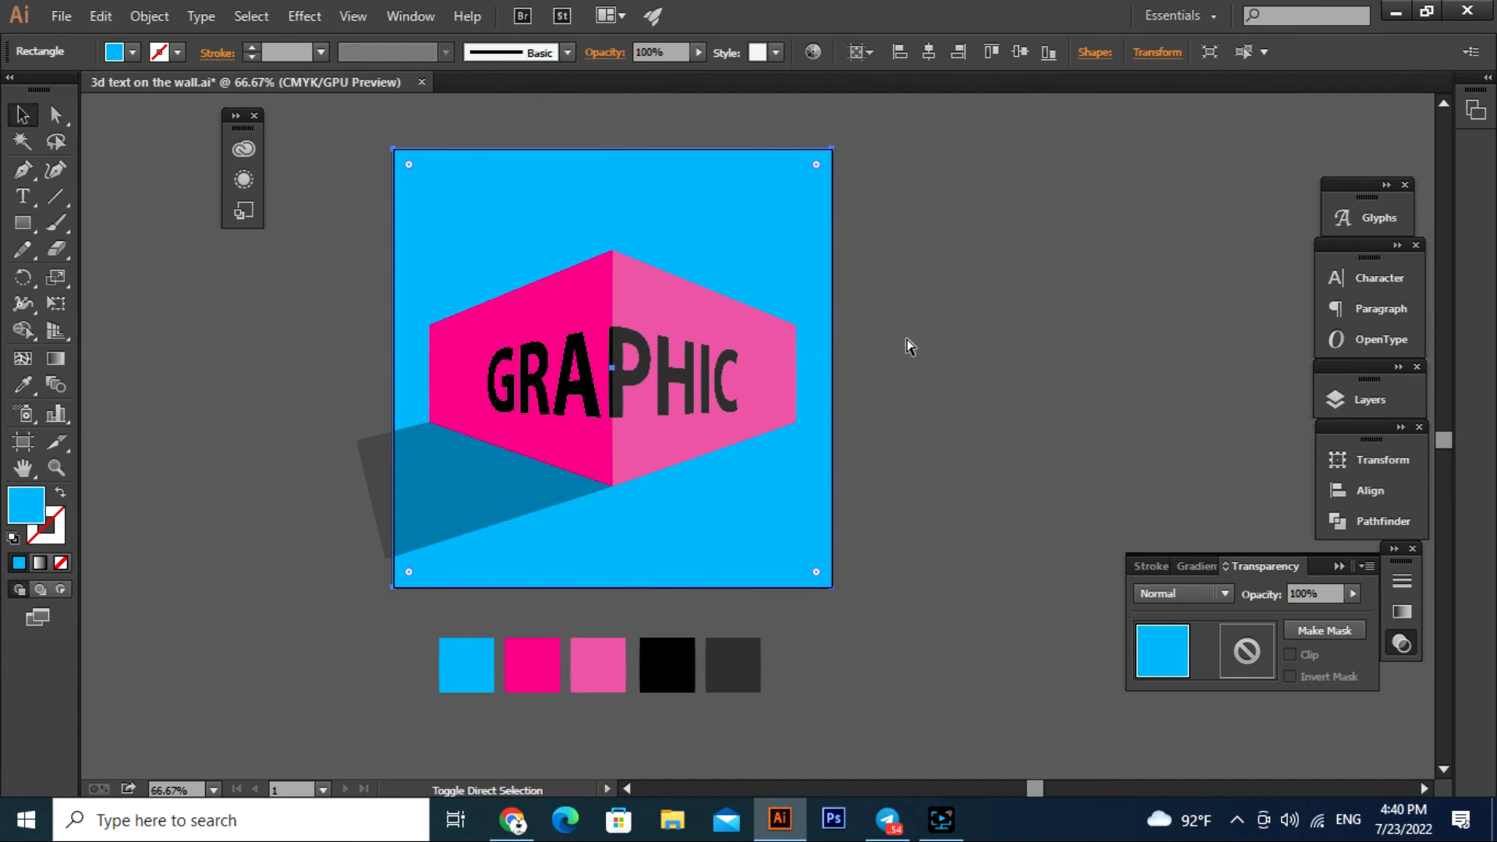
key("ctrl+shift+bracketright")
- Select all the artwork on the artboard, make a clipping mask from the front blue rectangle, and deselect
left_click_drag(888, 157, 373, 563)
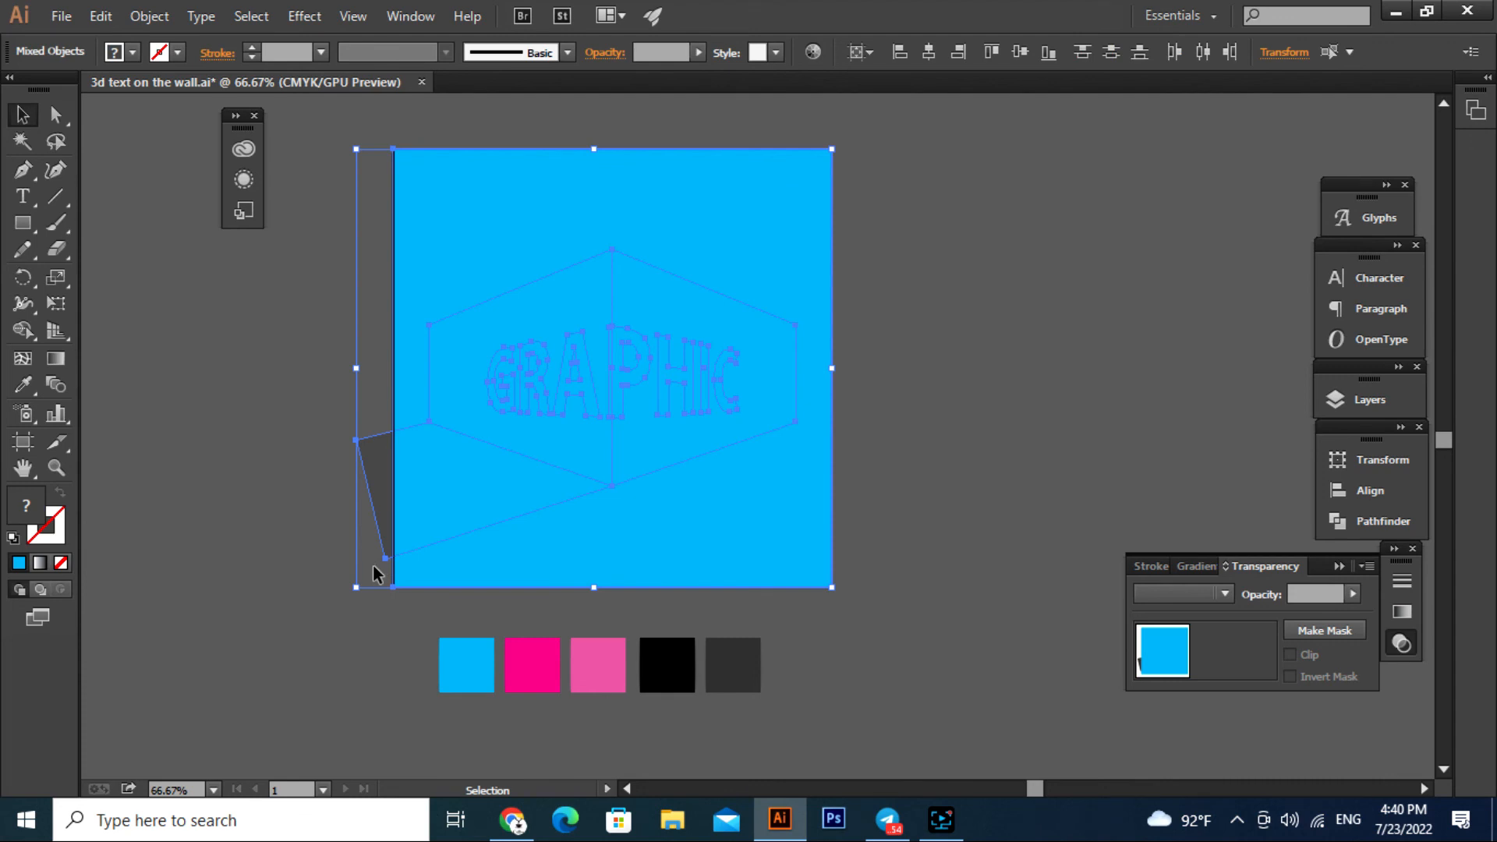
key("ctrl+7")
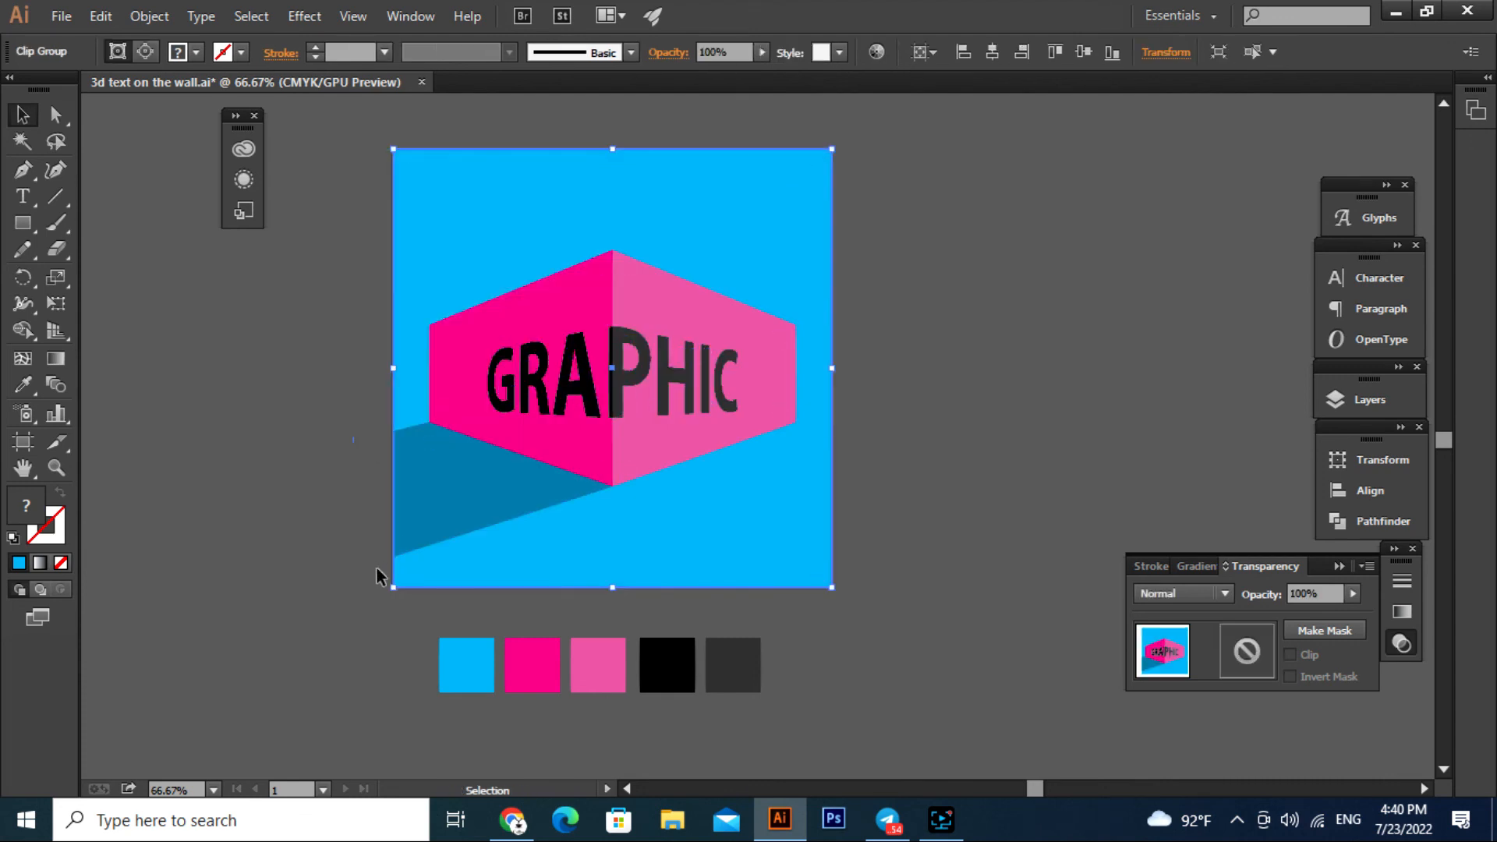
left_click(948, 526)
- Examine the finished artwork enlarged and centered in full screen mode without the interface
scroll(910, 504, "down", 1)
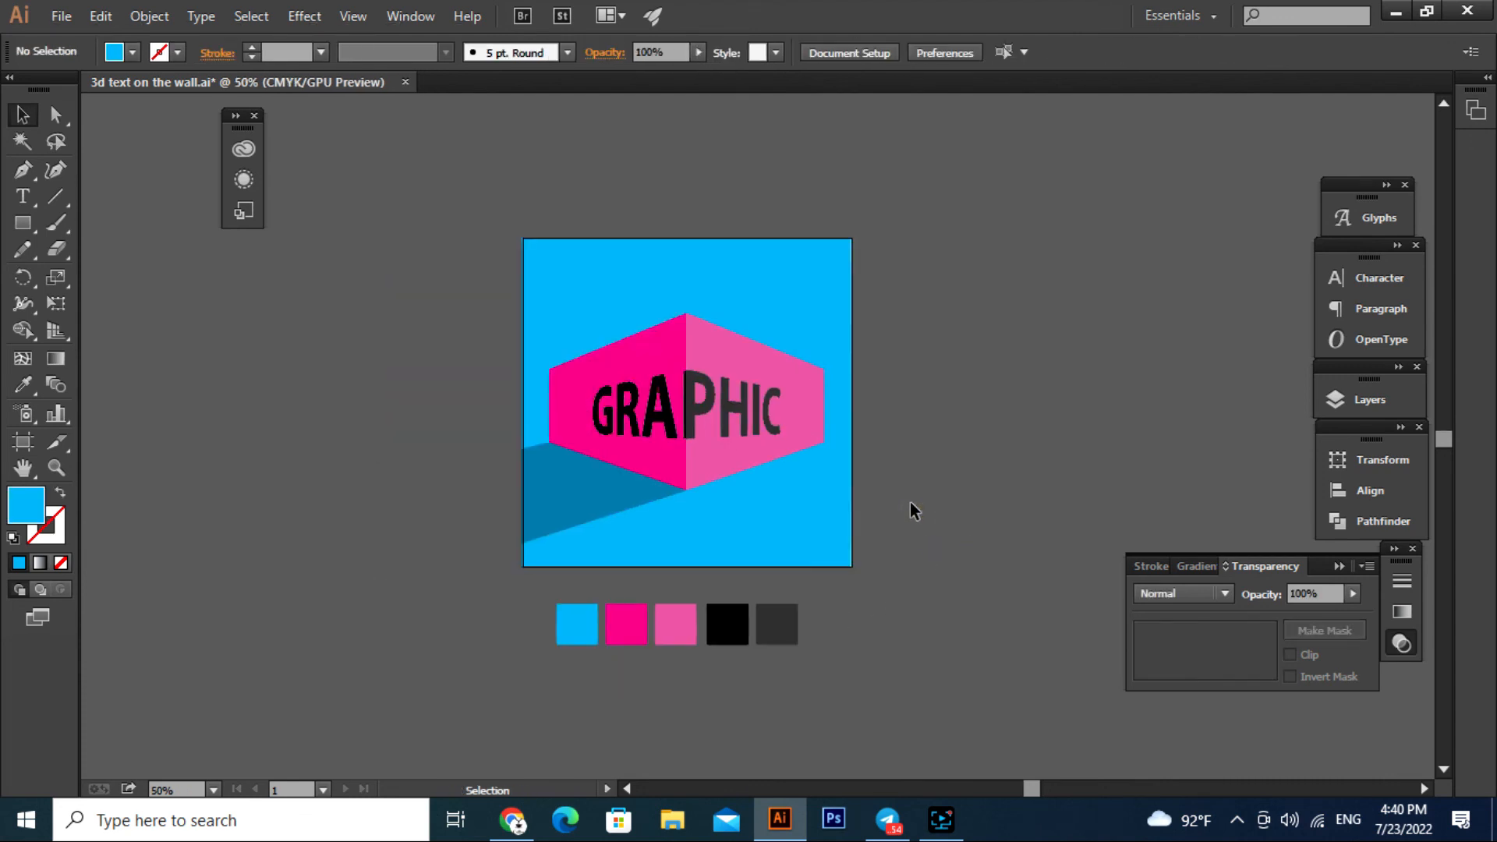
key("f")
key("f")
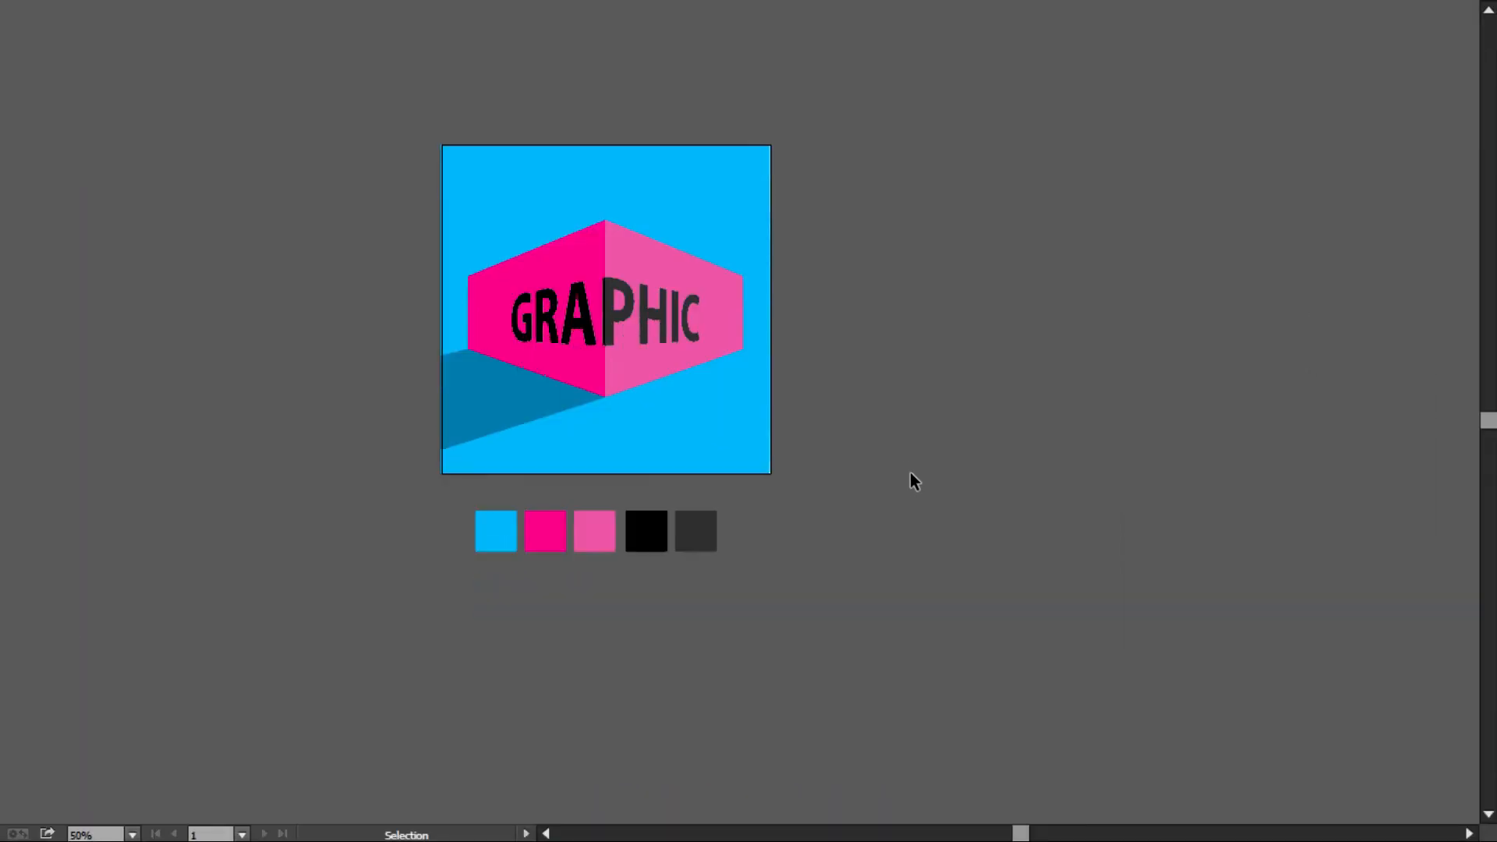
scroll(907, 466, "up", 1)
left_click_drag(879, 464, 1011, 527)
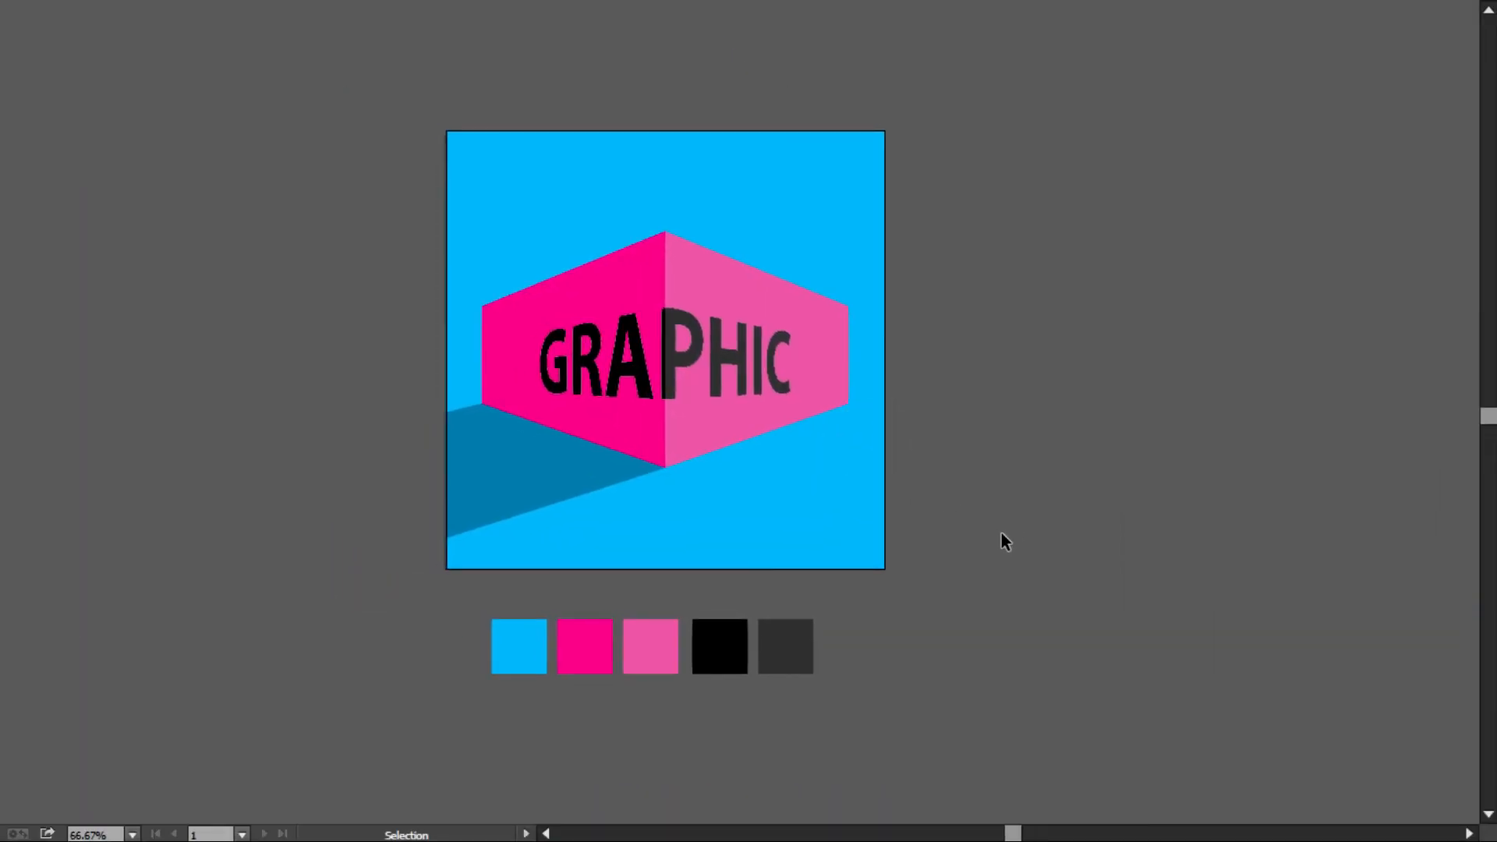
key("z")
left_click_drag(891, 503, 1014, 555)
left_click_drag(924, 536, 952, 542)
key("space")
left_click_drag(861, 536, 887, 543)
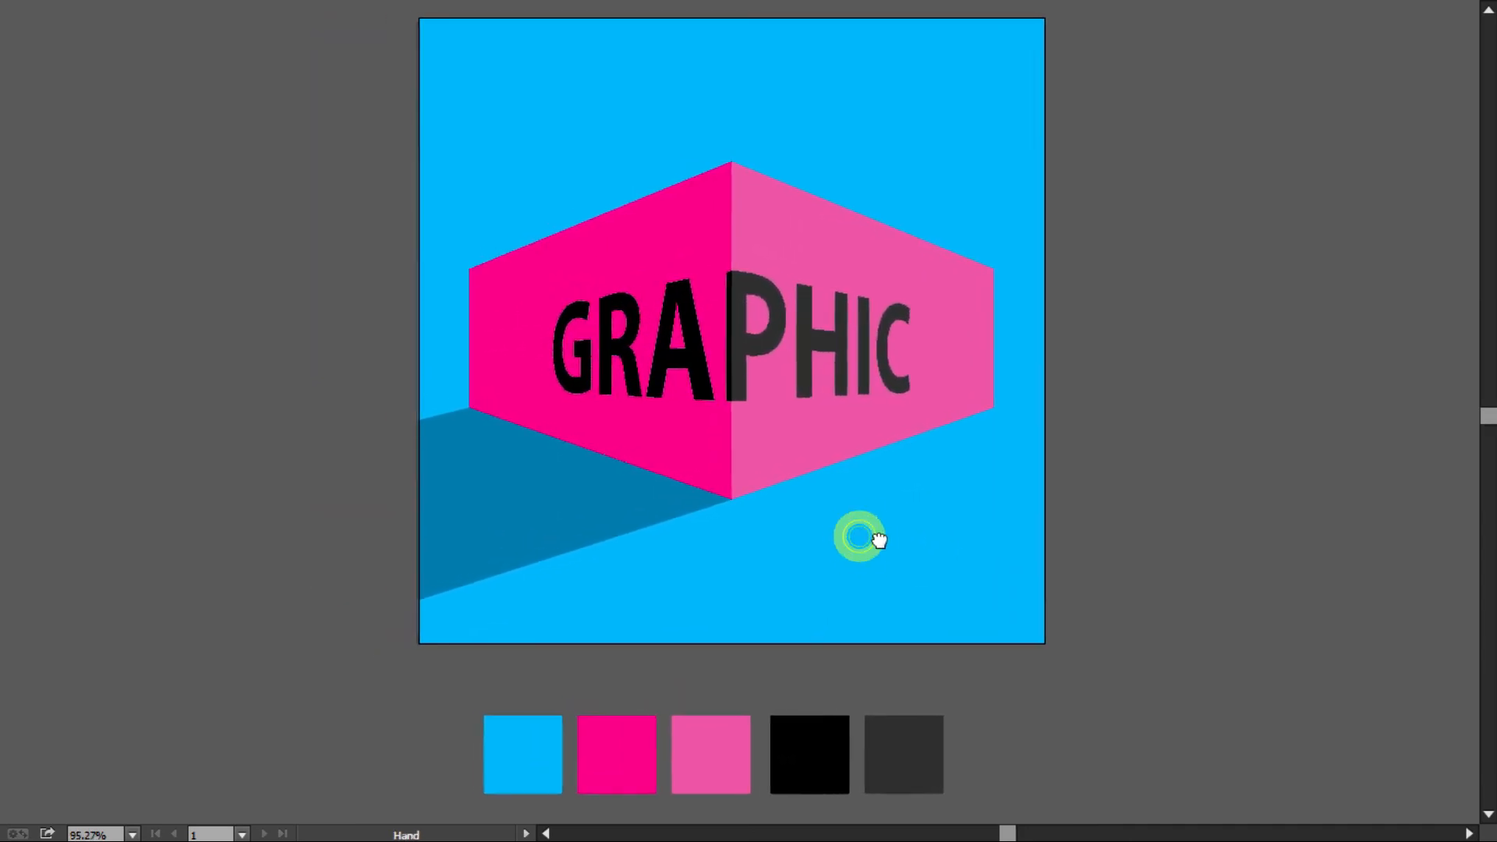